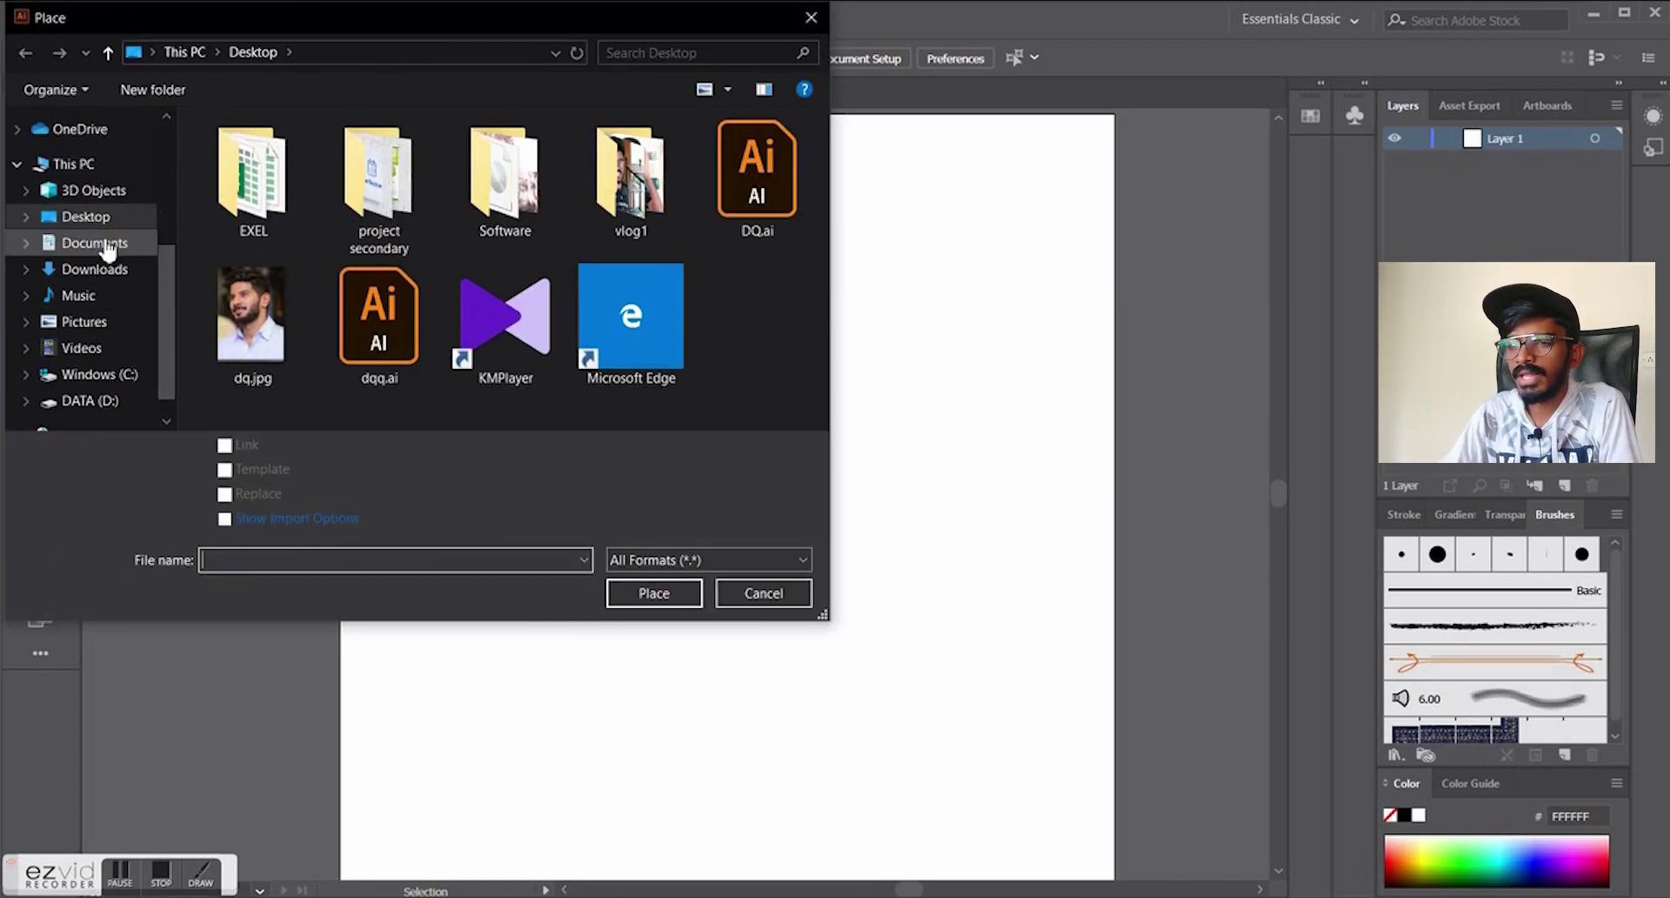
Step: Place the photo dq.jpg as a linked image centred on the artboard and enlarge it past the artboard's lower edge
click(247, 311)
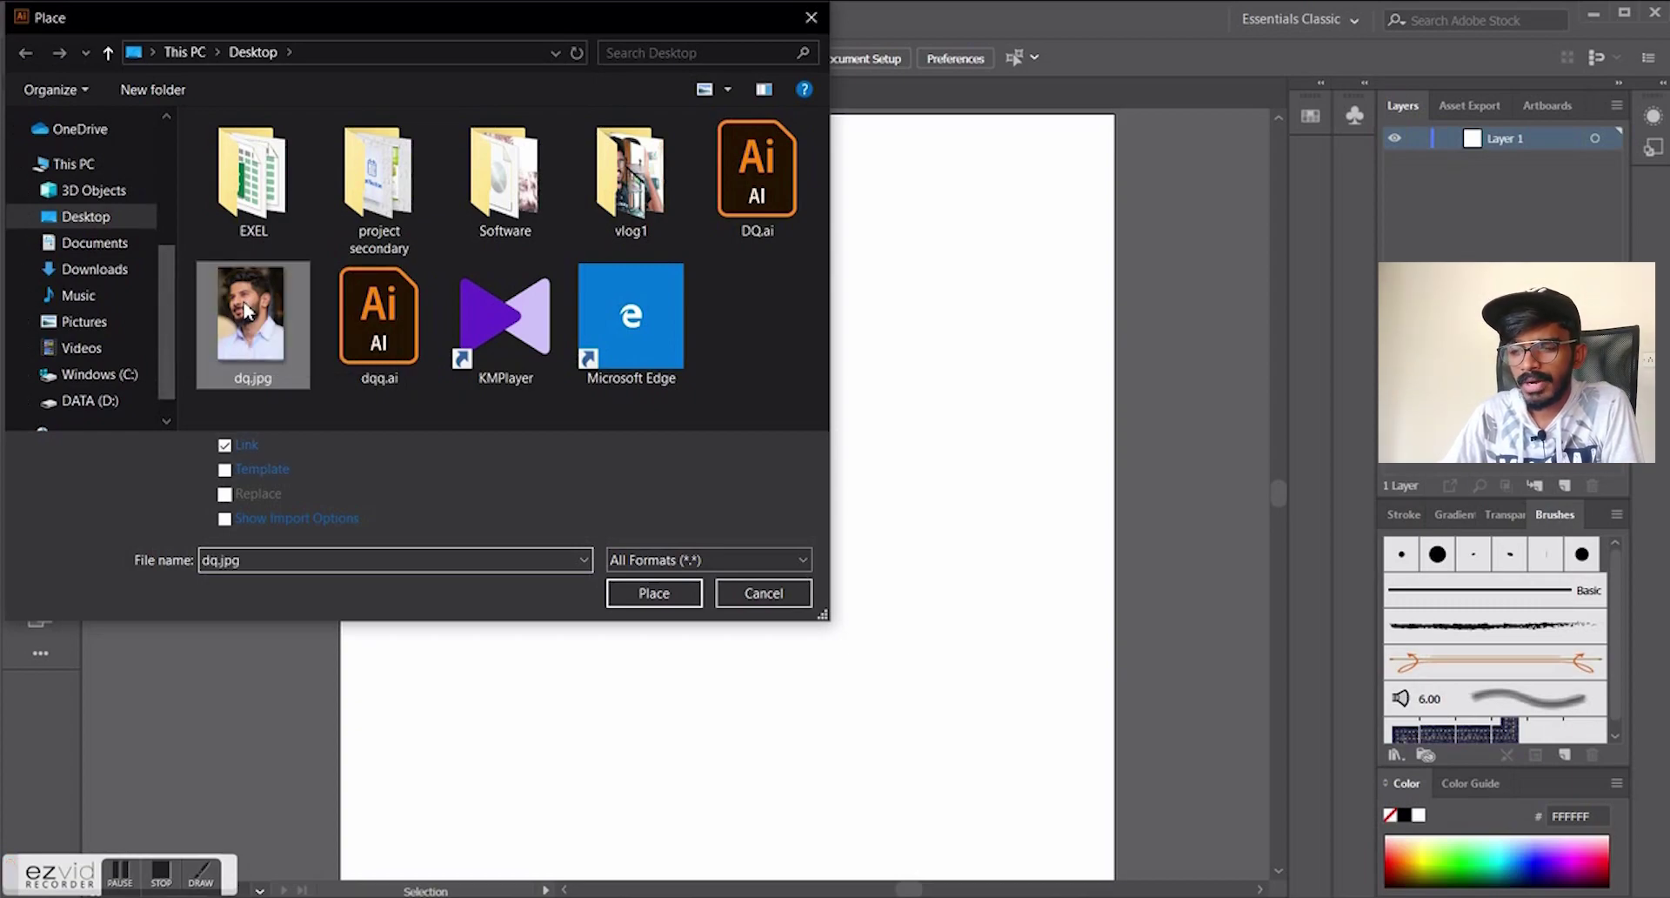
click(668, 592)
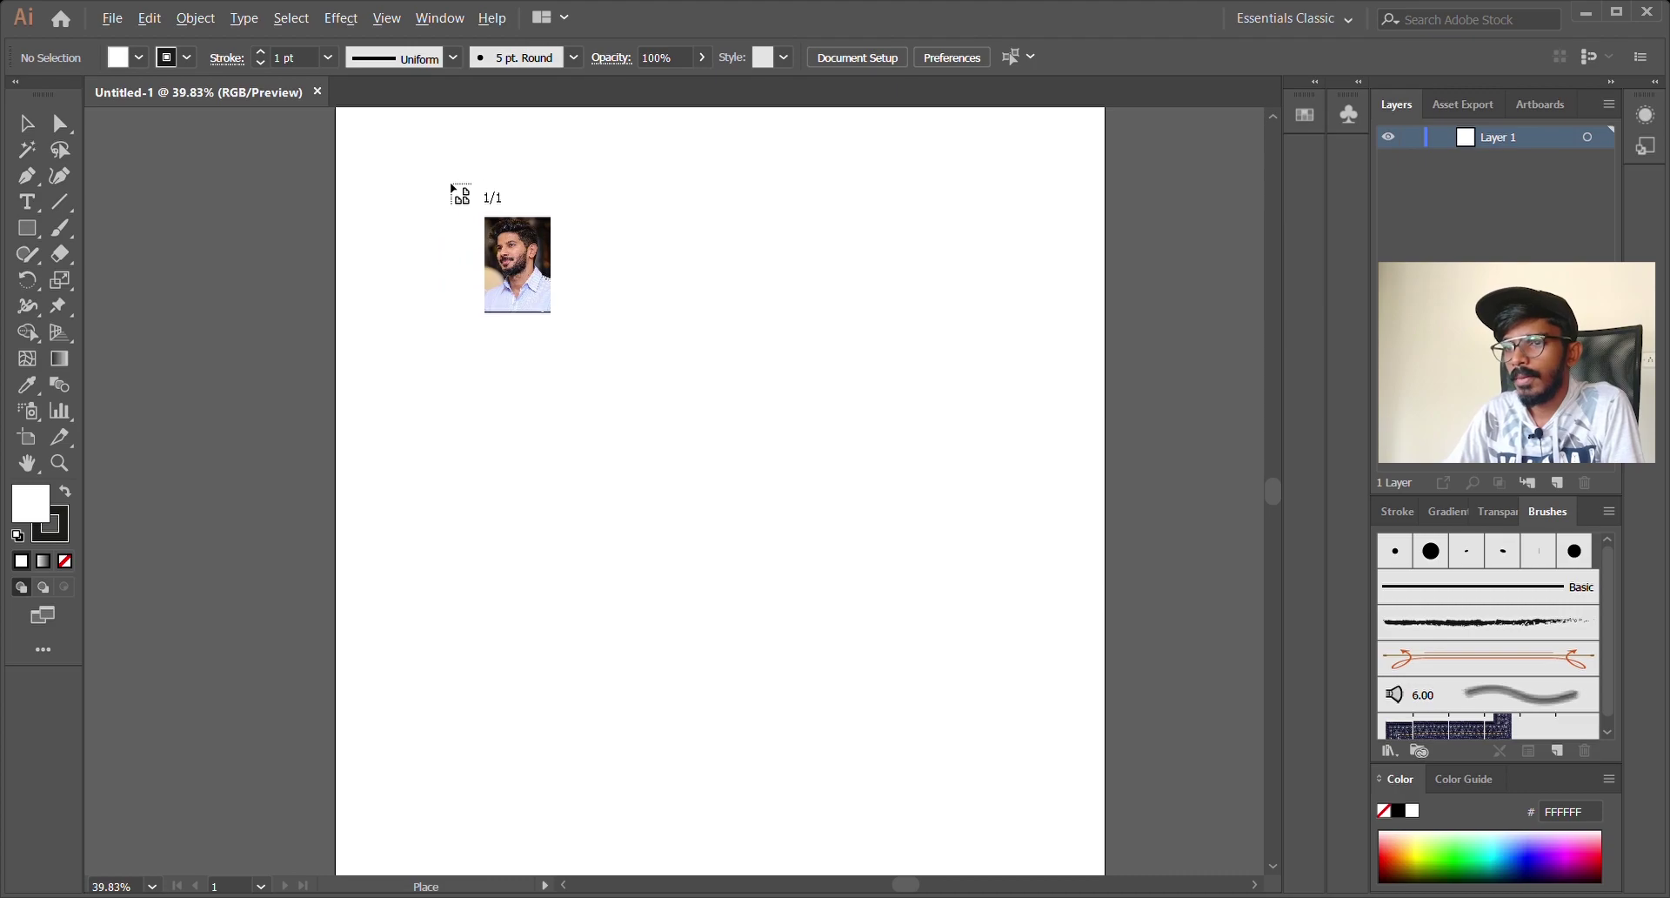
scroll(422, 174, down, 1)
drag(374, 127, 1092, 768)
drag(548, 332, 657, 302)
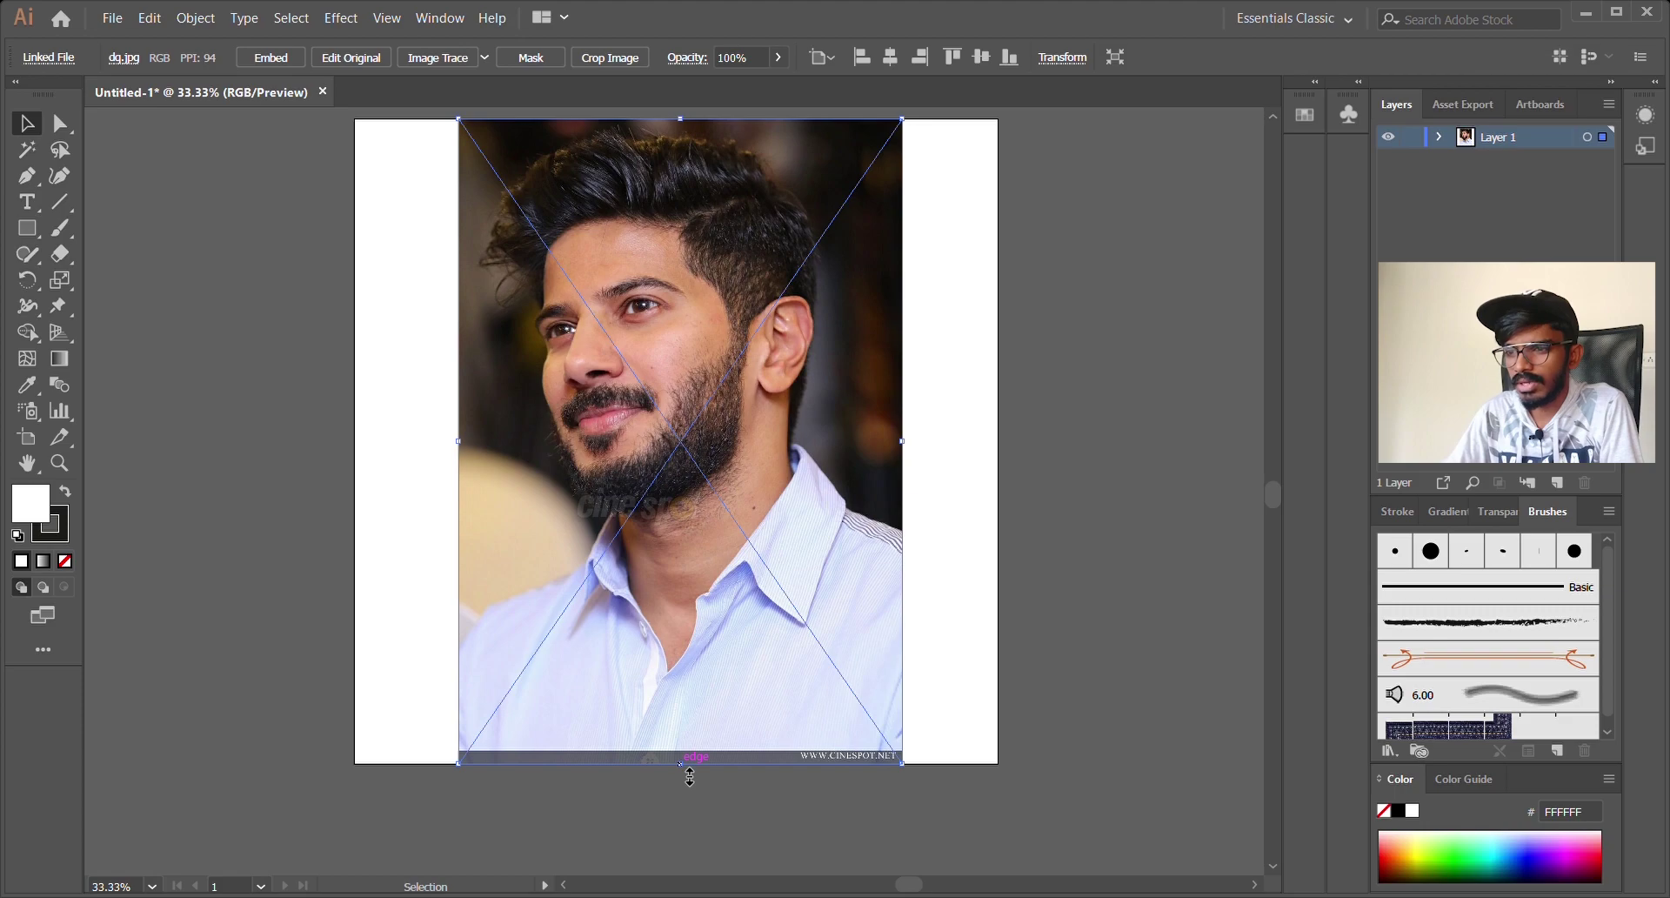
drag(690, 769, 682, 838)
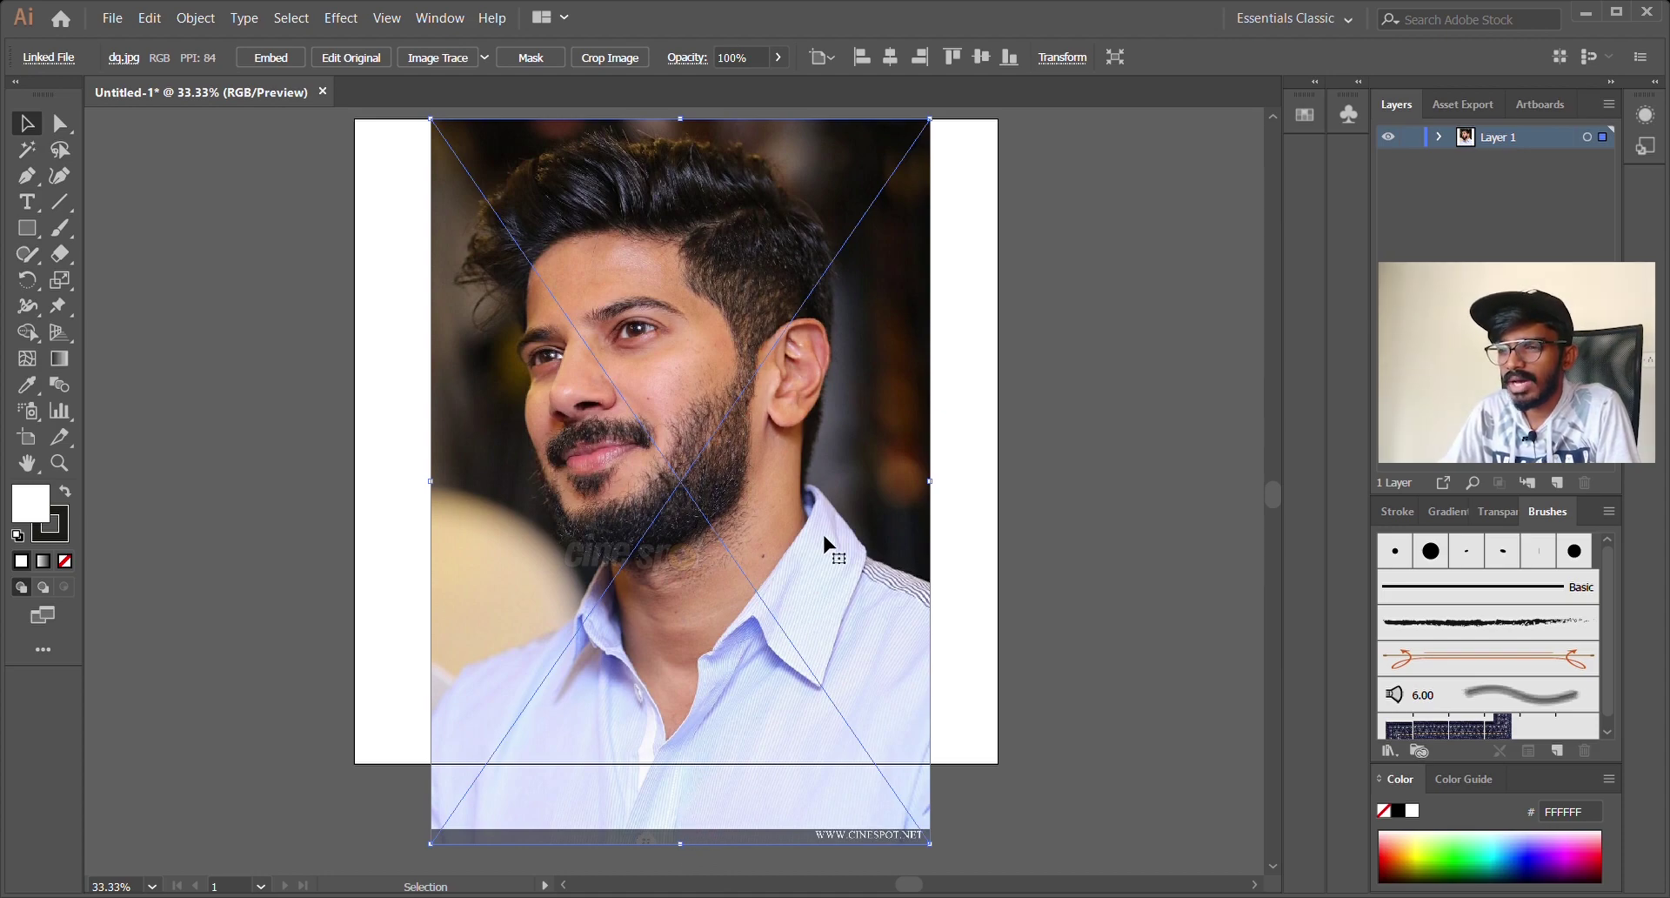
Step: Lower the placed photo's opacity to 83%
scroll(852, 491, up, 2)
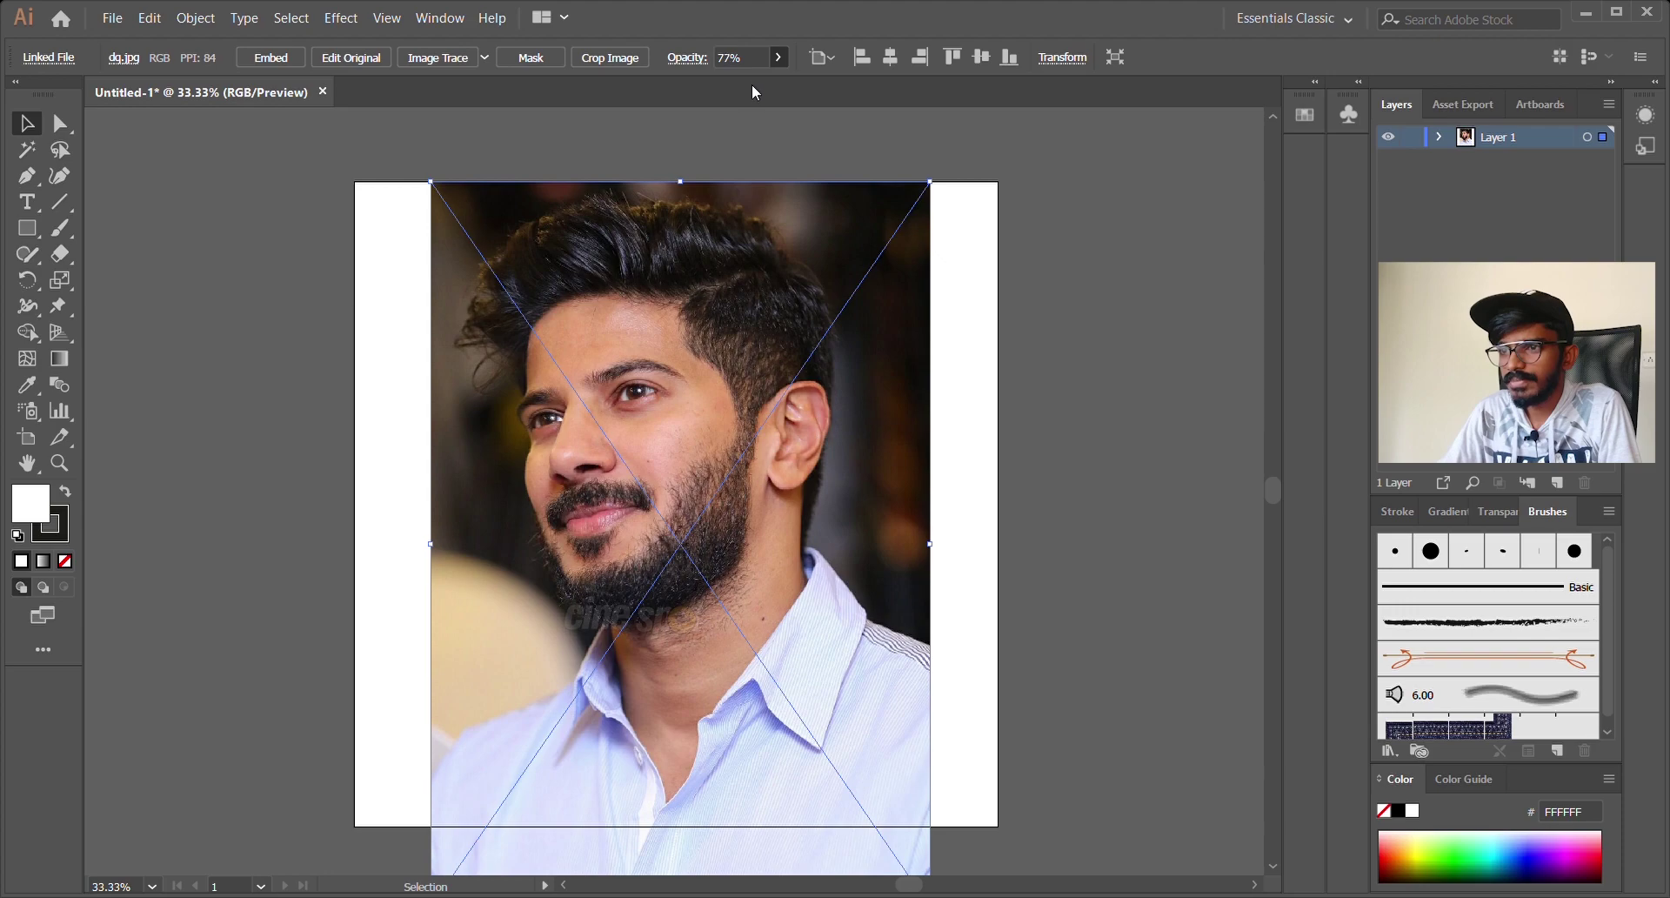
drag(755, 84, 755, 83)
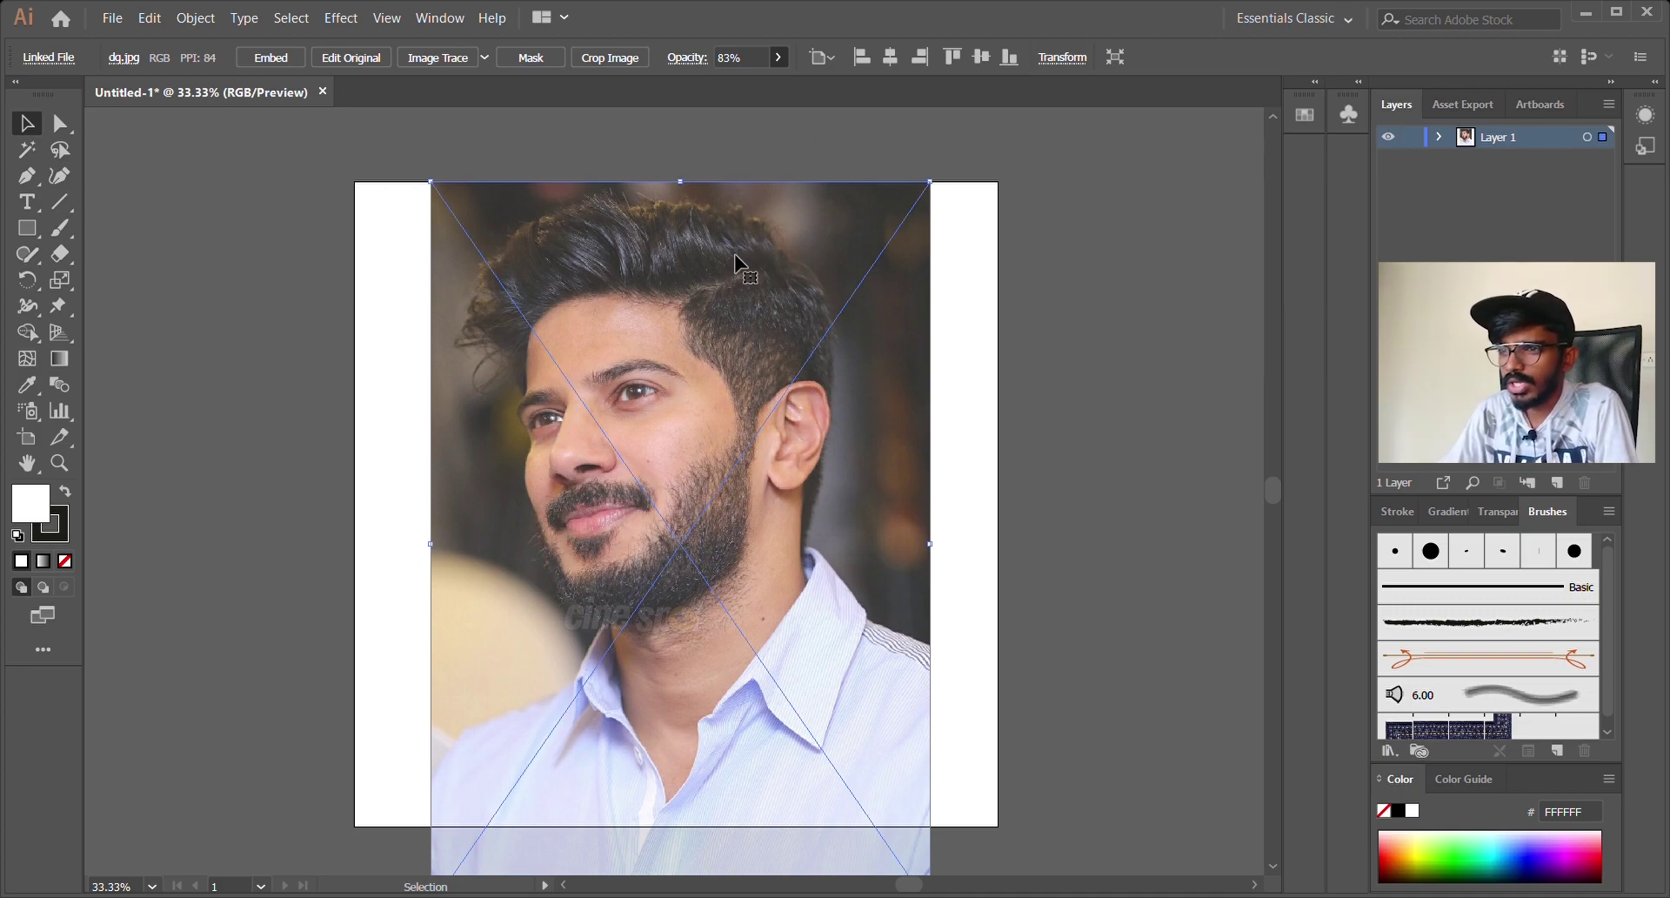
key(a)
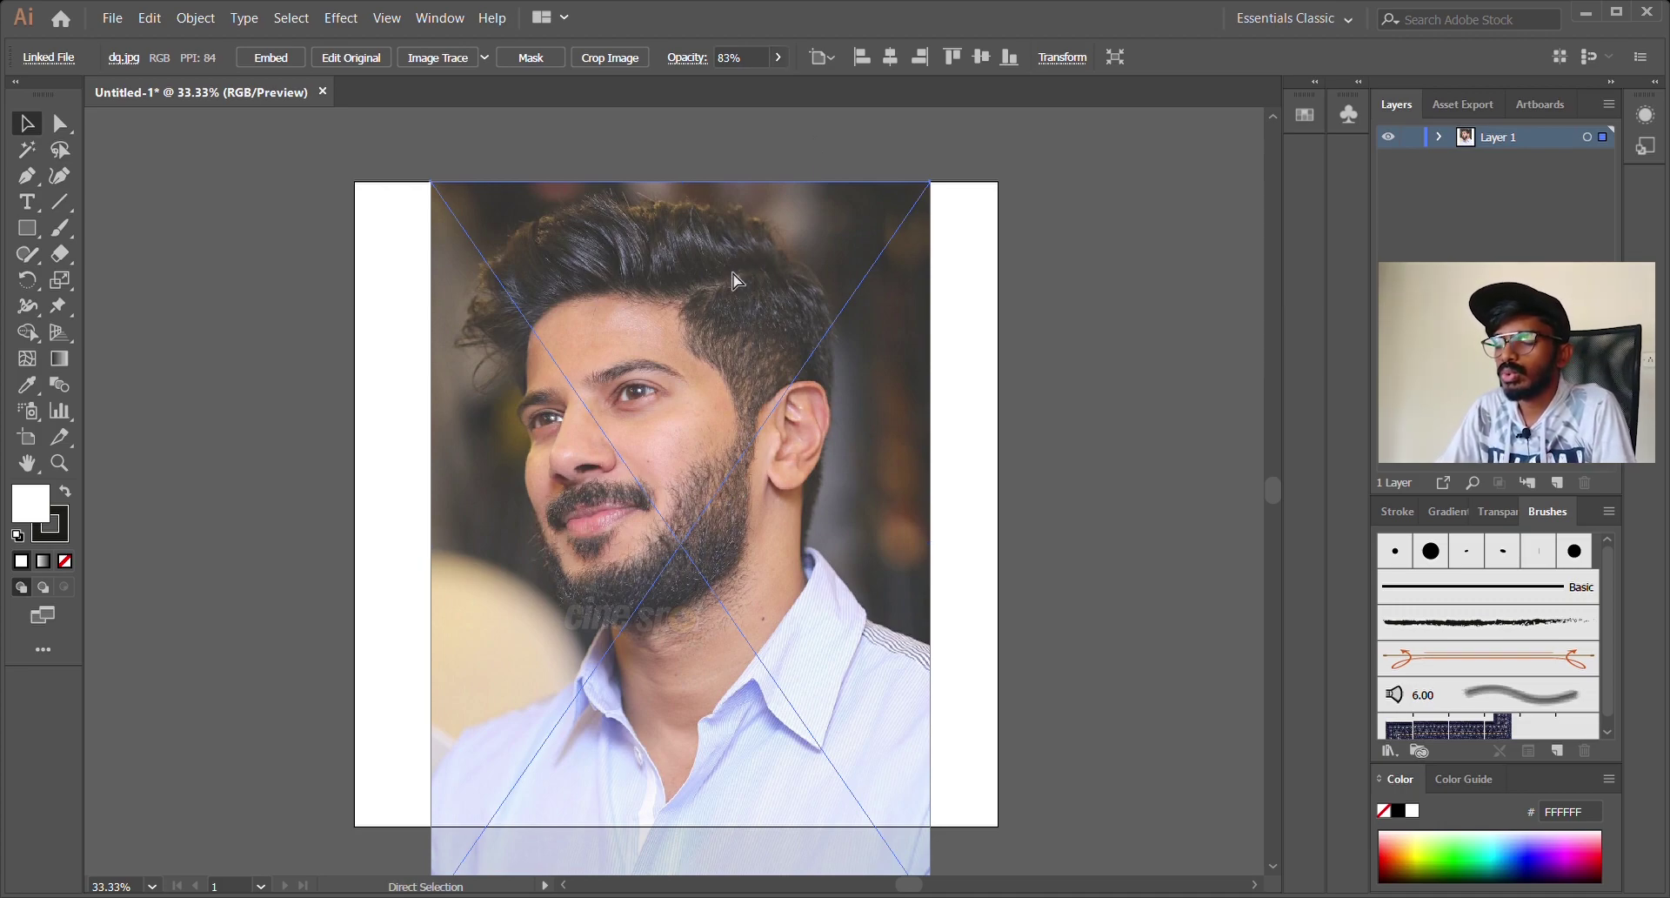
key(ctrl+shift+a)
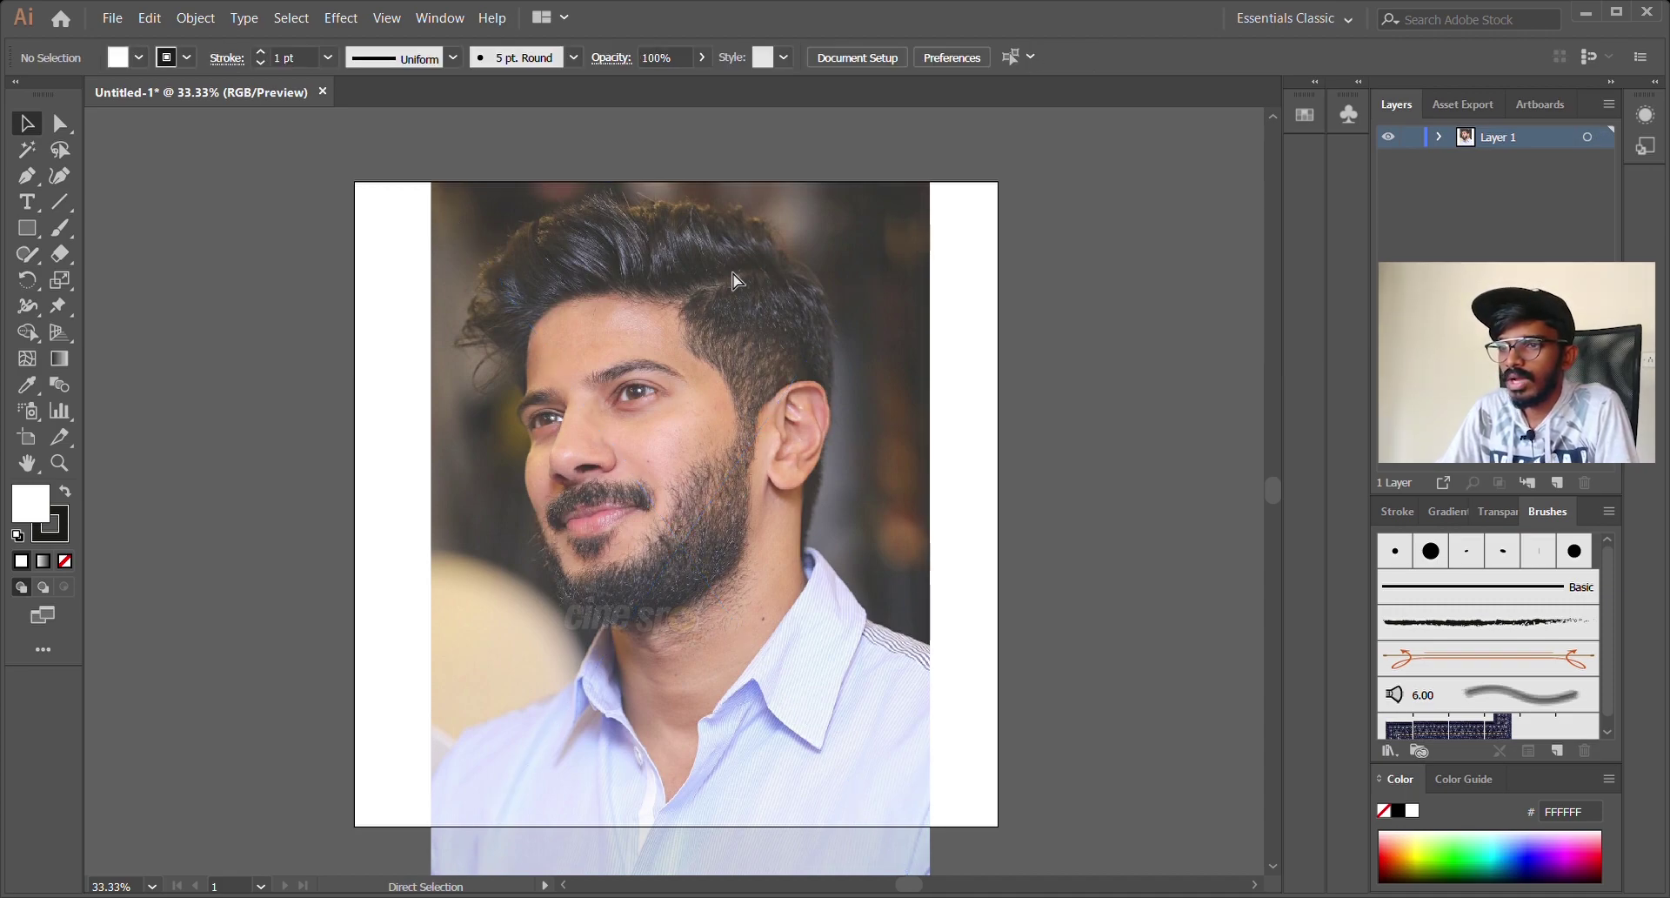
key(v)
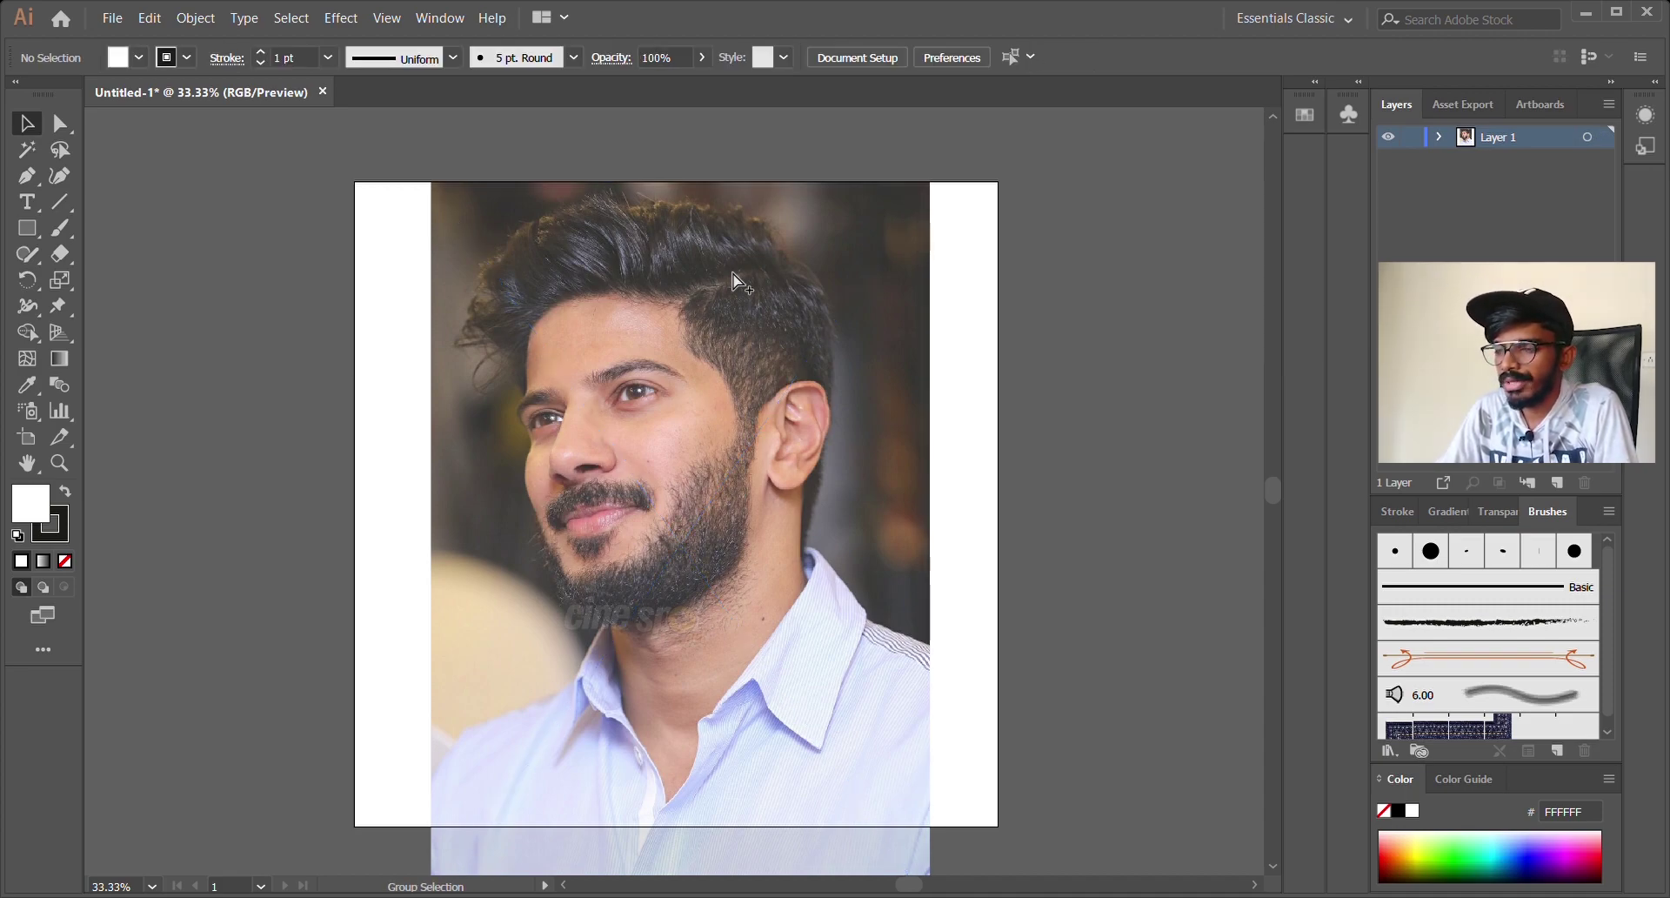
click(738, 281)
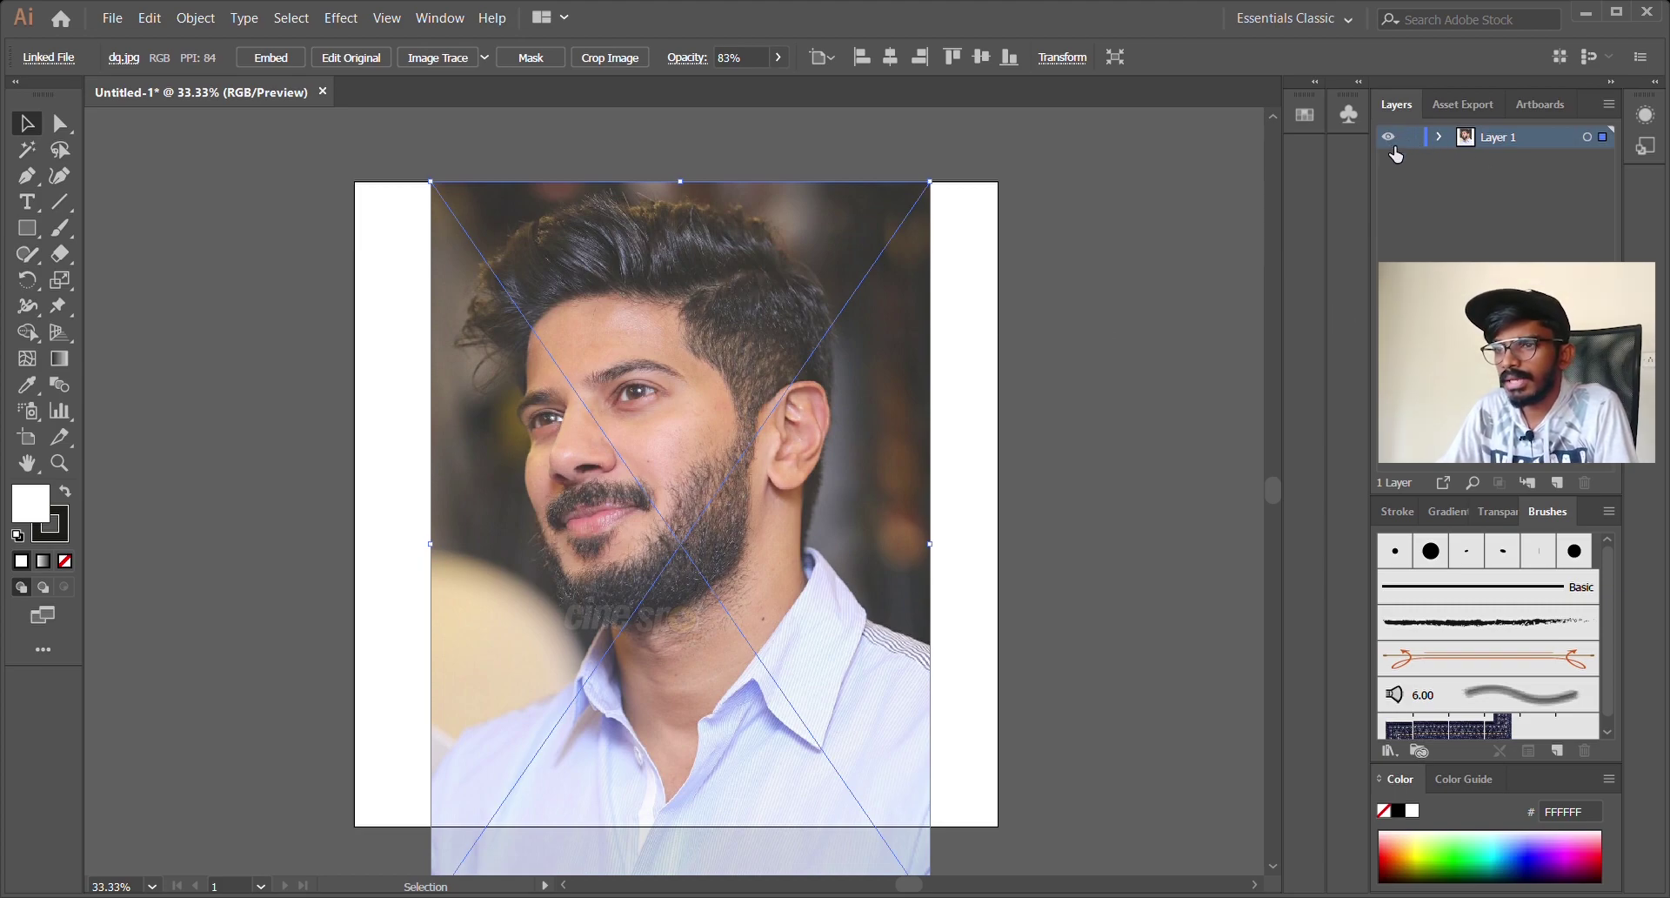
Step: Add five new layers above the photo and lock Layer 1
click(1560, 483)
click(1561, 484)
click(1561, 484)
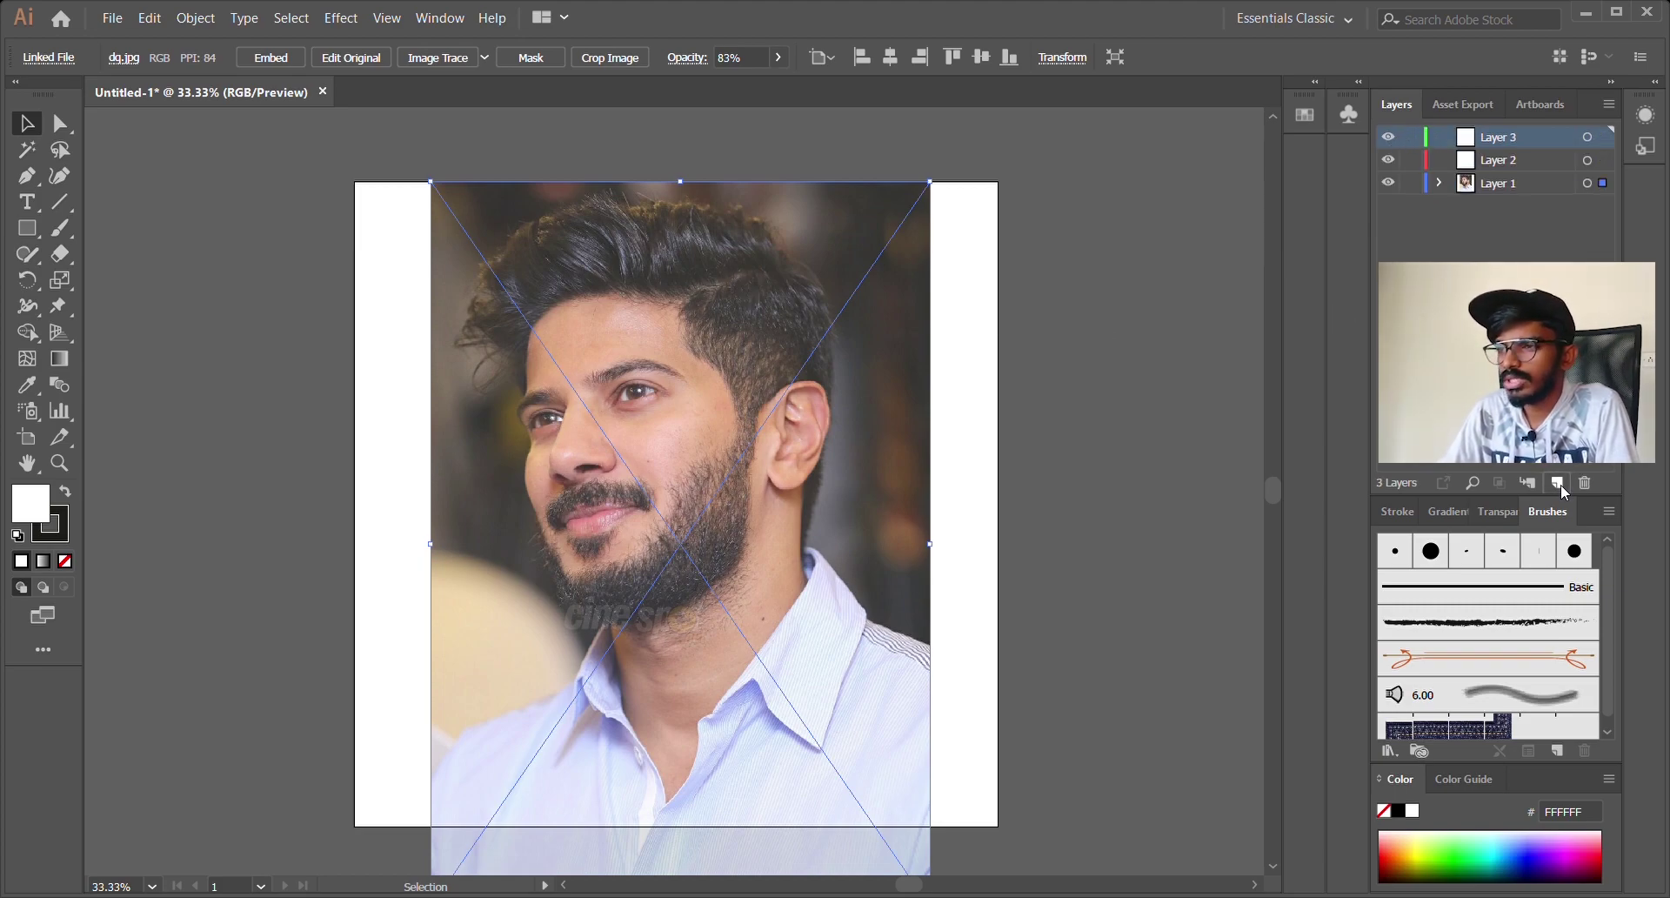
click(1561, 484)
click(1561, 484)
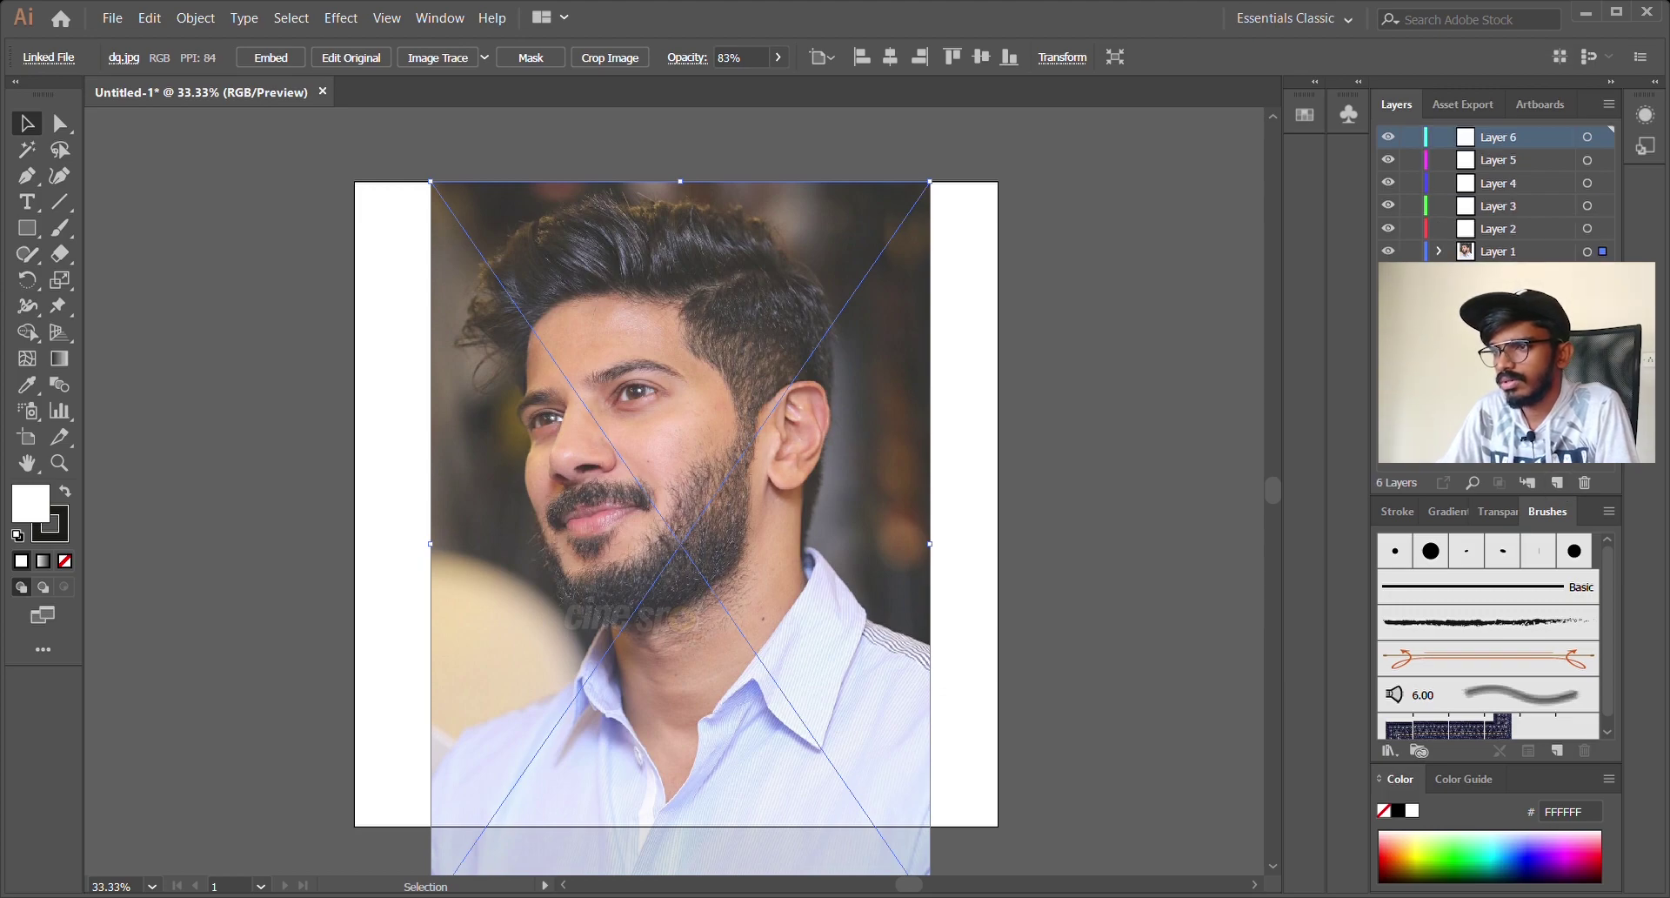
click(1413, 252)
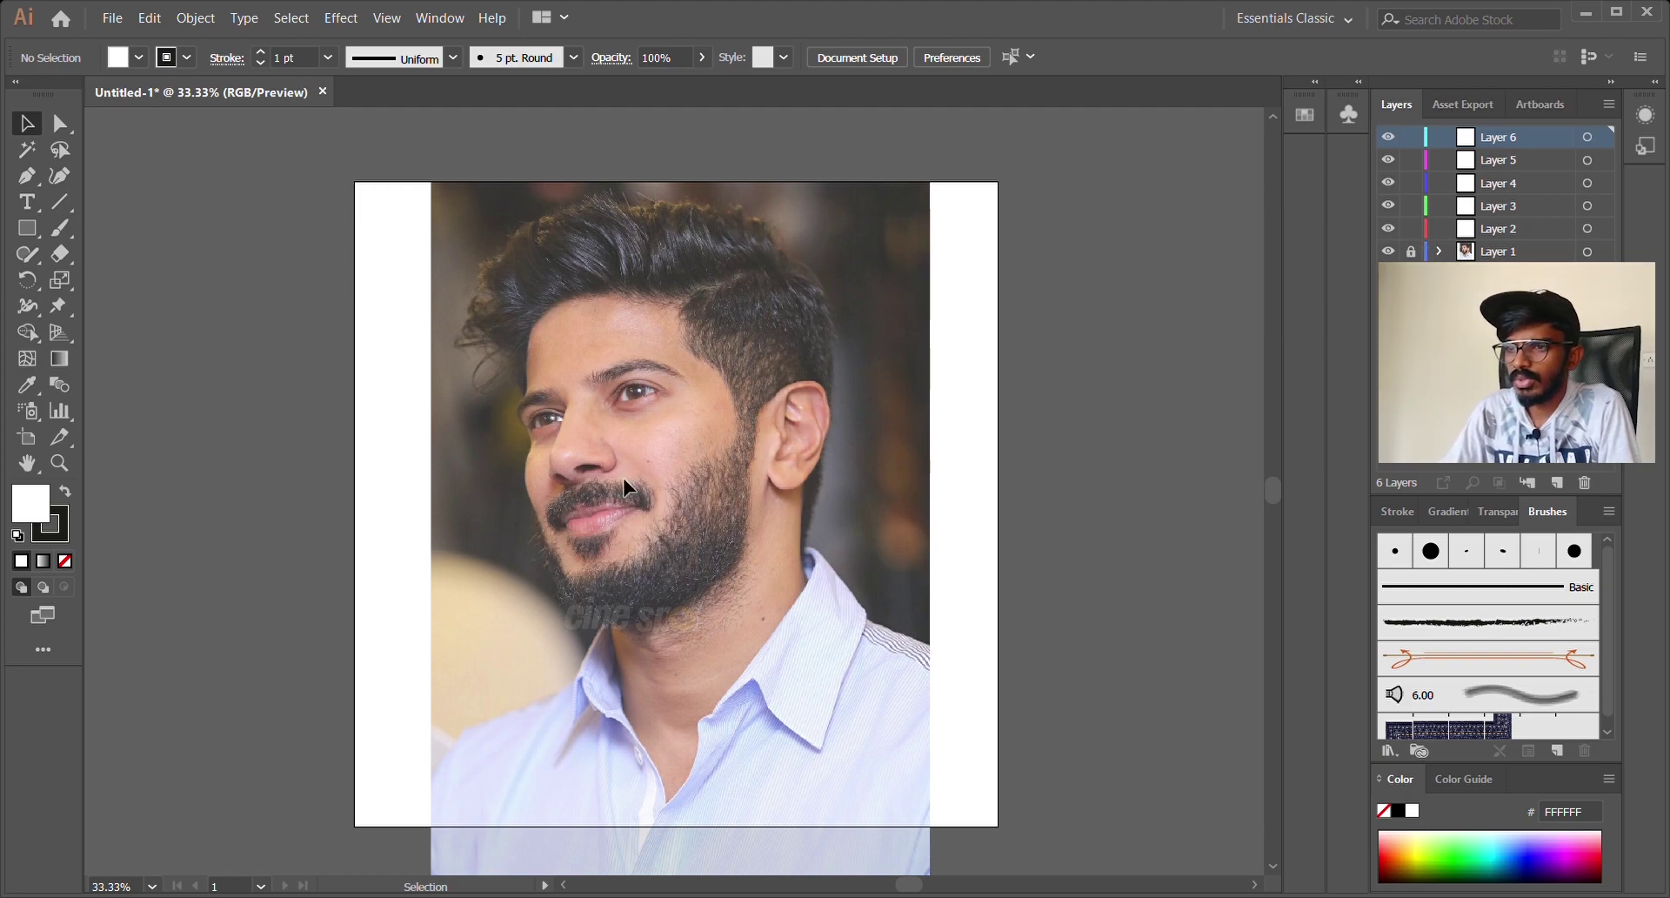
Step: On Layer 2, trace the upper lid line of the subject's left eye from inner to outer corner with the Pencil tool
scroll(469, 403, up, 4)
drag(866, 450, 478, 546)
click(1496, 228)
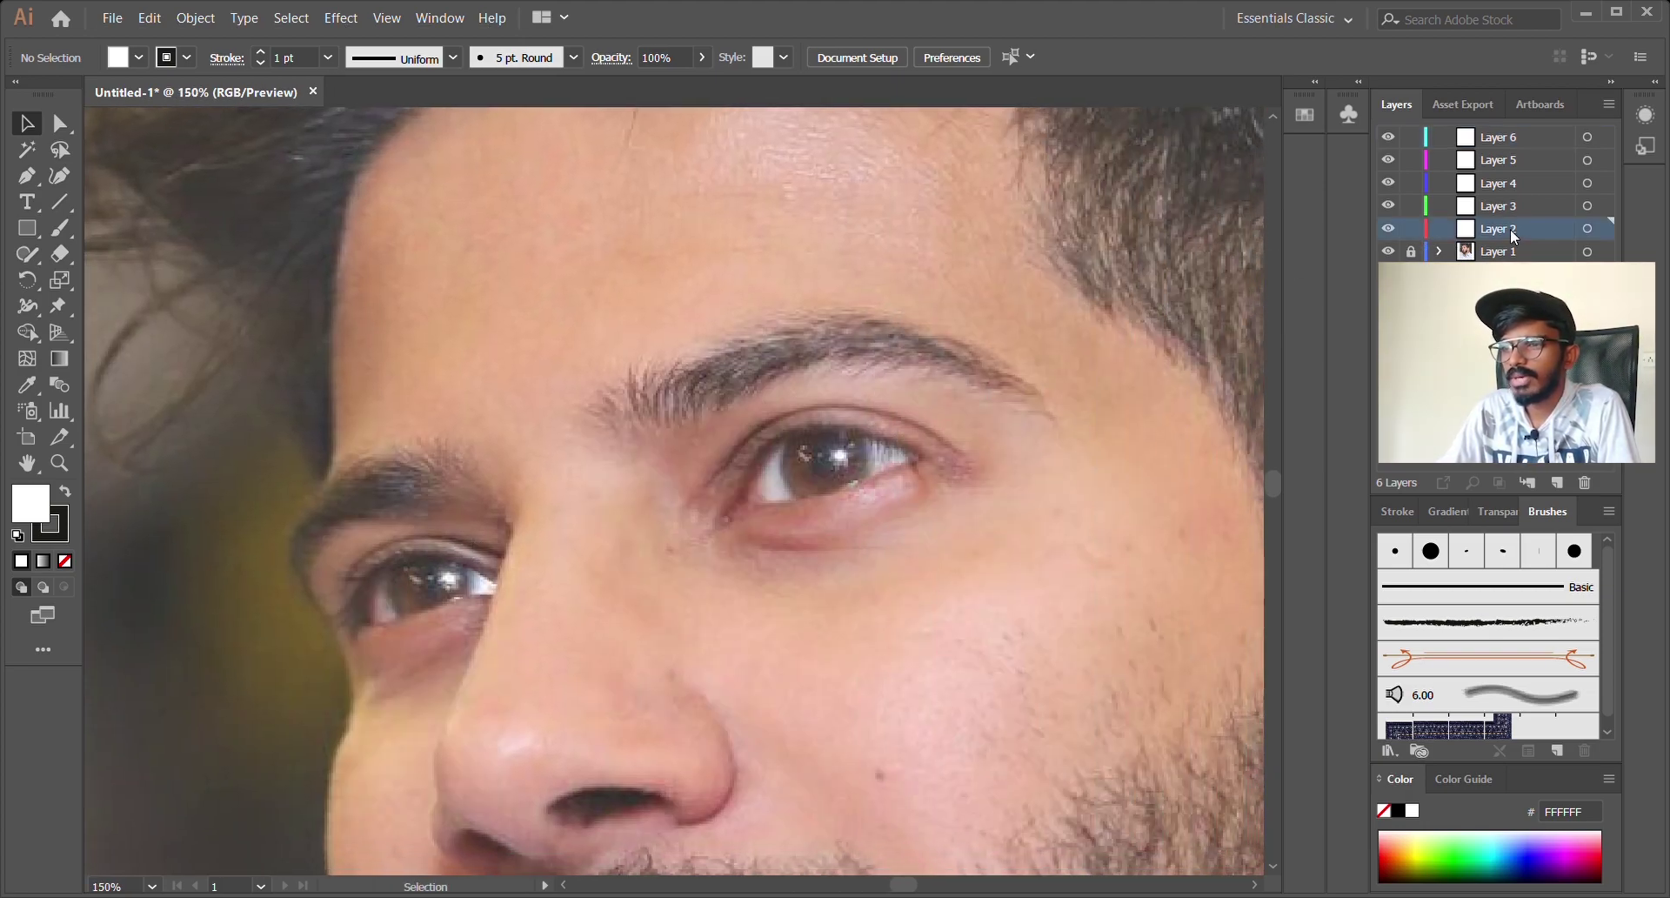
scroll(895, 462, up, 1)
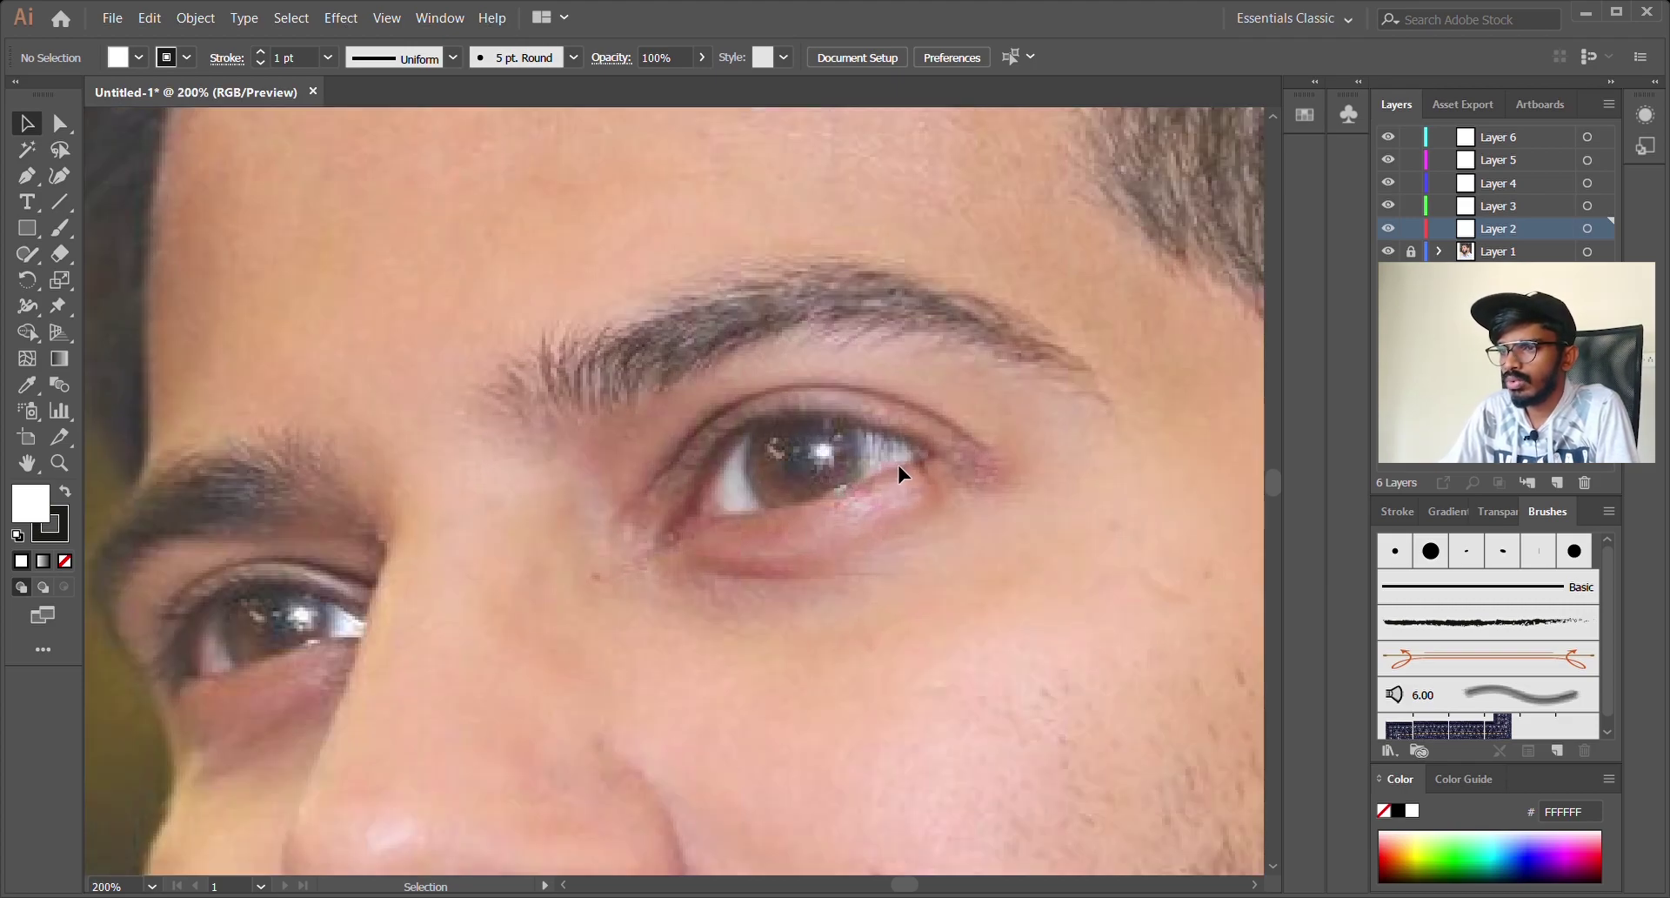
drag(884, 474, 712, 422)
scroll(712, 422, up, 1)
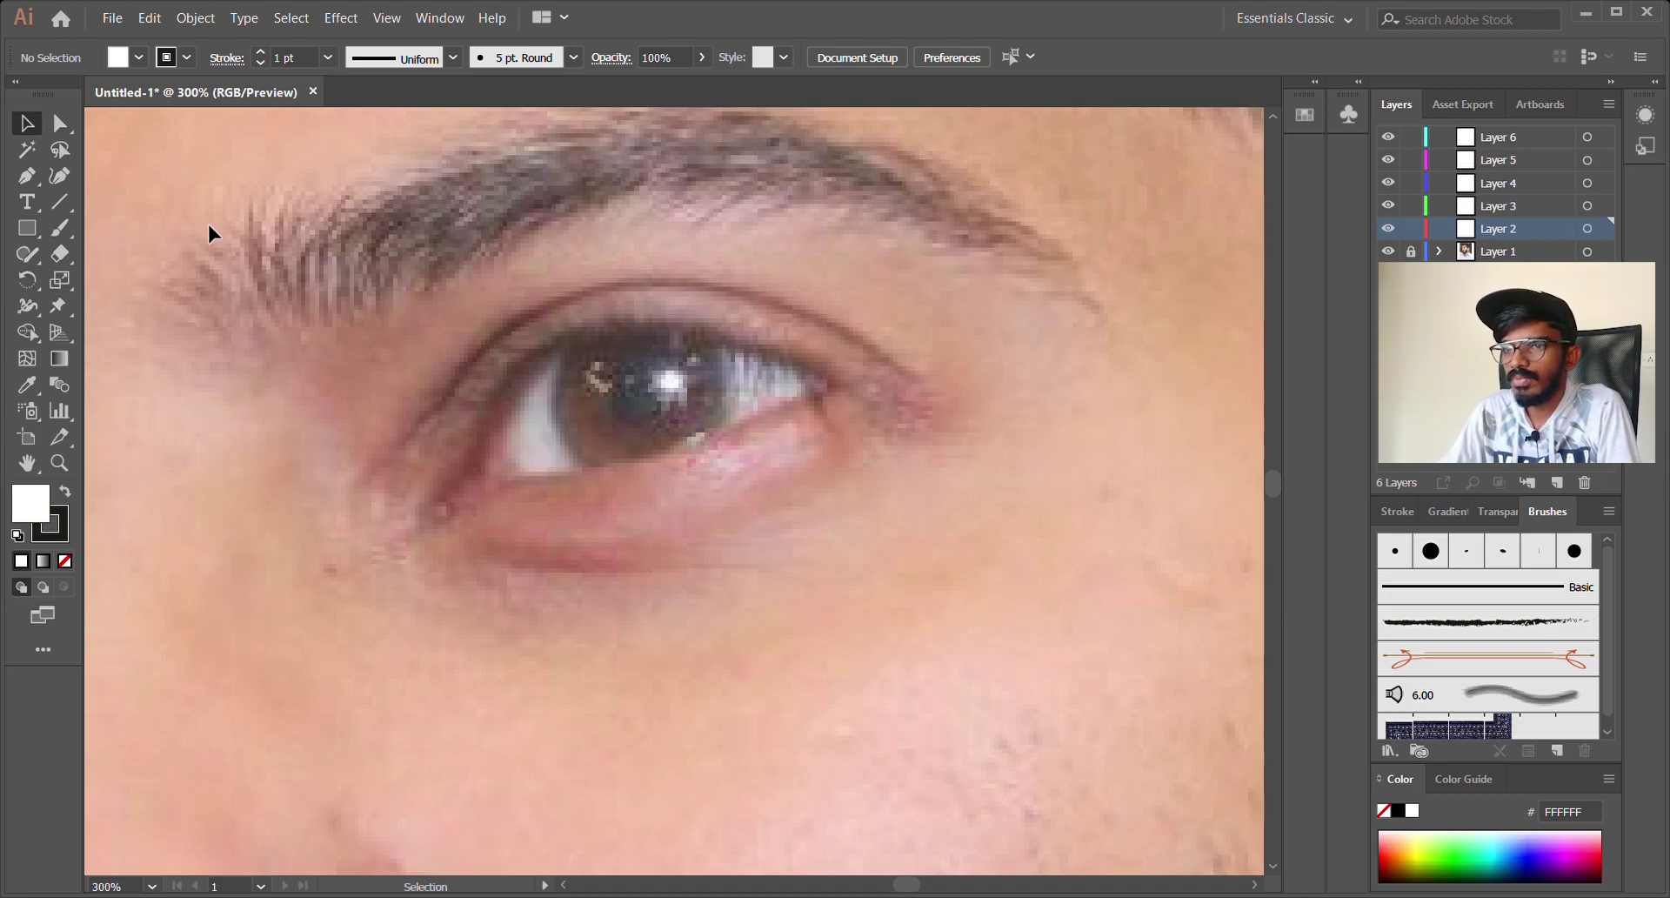
click(29, 259)
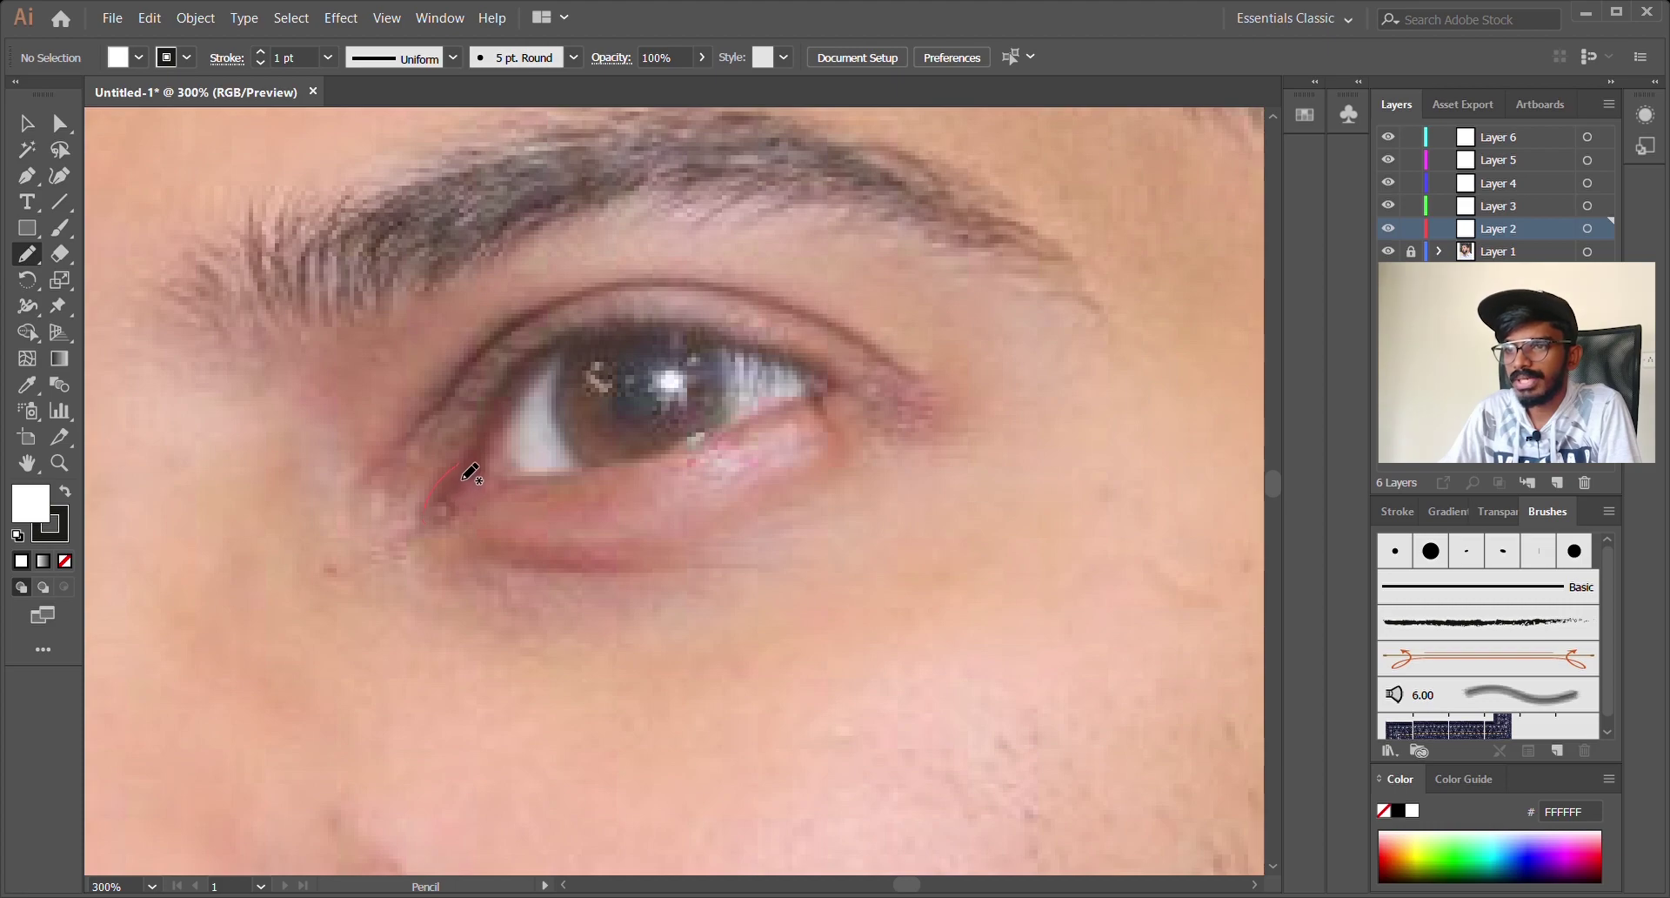
mouse_move(520, 379)
mouse_down()
mouse_move(600, 339)
mouse_move(730, 342)
mouse_up()
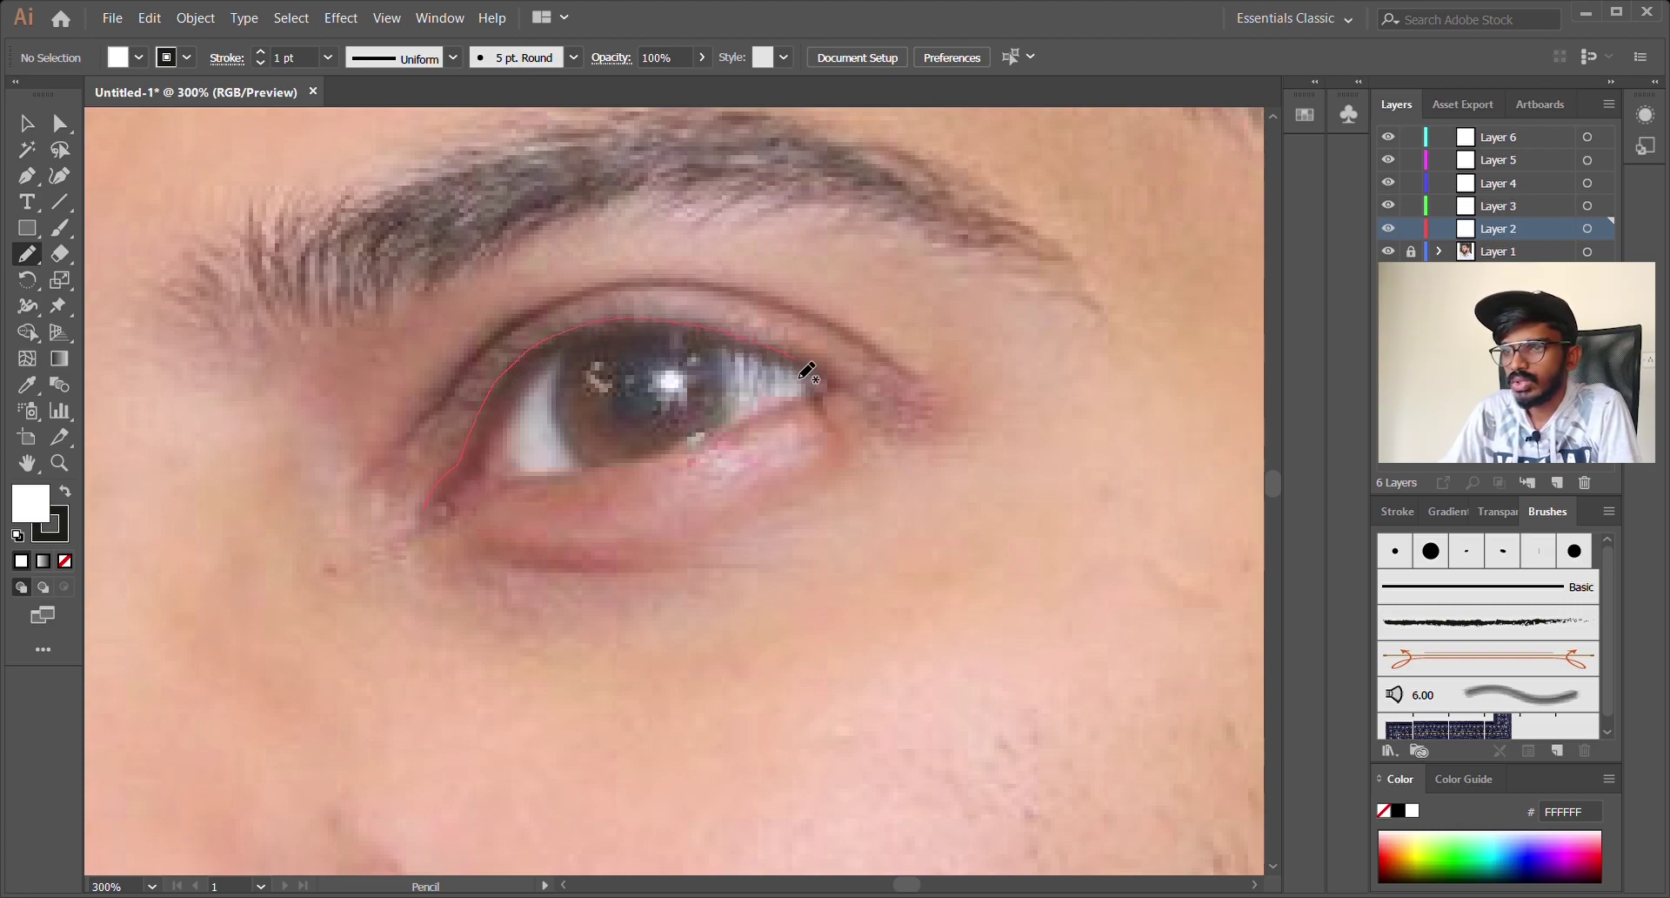
drag(842, 383, 856, 385)
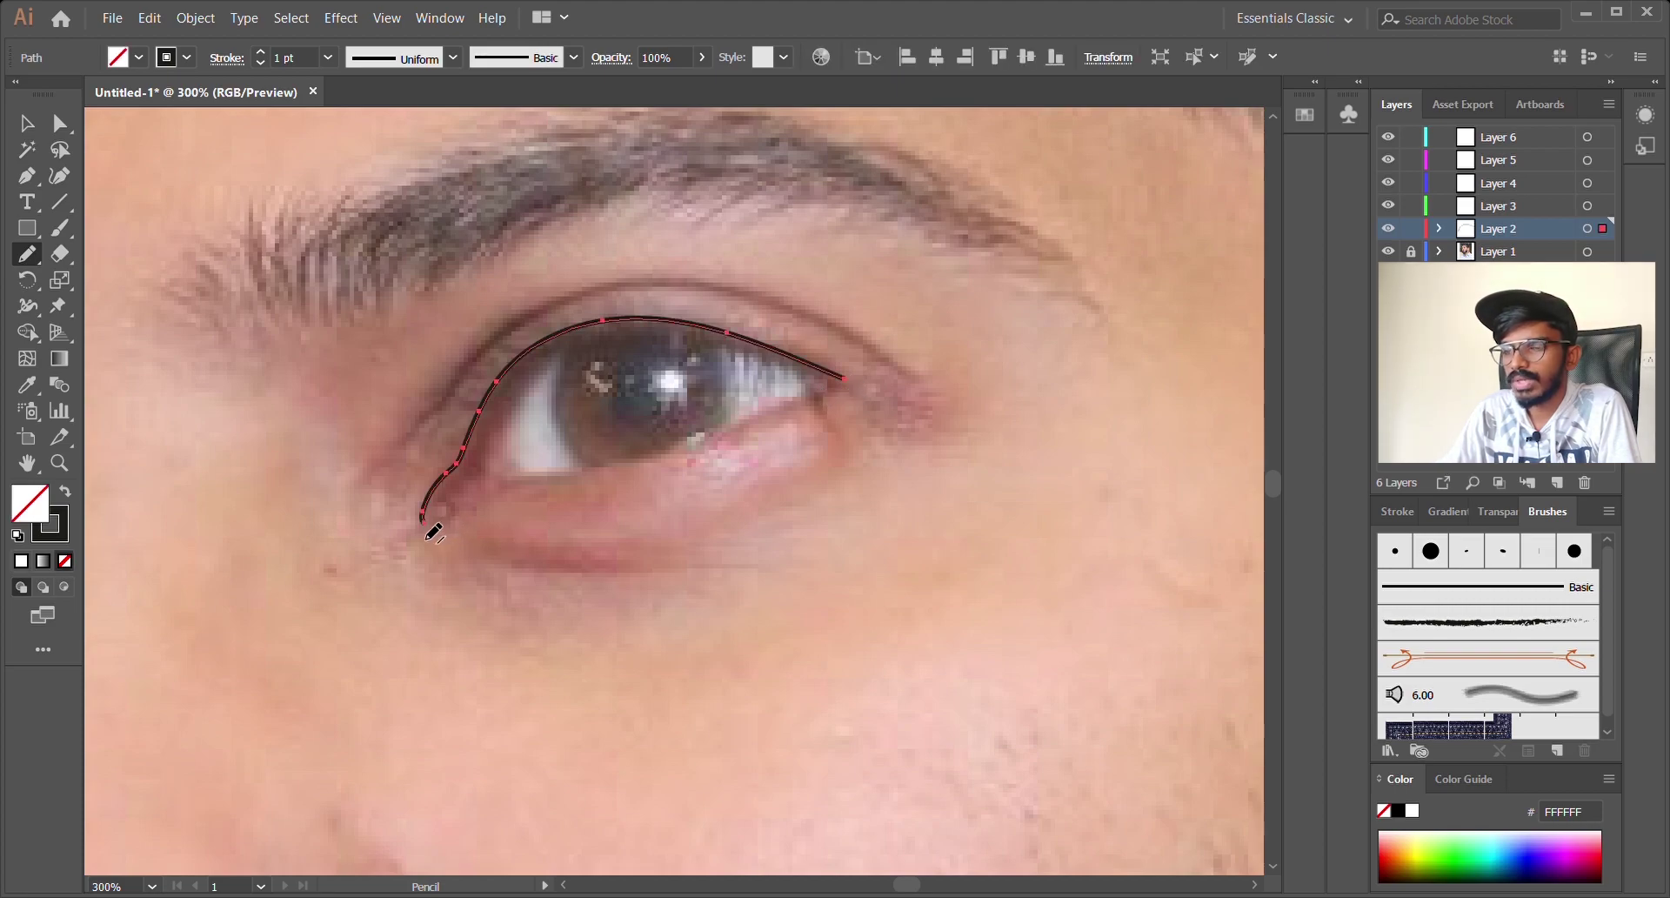
Step: Remove the lid line's stroke, trace back along its lower edge to form a tapered shape, and fill it with #1D1D1B
click(63, 539)
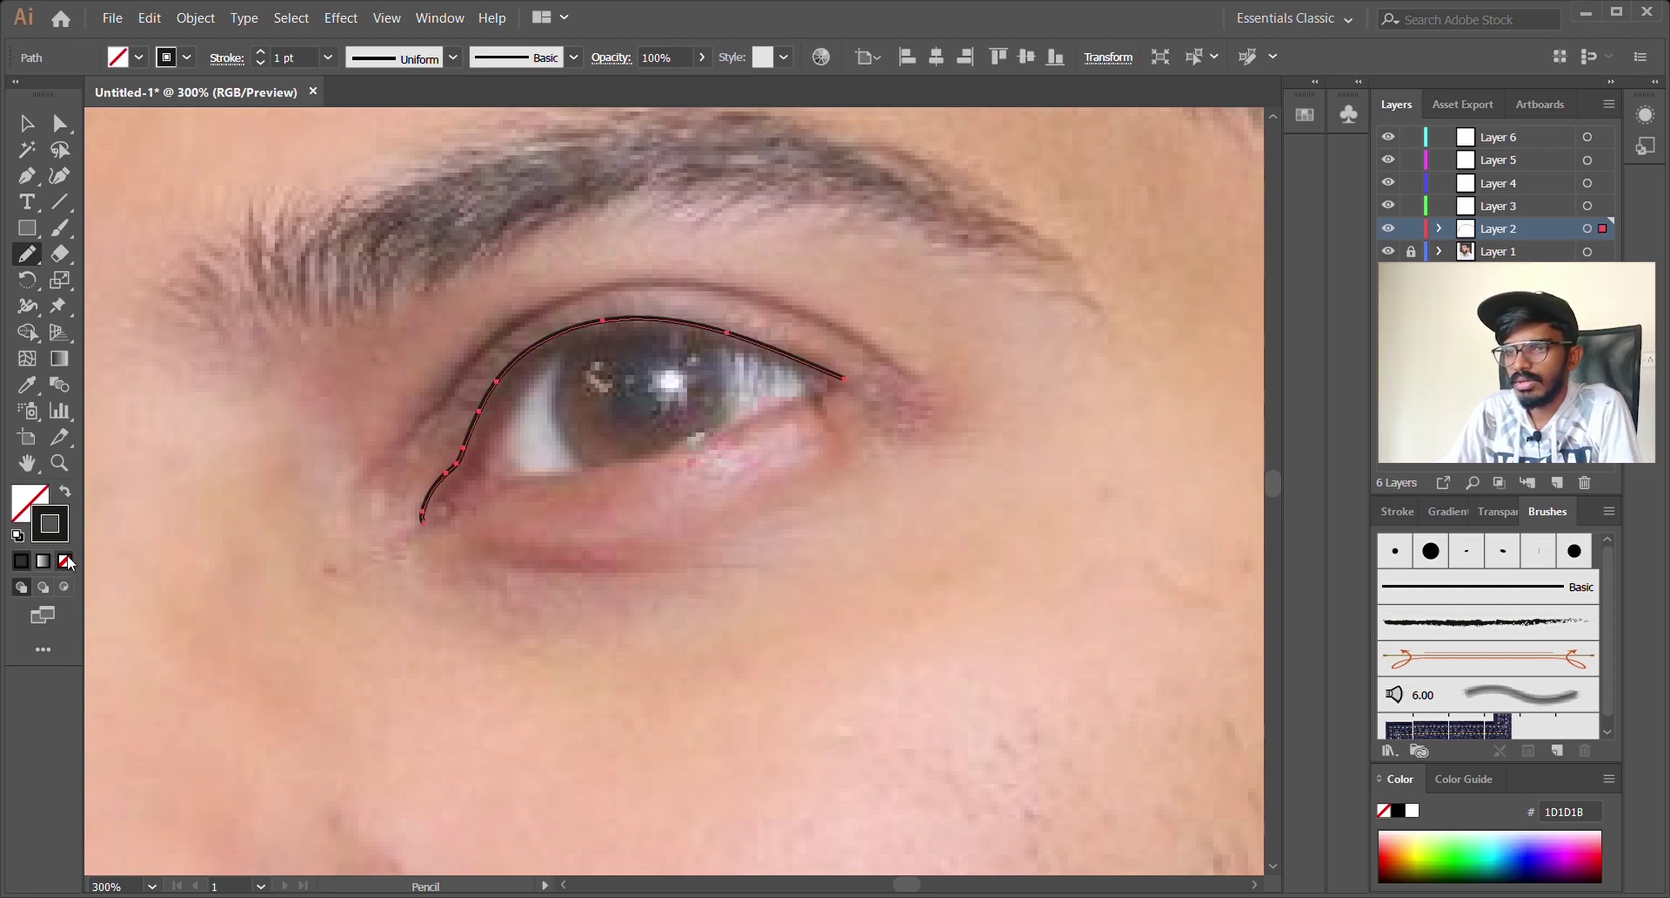
click(66, 561)
drag(427, 547, 521, 395)
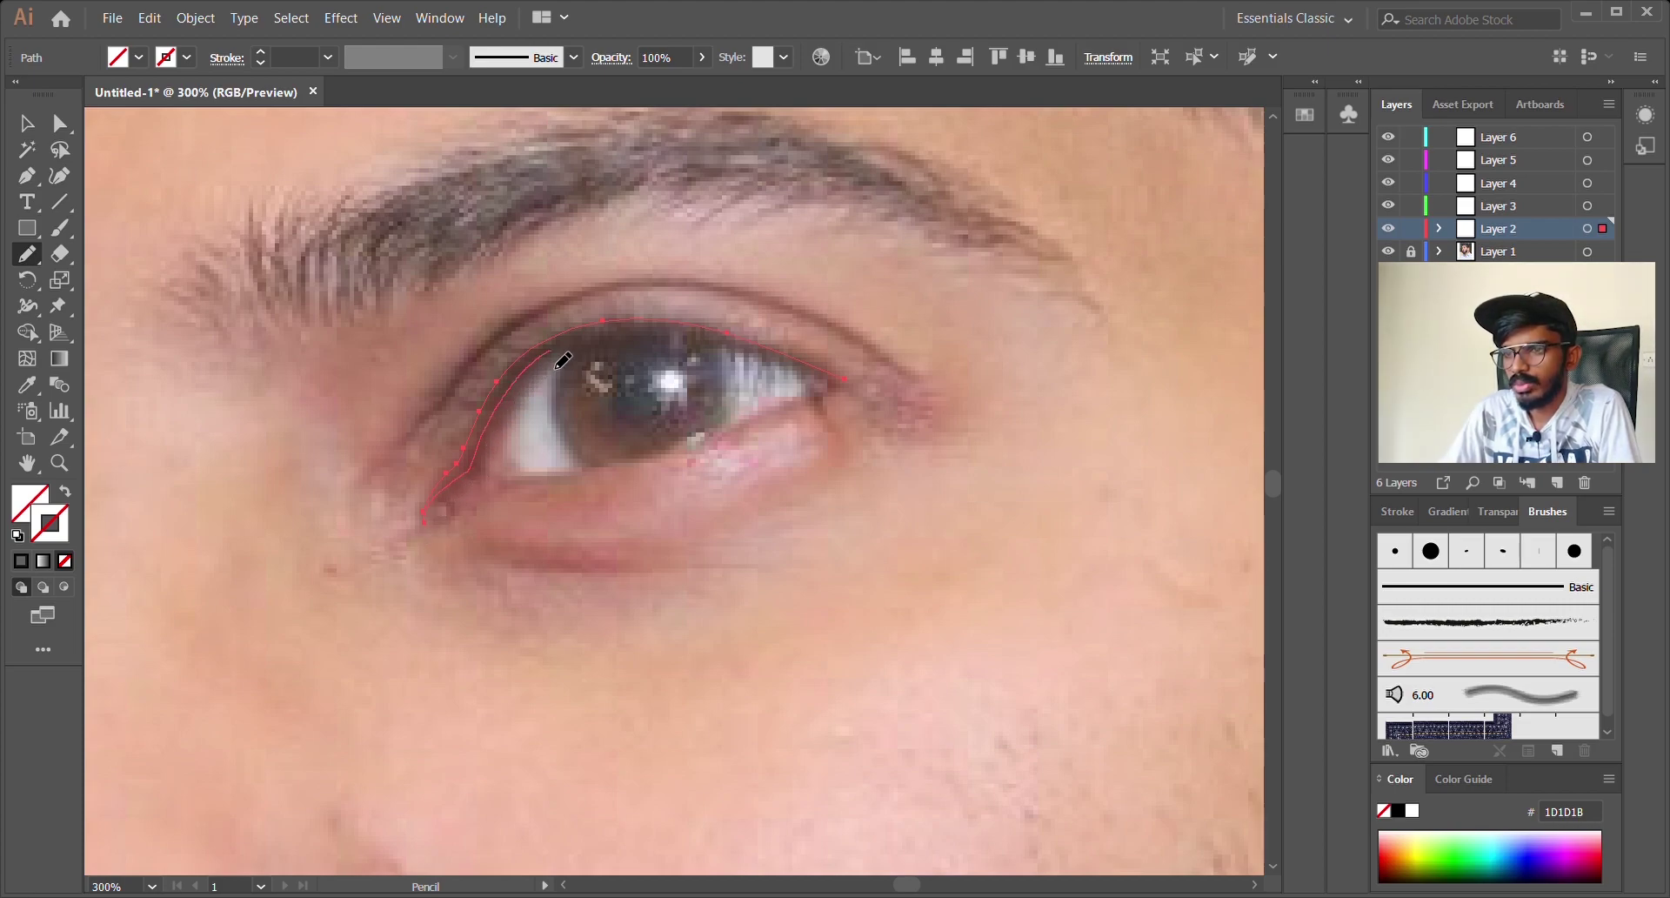
drag(611, 345, 729, 351)
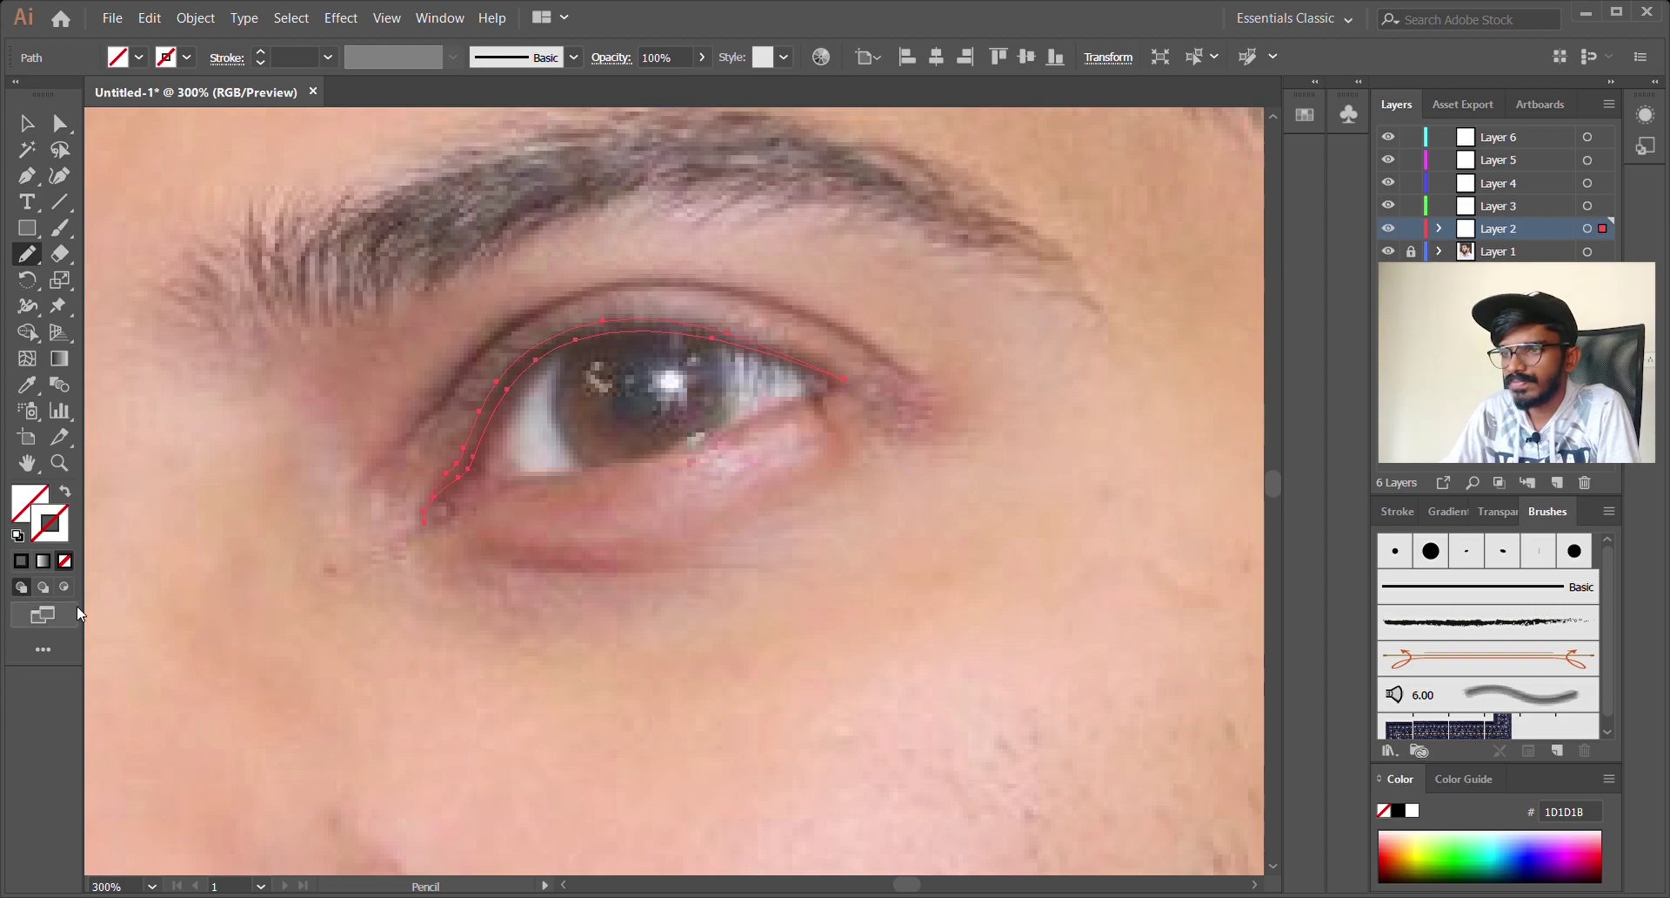
click(24, 563)
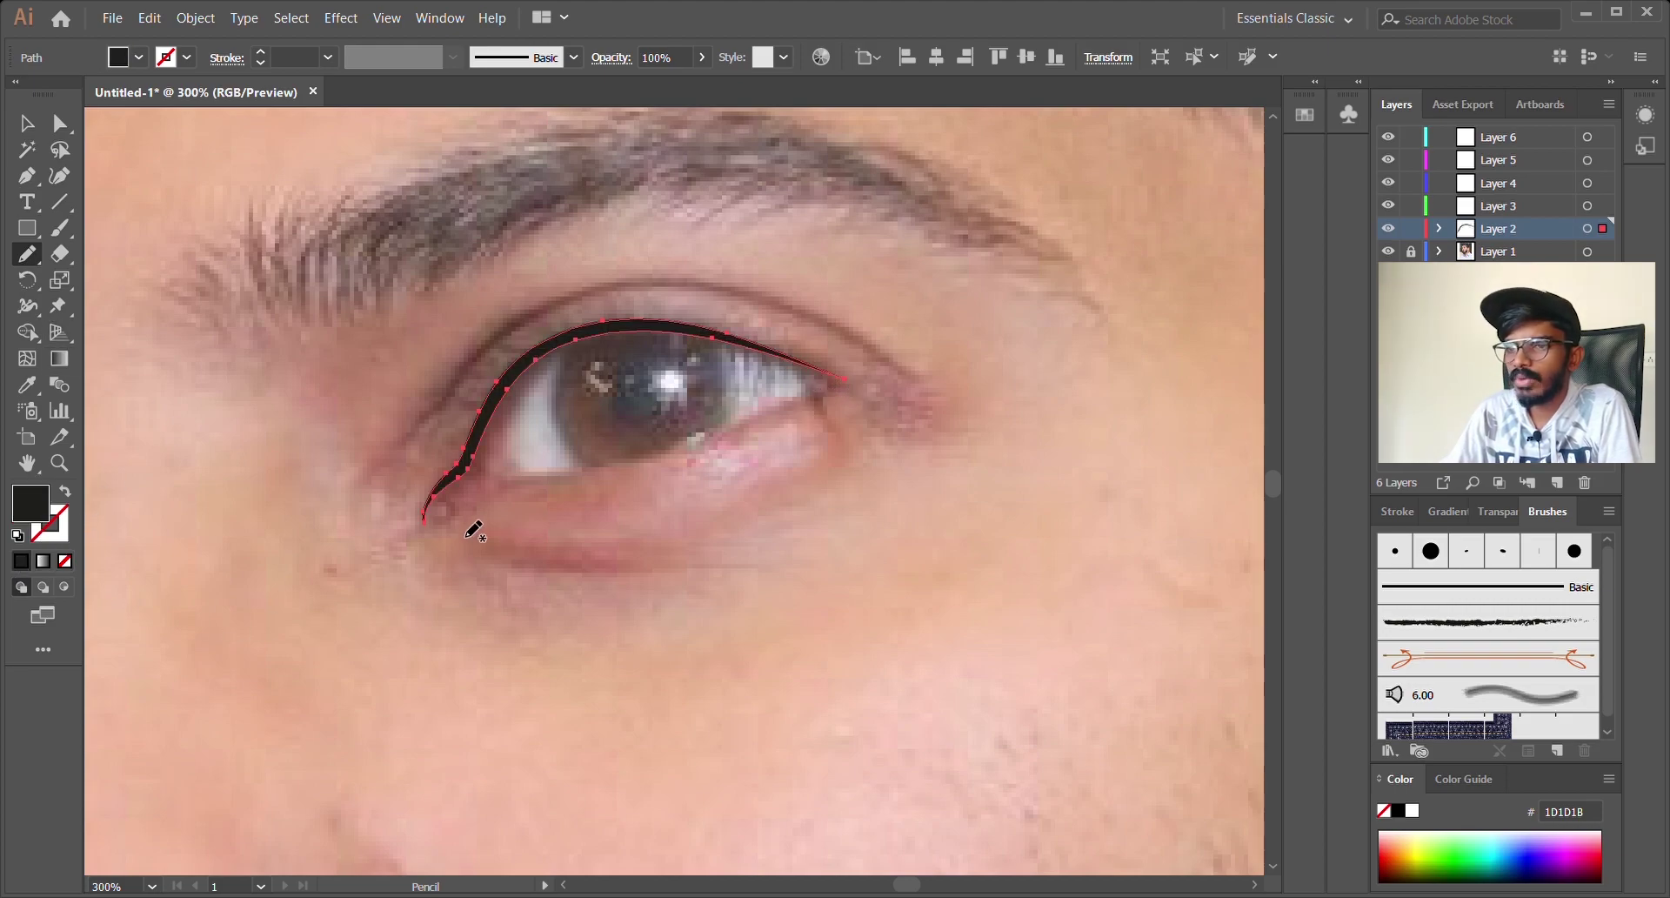
Step: Draw a thin tapered shape along the same eye's lower lid with the Pencil and fill it with #1D1D1B
mouse_move(477, 521)
mouse_down()
mouse_move(509, 494)
mouse_move(630, 473)
mouse_up()
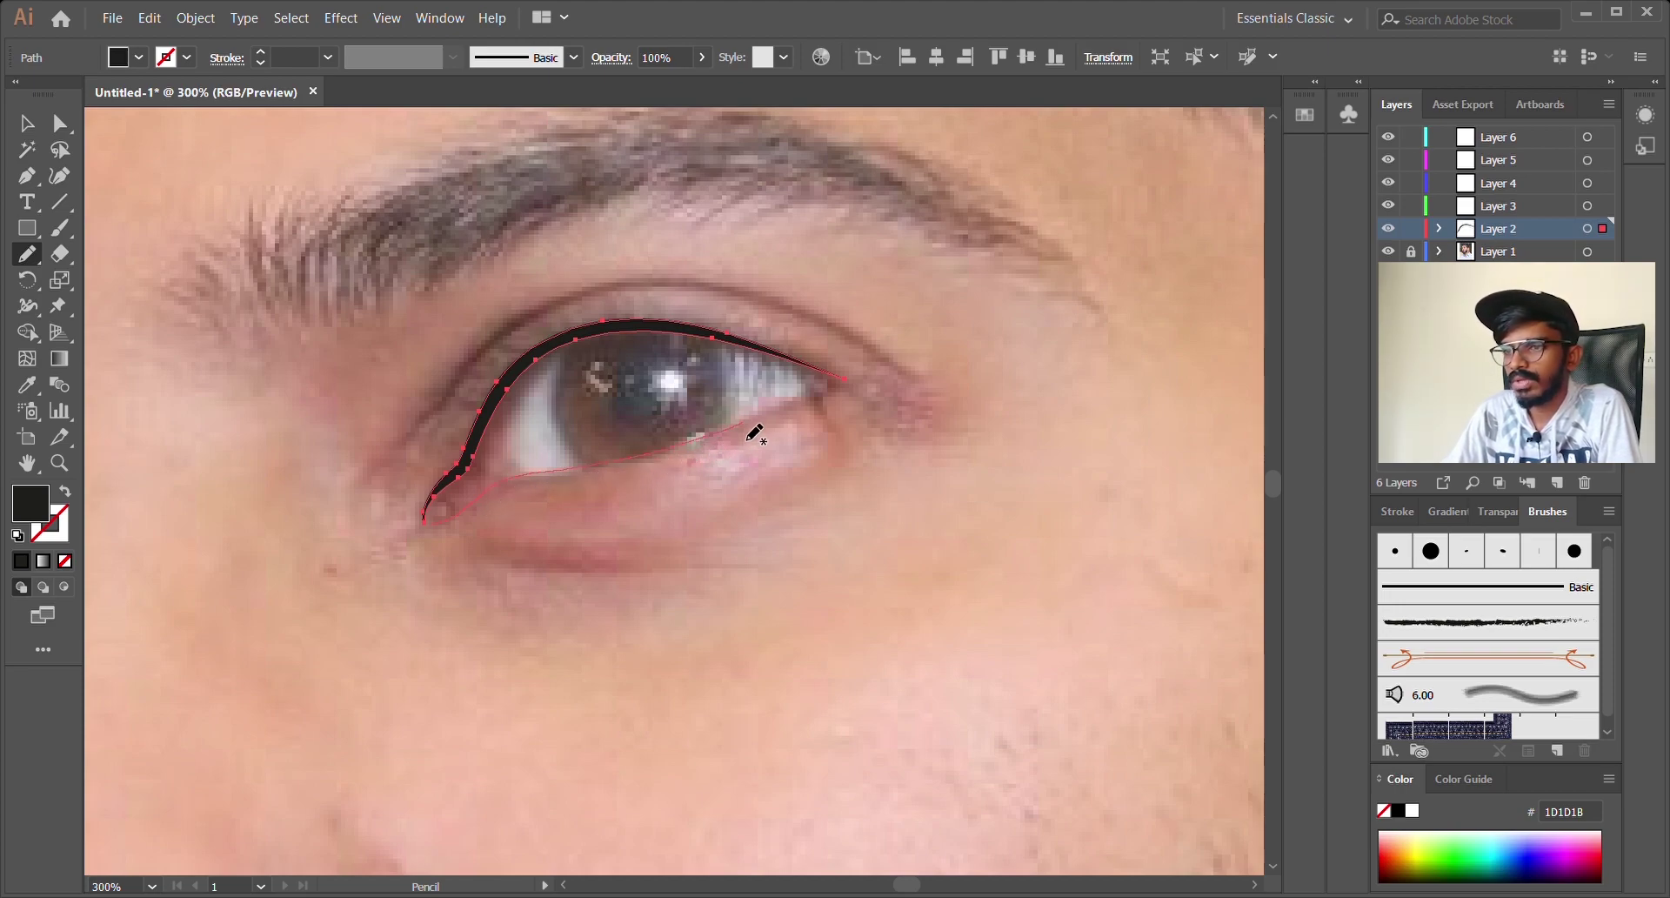
drag(830, 396, 824, 387)
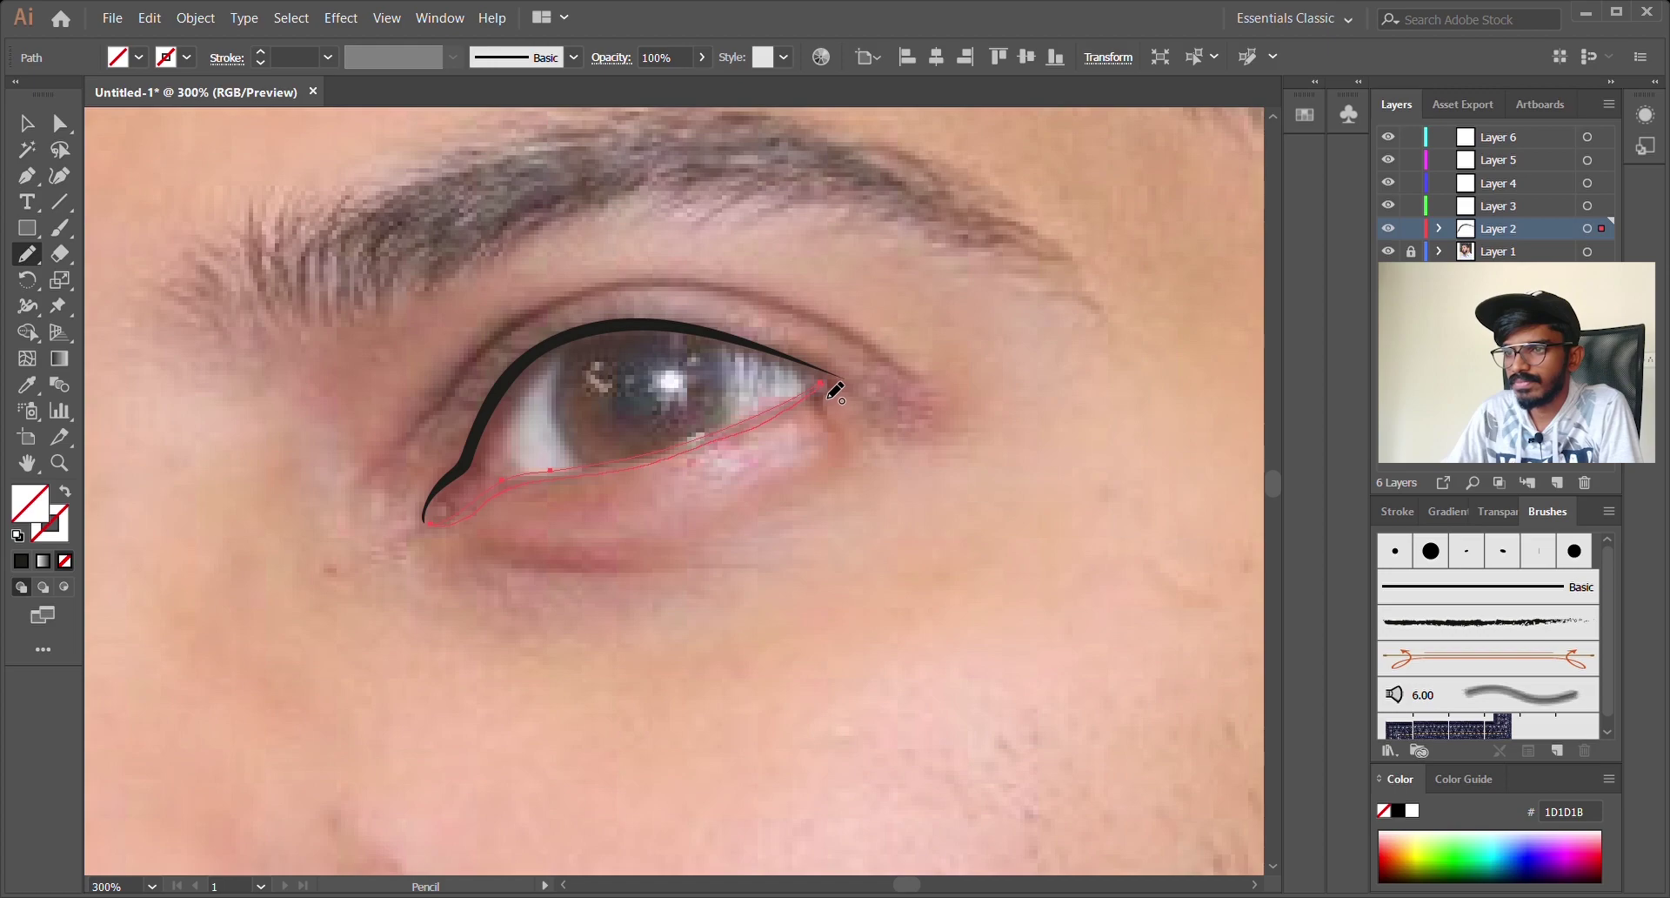
click(23, 562)
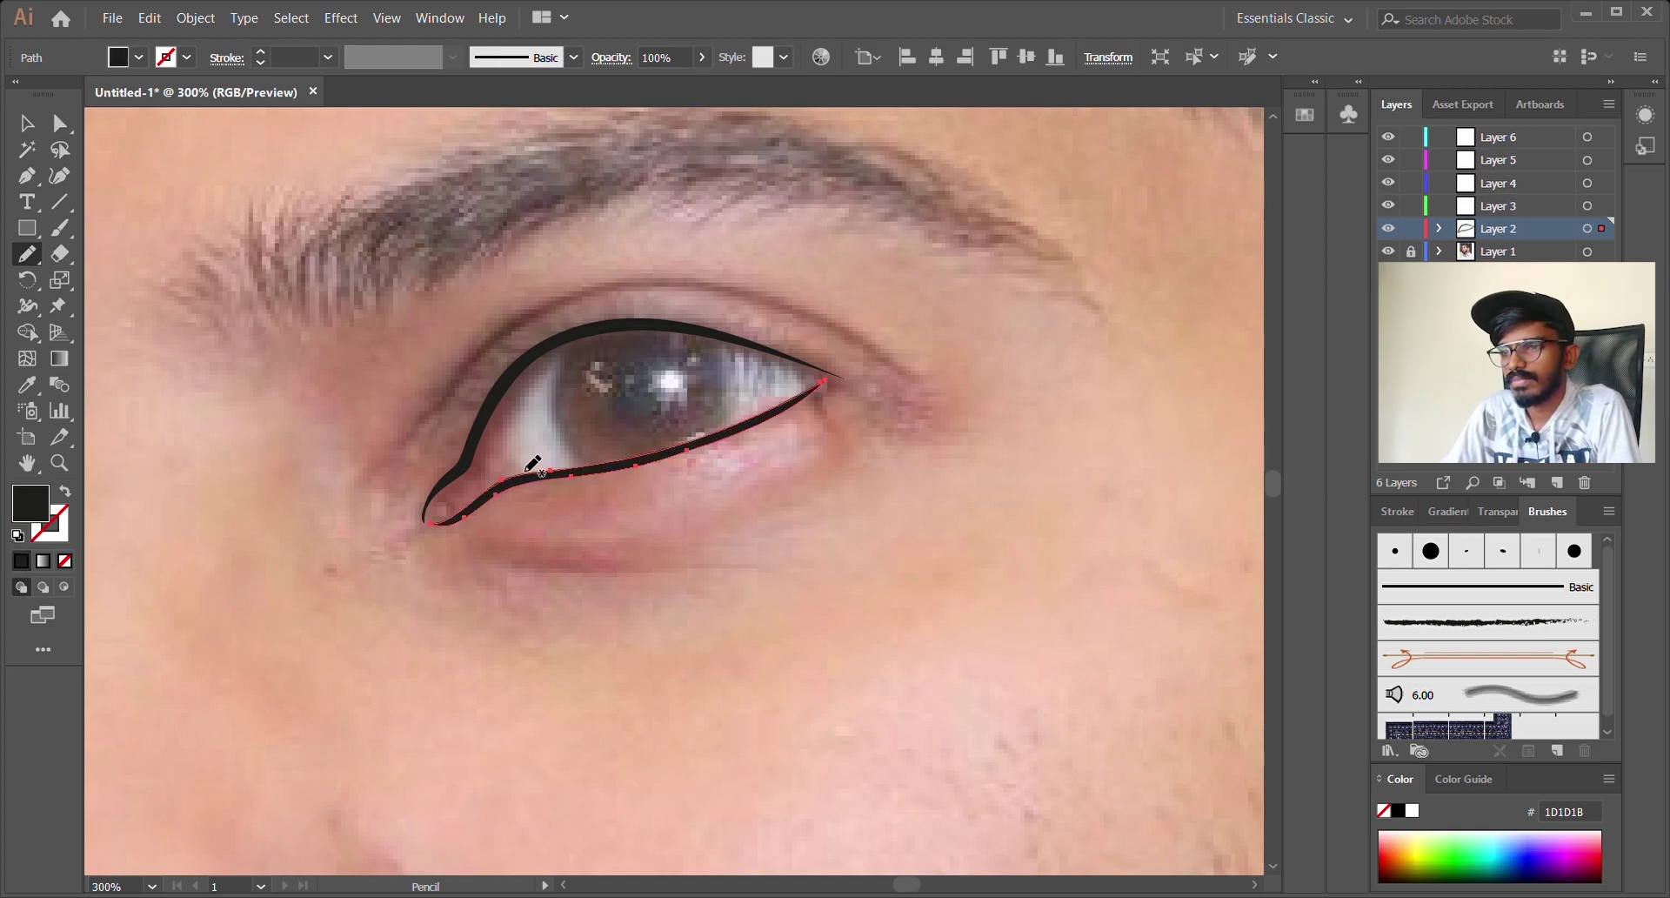
Step: Draw a small curved line shape at the eye's inner corner, fill it with #1D1D1B, and deselect it
mouse_move(481, 471)
mouse_down()
mouse_move(485, 496)
mouse_move(497, 432)
mouse_move(483, 481)
mouse_up()
click(23, 561)
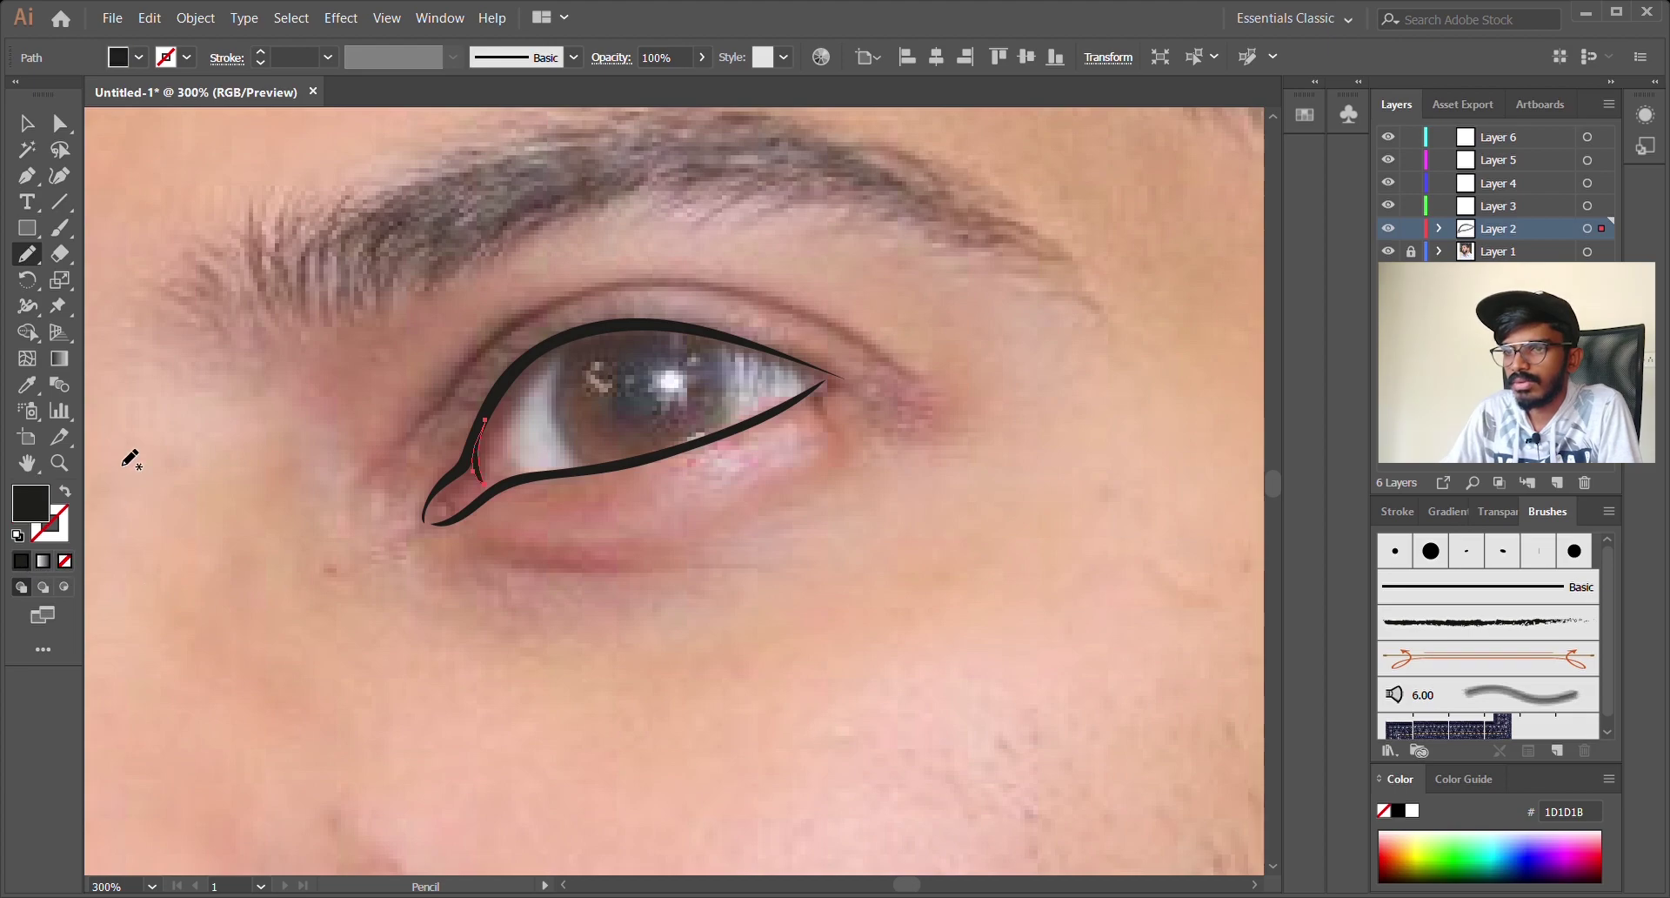
click(26, 123)
click(221, 272)
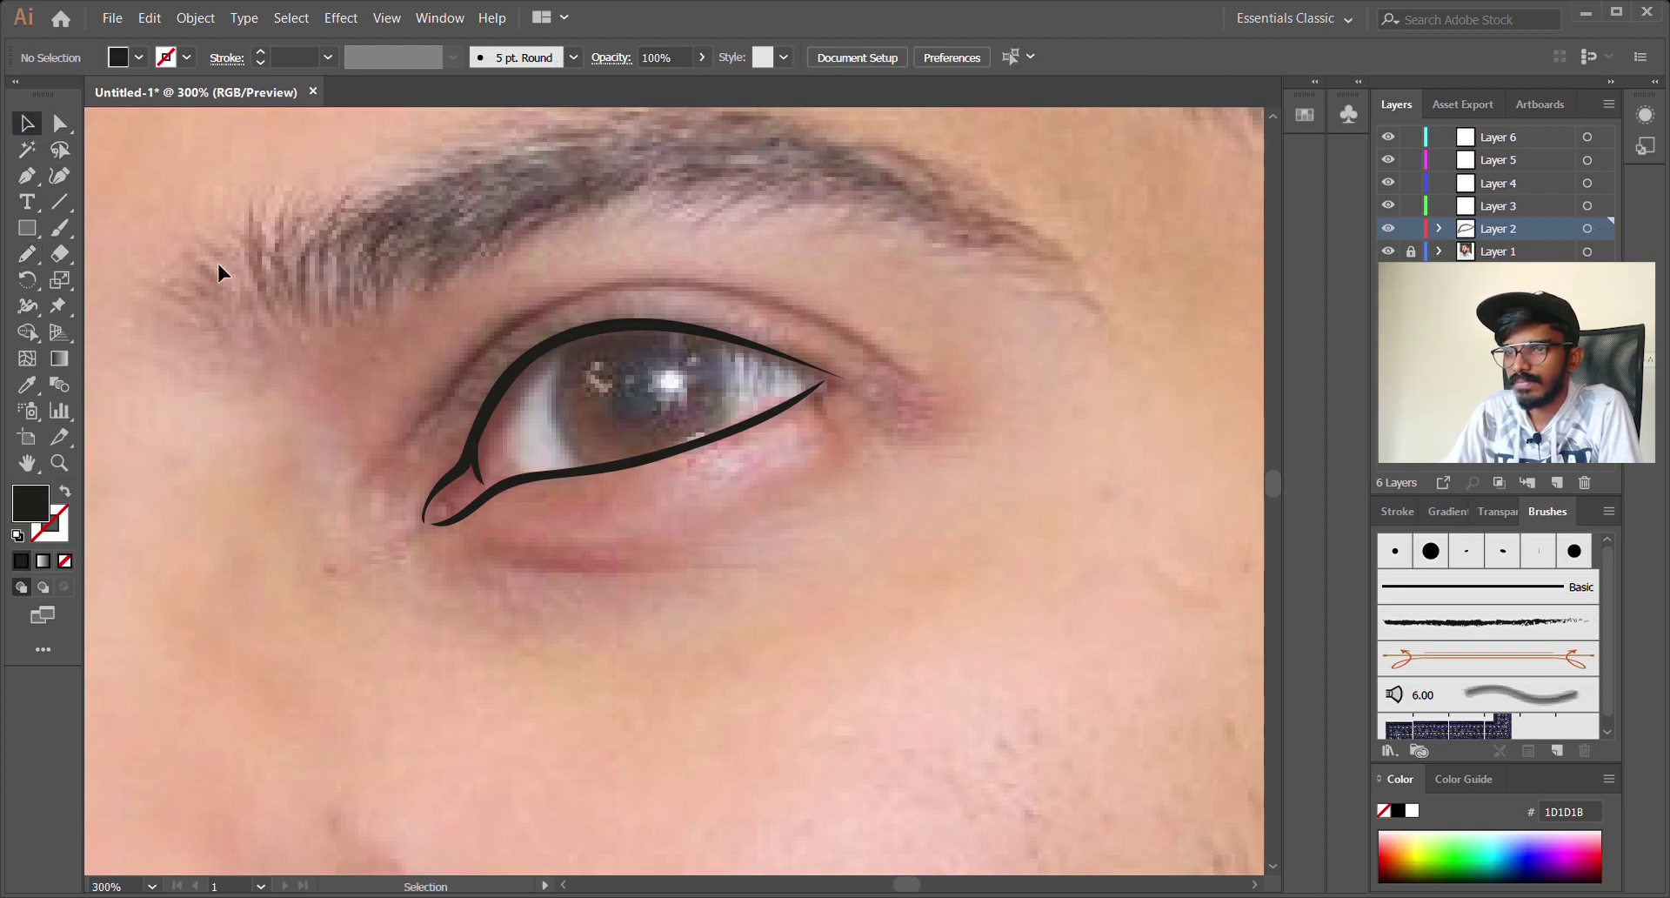
Step: Start an unfilled iris outline with the Pen tool, from the lower lid up the iris's inner side and along the upper lid line
click(26, 175)
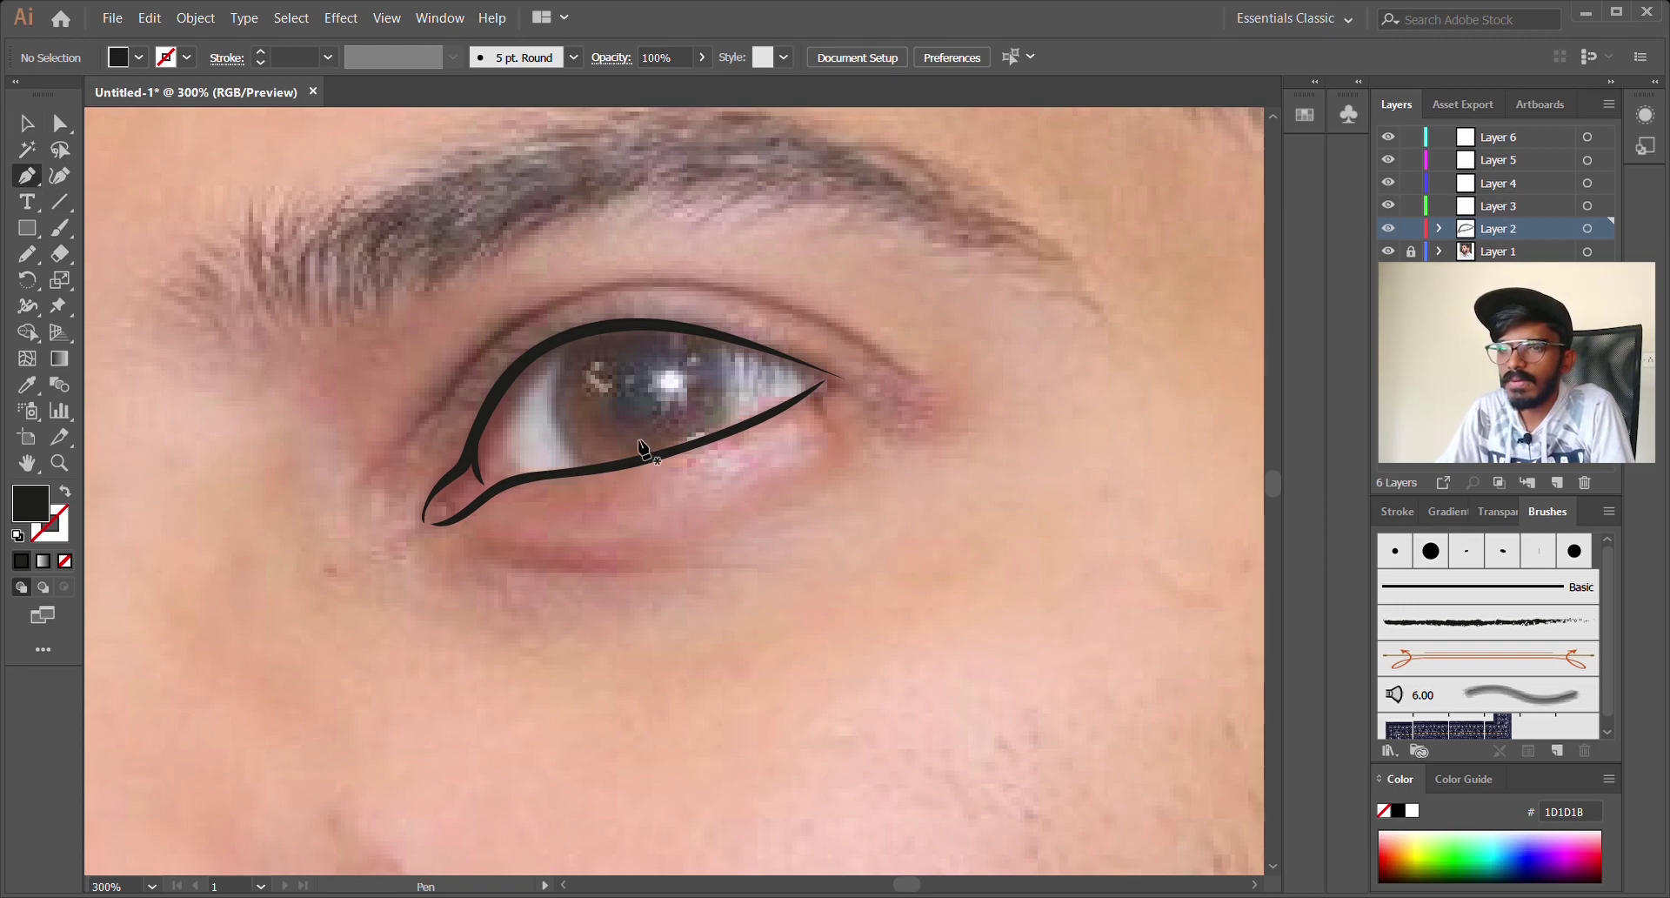
click(595, 465)
drag(556, 406, 549, 364)
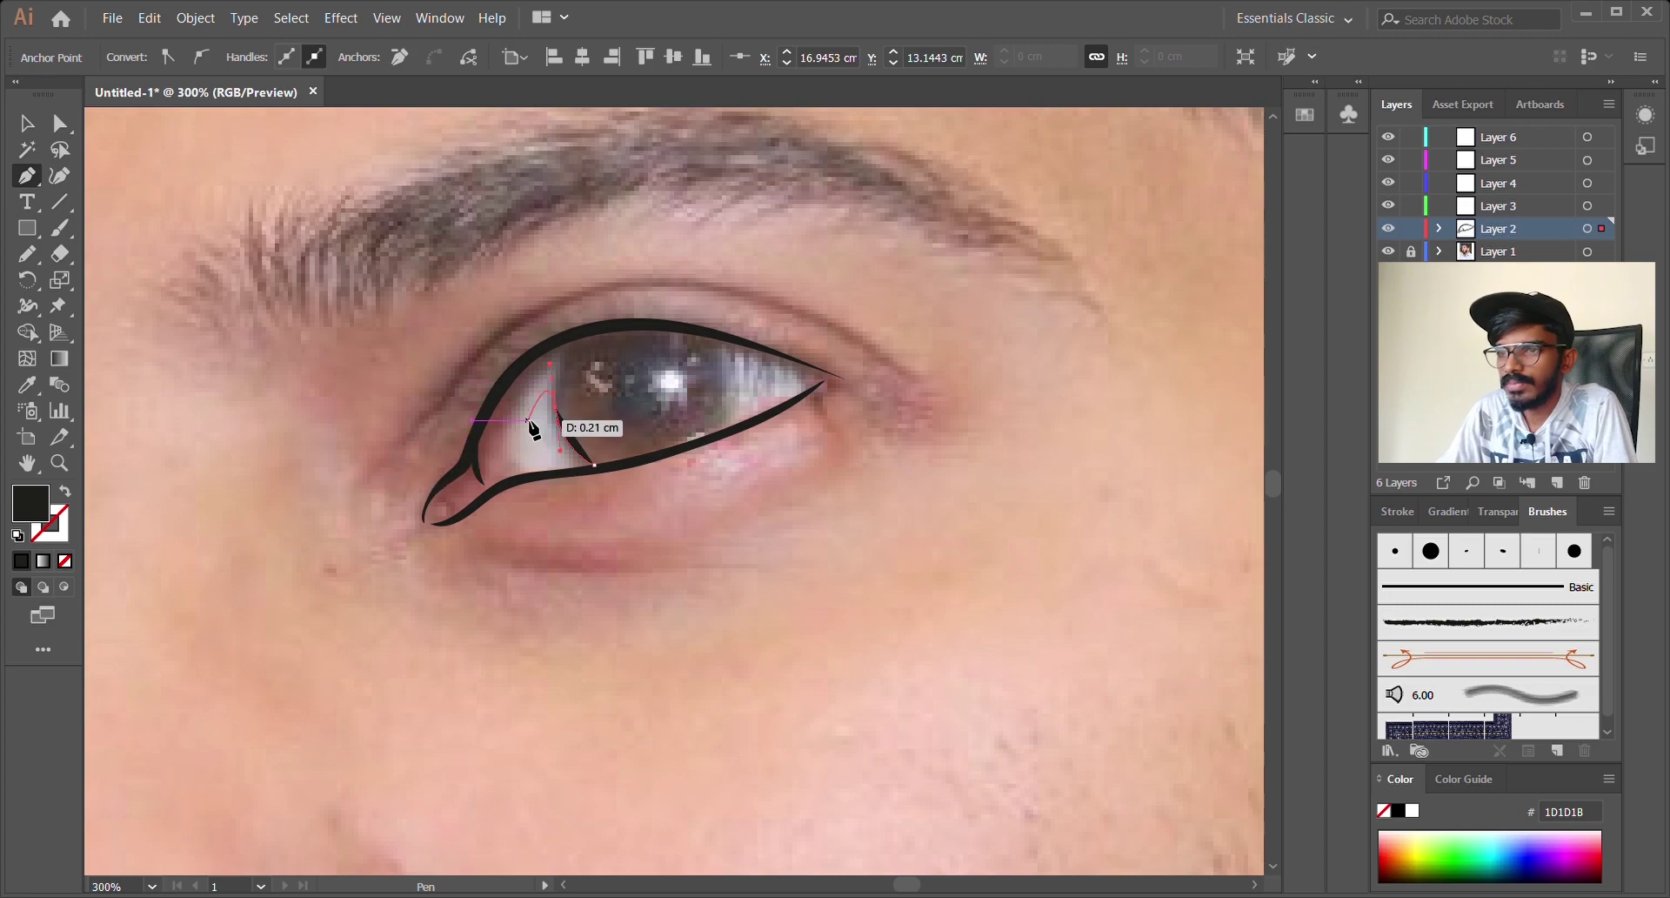
click(66, 561)
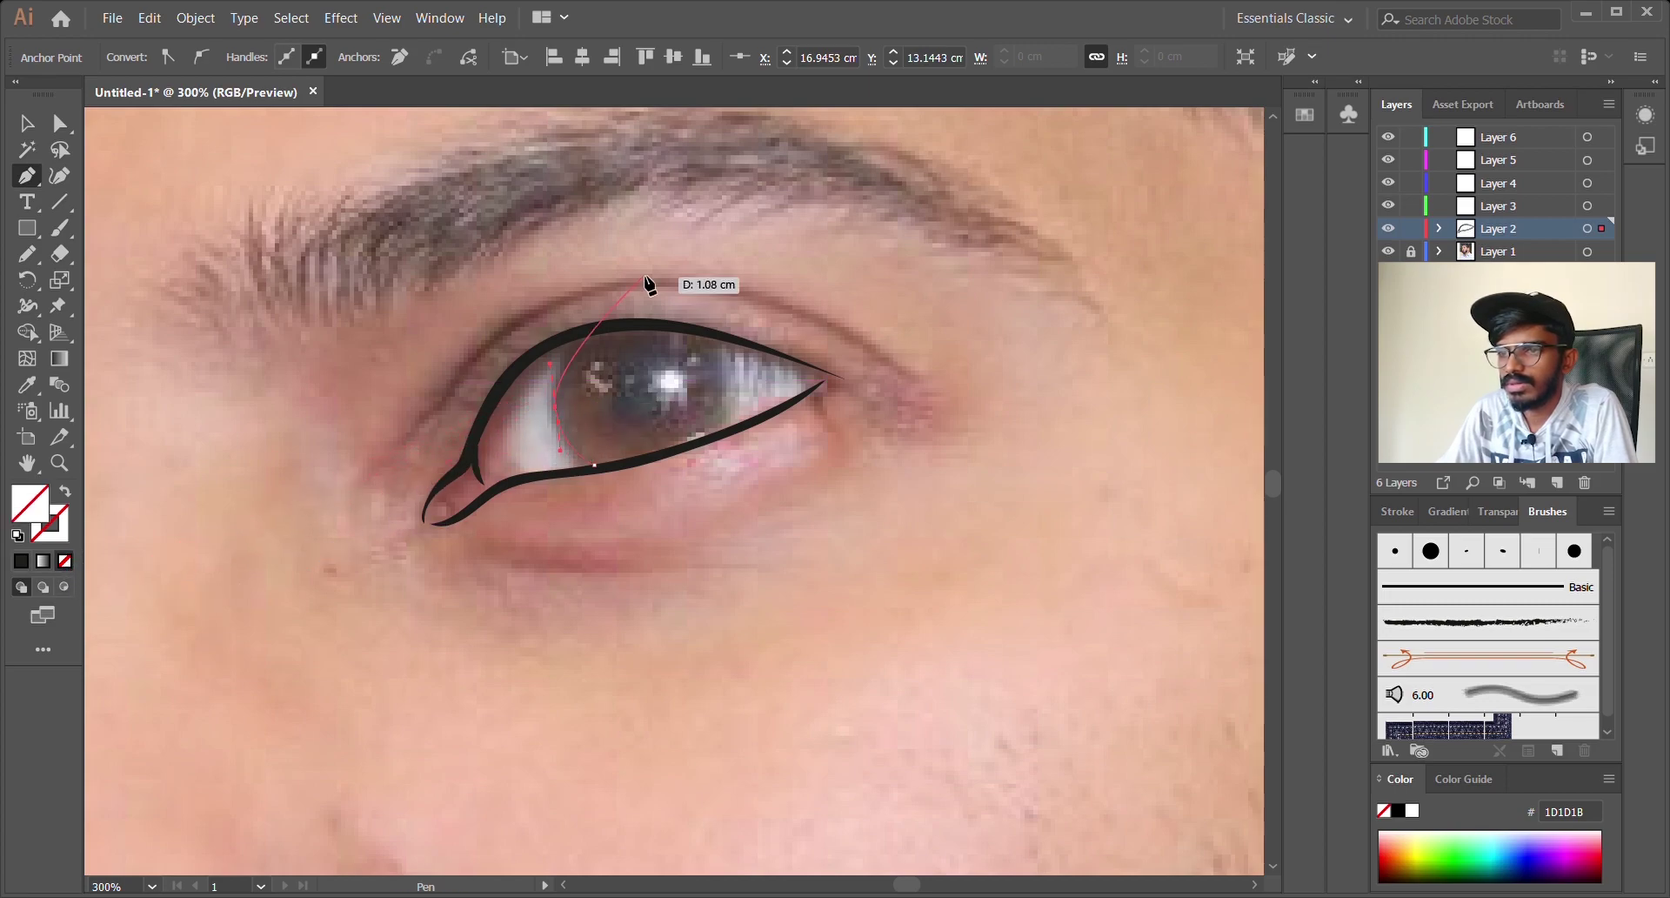
click(569, 334)
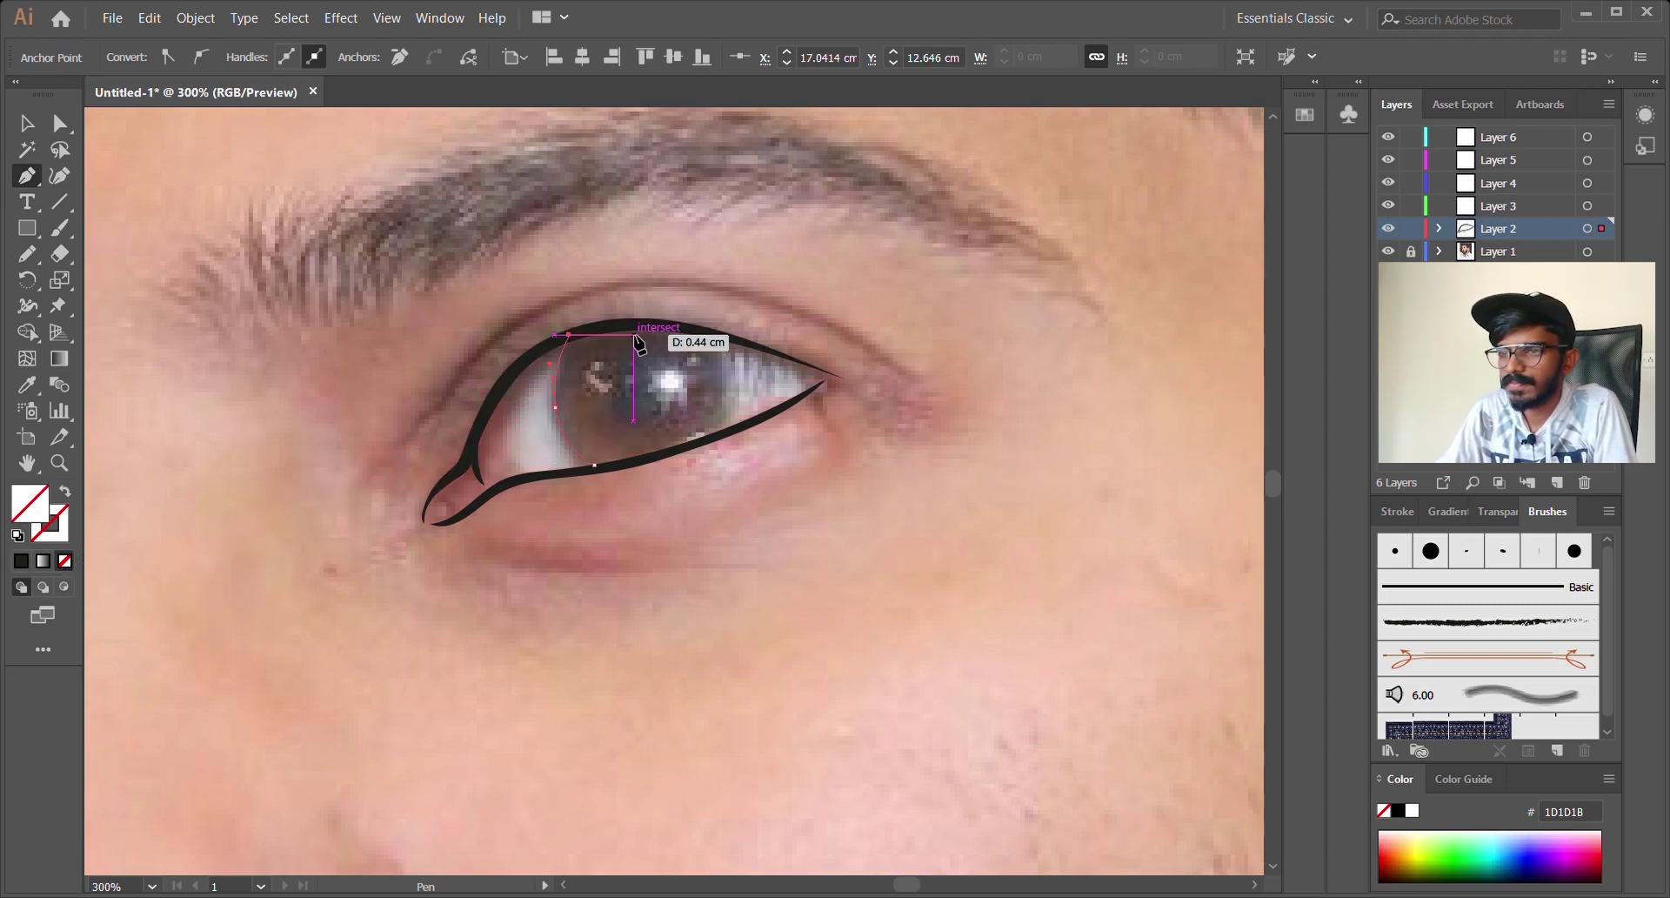
click(632, 323)
click(701, 332)
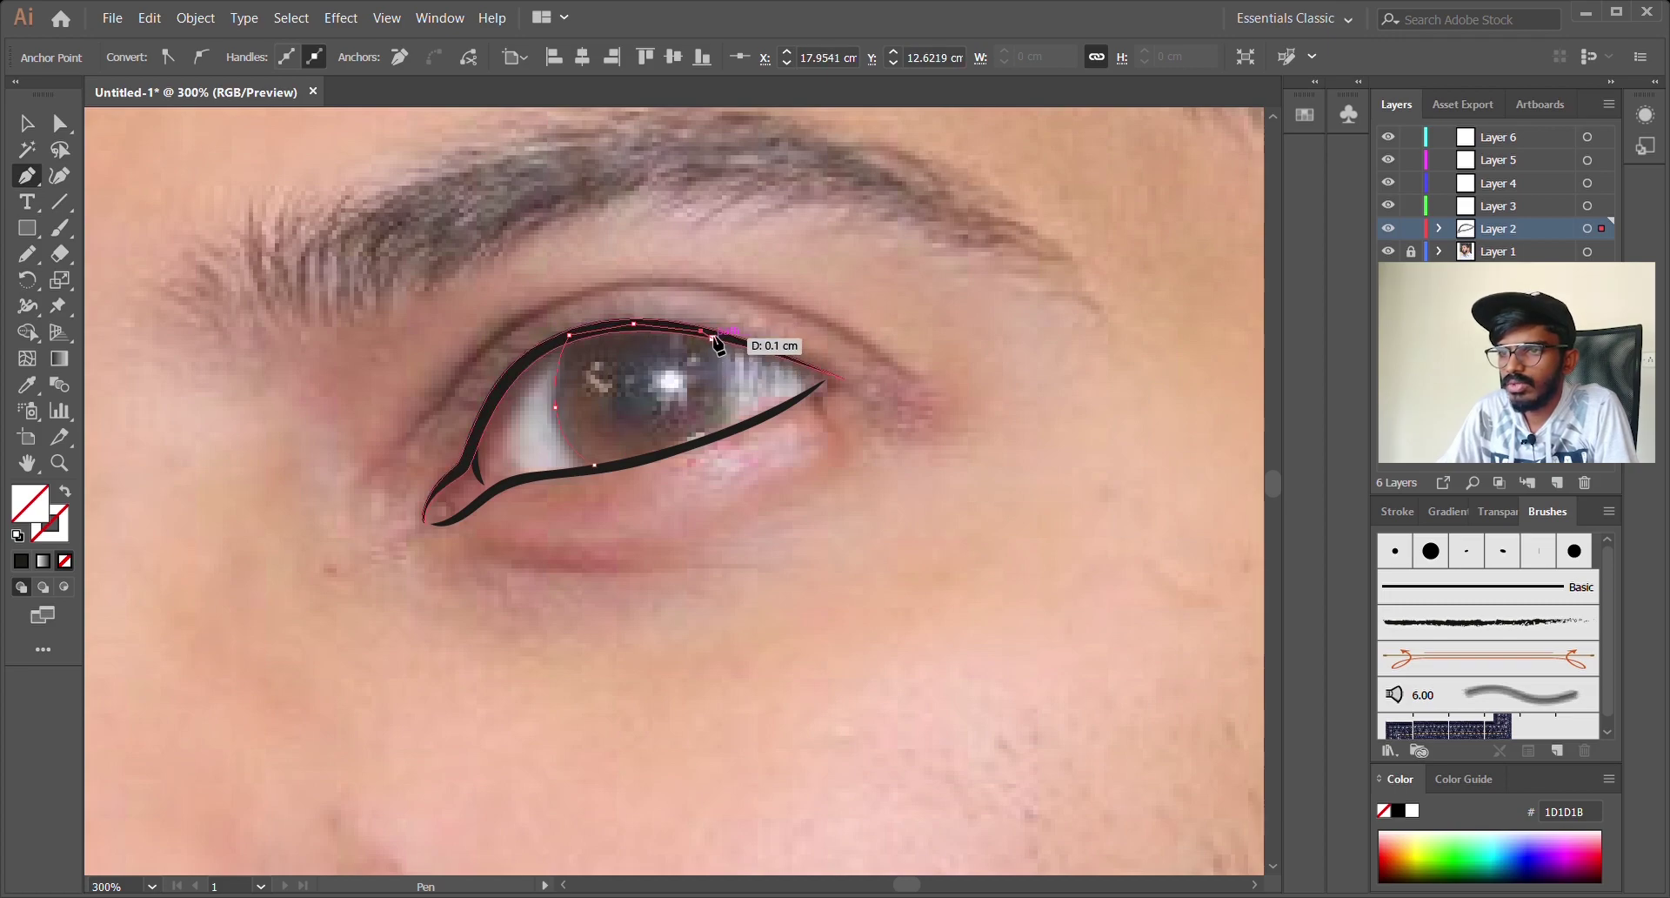
click(710, 332)
Step: Complete the iris outline down its outer side and along the lower lid, fill it with #1D1D1B, and deselect it
drag(734, 386, 922, 498)
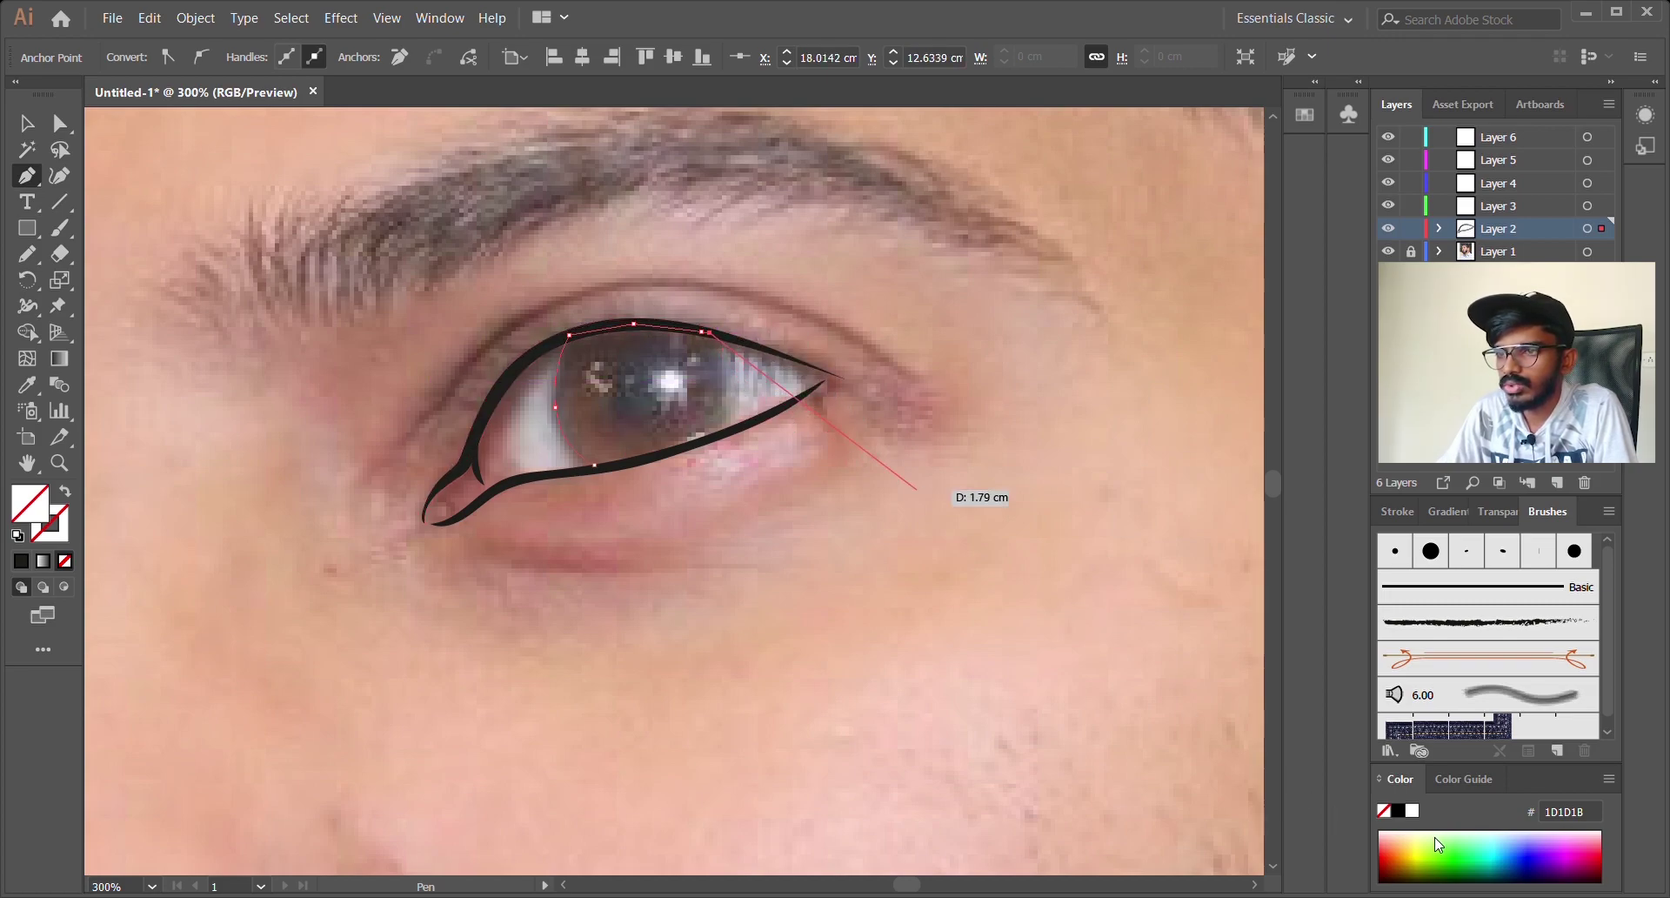
drag(722, 380, 687, 496)
click(722, 380)
key(ctrl+z)
key(ctrl+z)
click(719, 442)
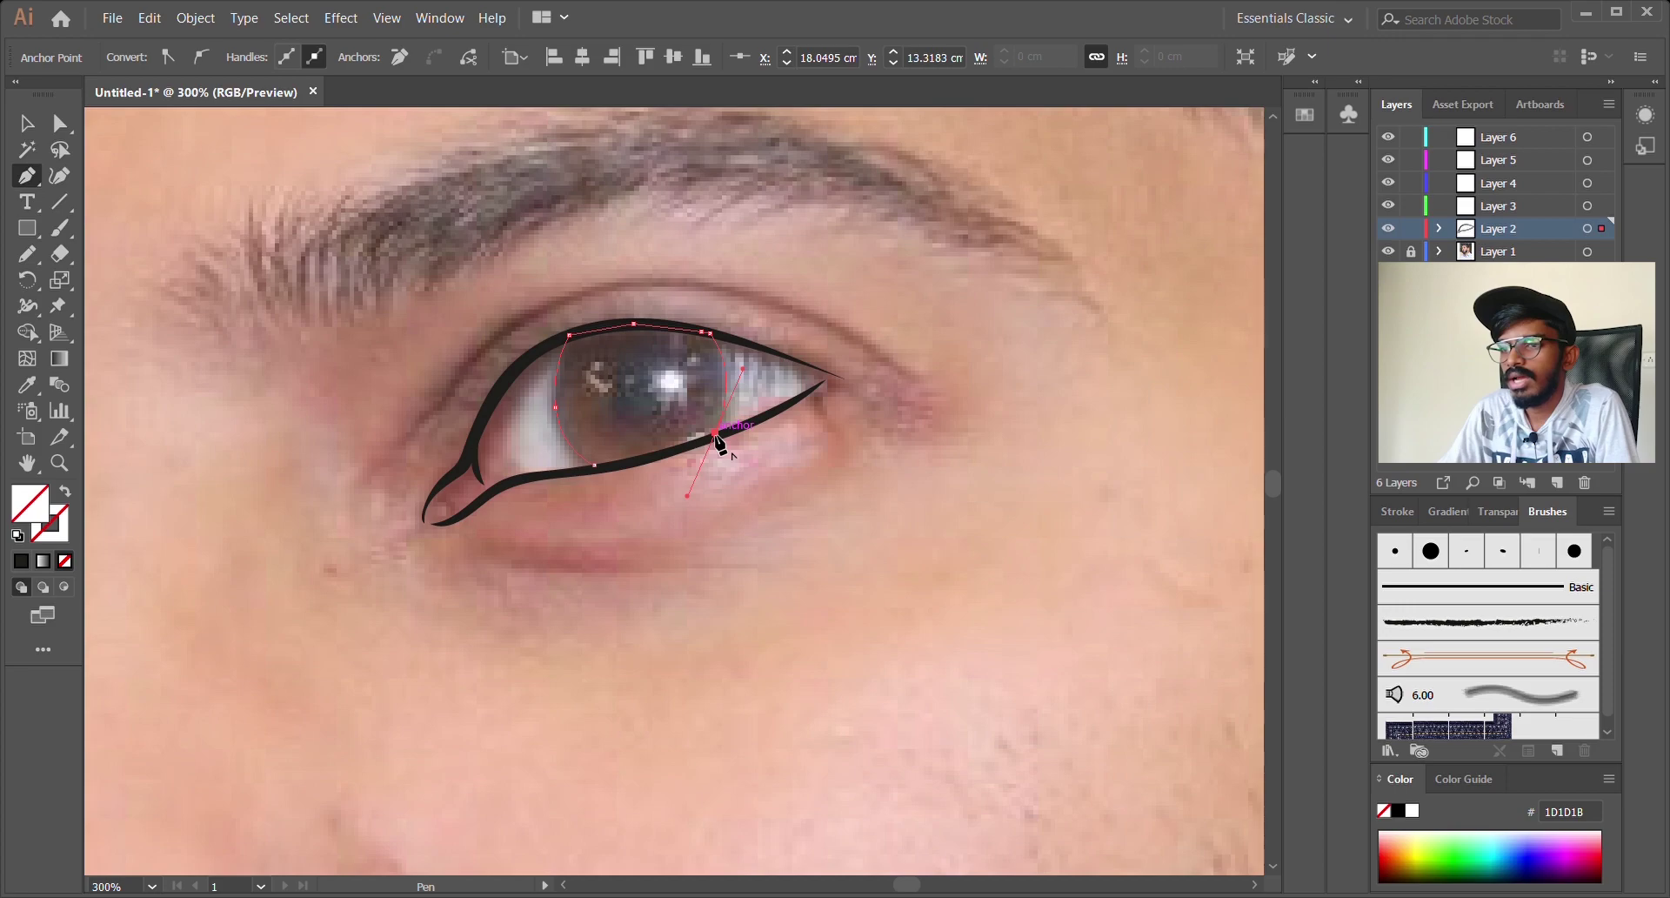
click(595, 465)
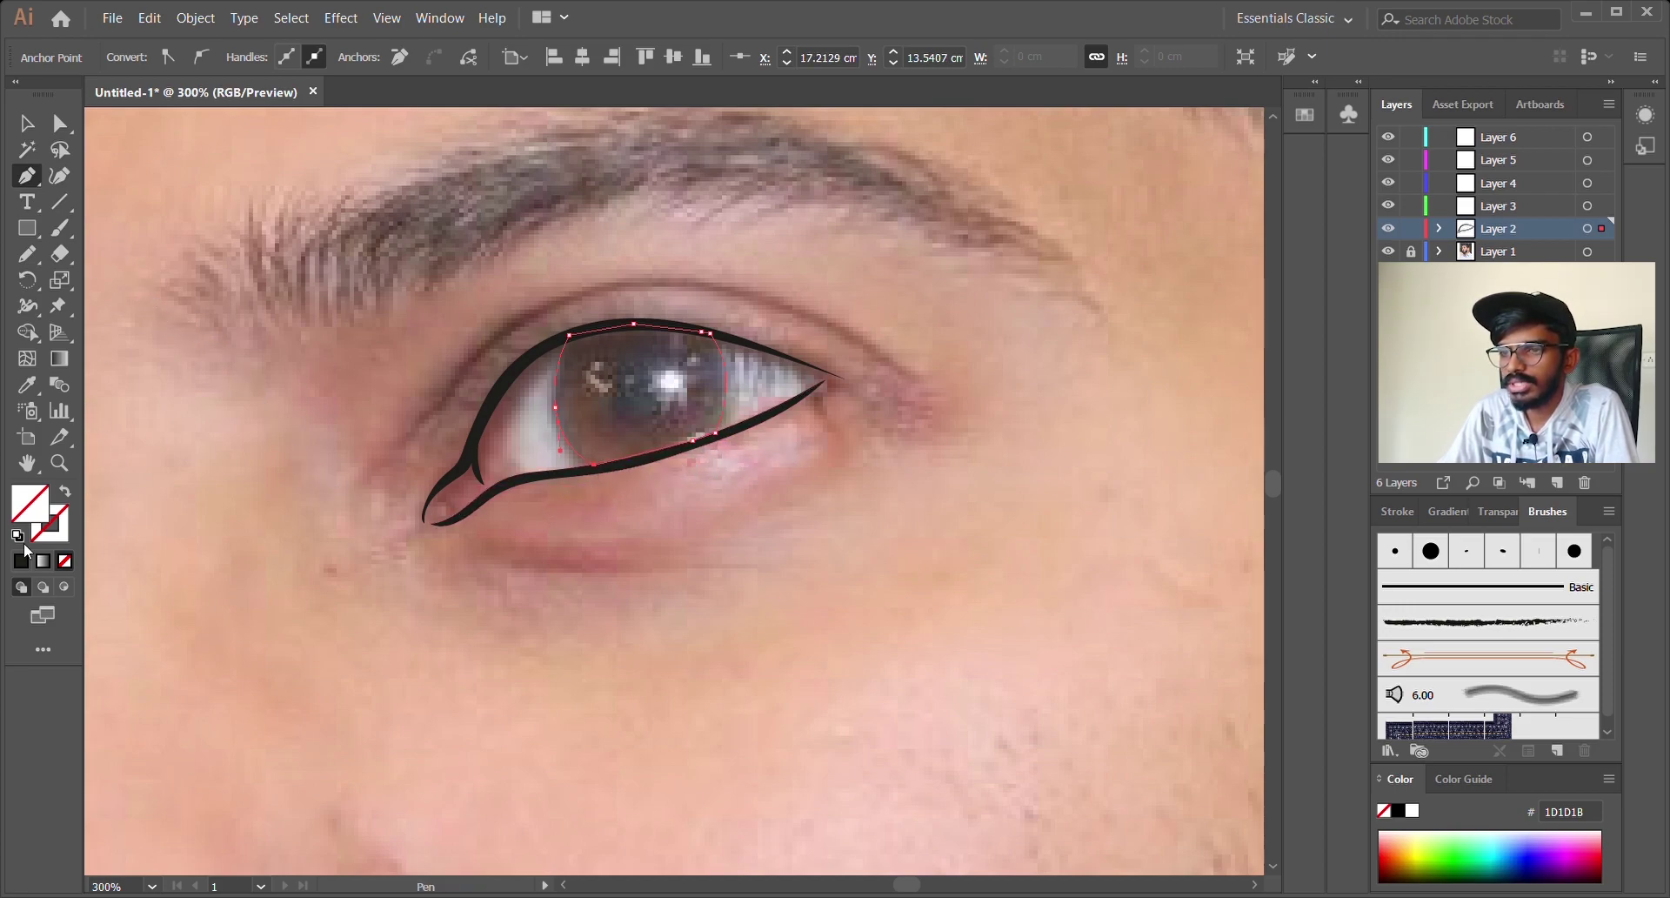
click(21, 562)
click(27, 123)
click(200, 478)
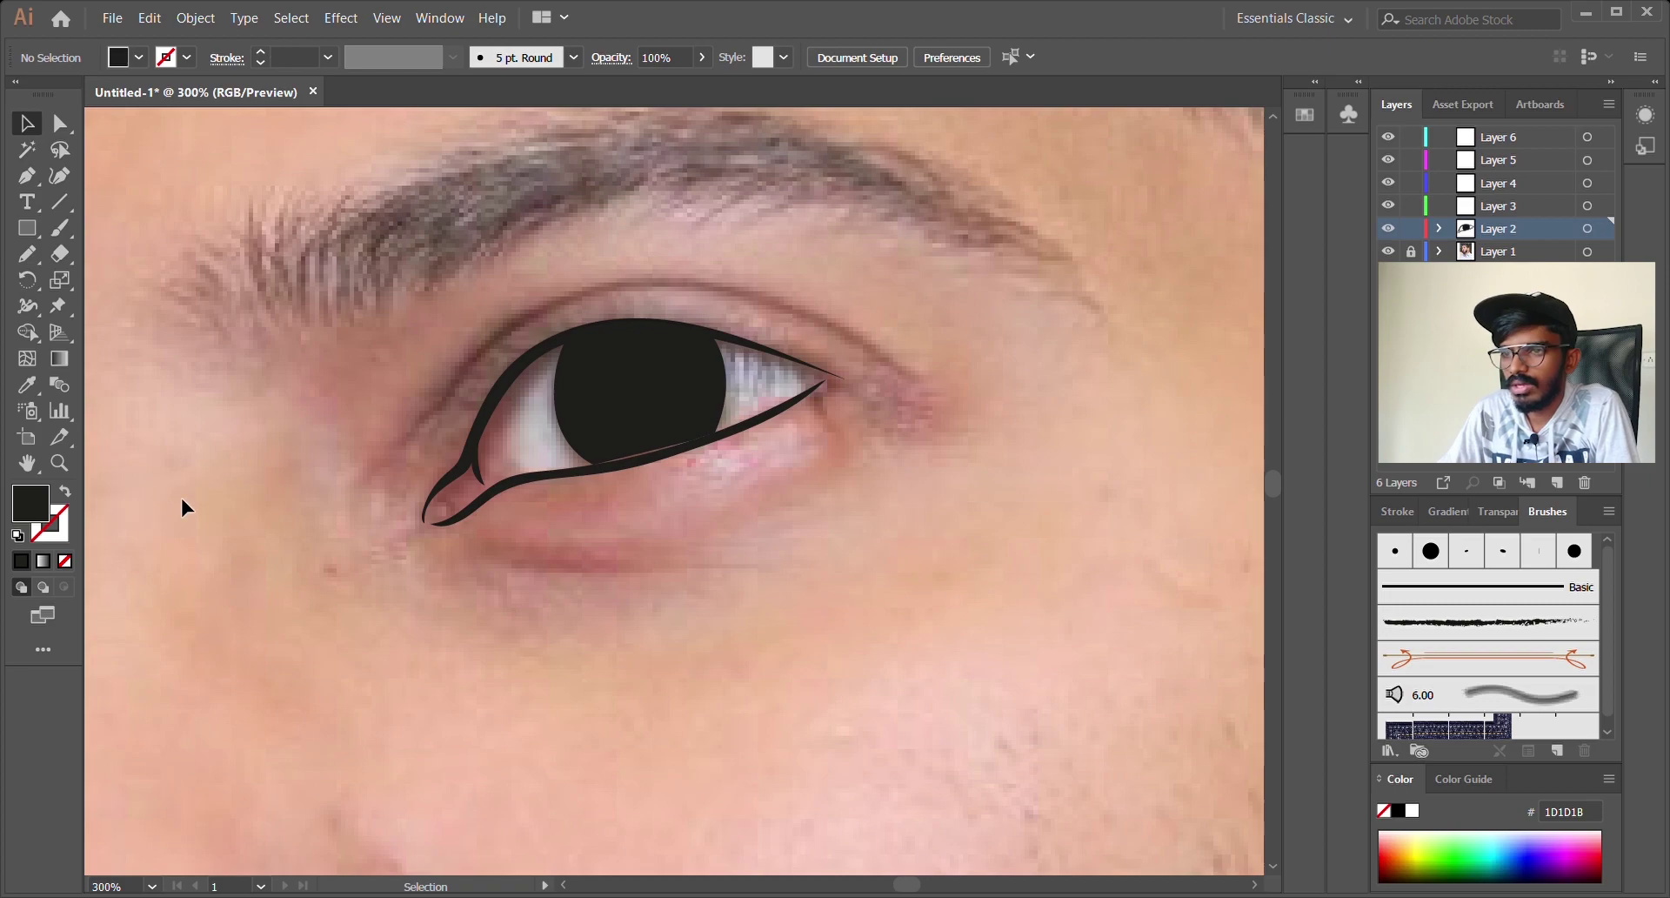
Step: Draw a small closed Pencil shape over the gap between the iris and the lower lid line and fill it with #1D1D1B
key(n)
drag(599, 470, 693, 439)
drag(619, 479, 609, 474)
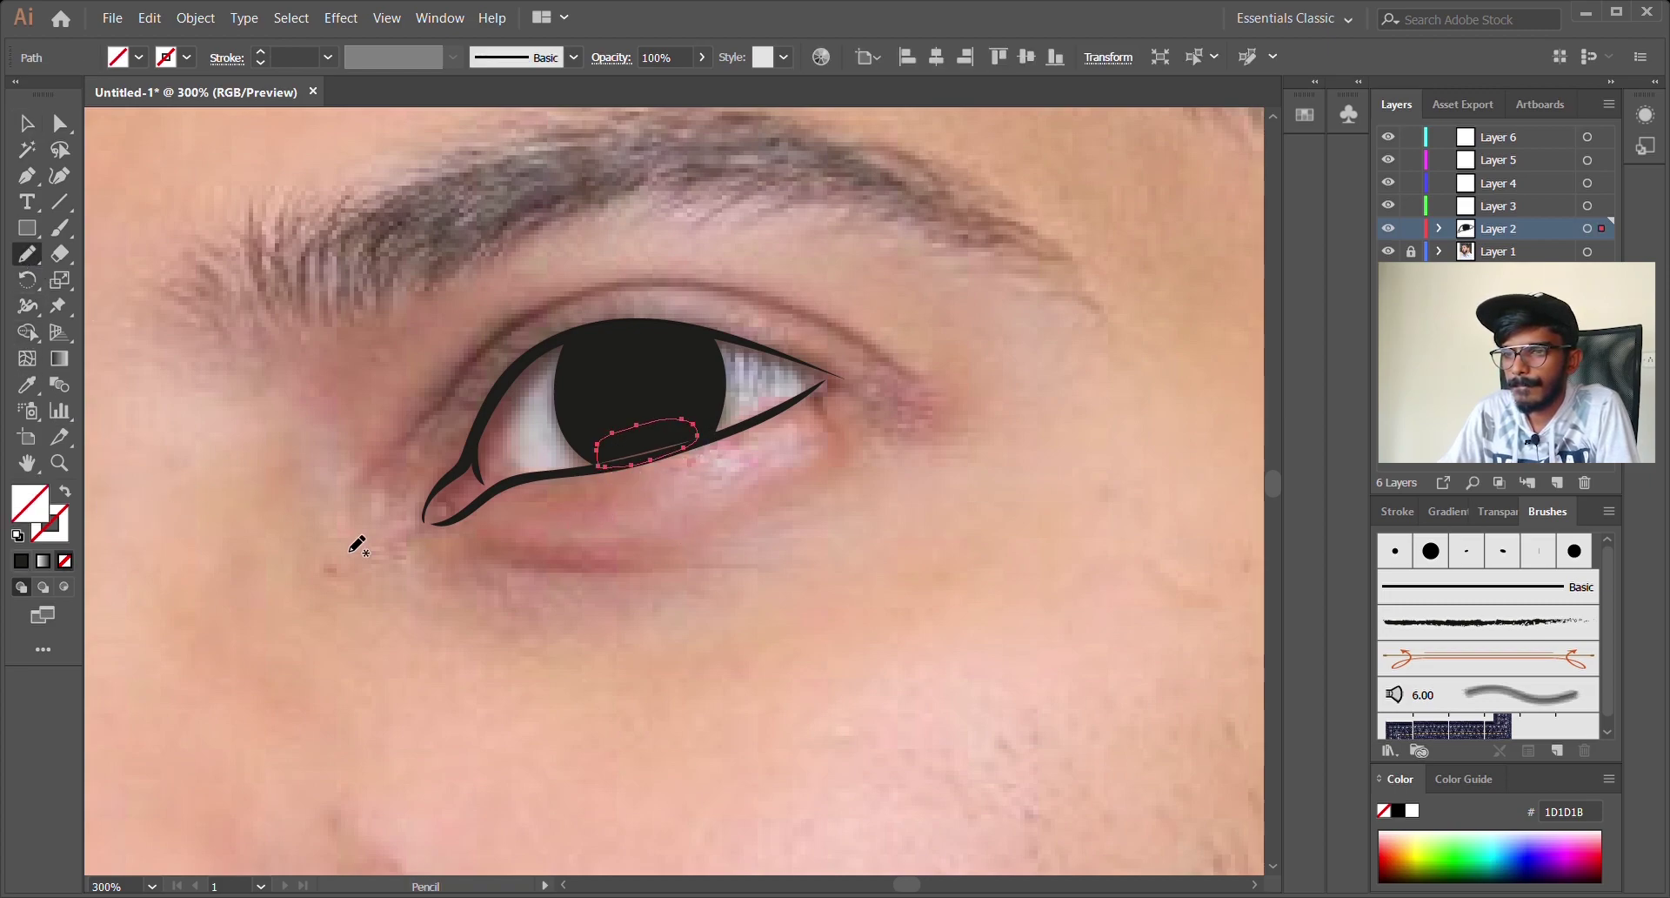
click(22, 588)
Step: Draw a thin tapered shape along the crease above the same eye's upper lid and fill it with #1D1D1B
mouse_move(407, 448)
mouse_down()
mouse_move(531, 339)
mouse_move(605, 309)
mouse_move(761, 314)
mouse_move(900, 367)
mouse_up()
drag(461, 392, 417, 448)
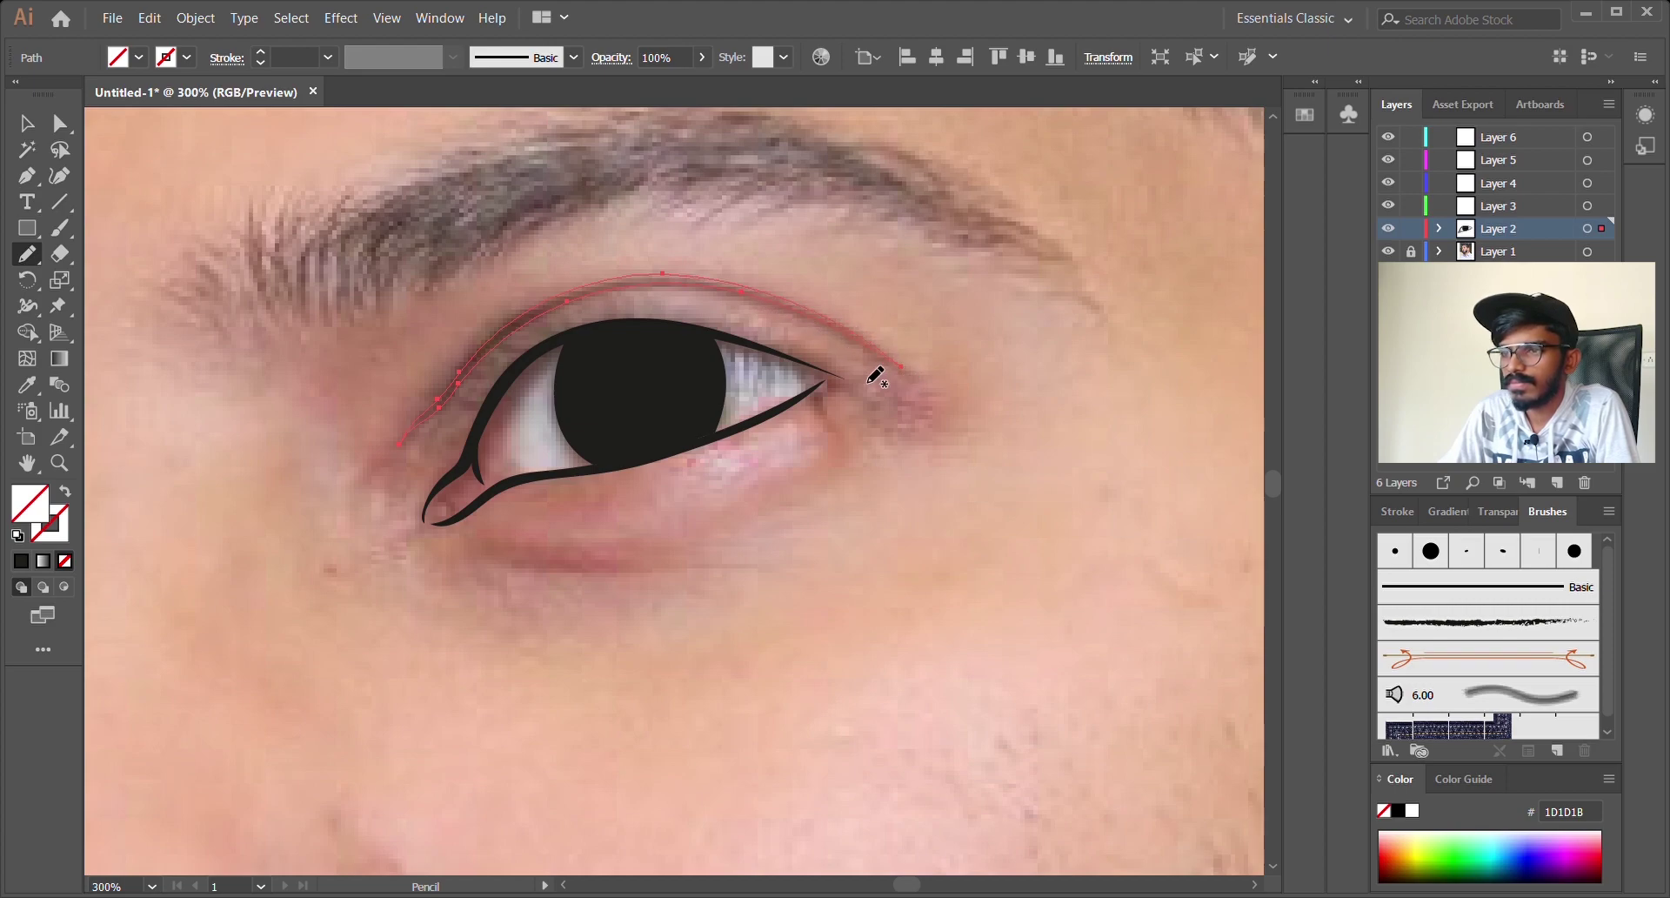
click(19, 587)
Step: Draw a forked tapered crease below the same eye, fill it with #1D1D1B, and deselect it
mouse_move(500, 555)
mouse_down()
mouse_move(551, 571)
mouse_move(713, 562)
mouse_up()
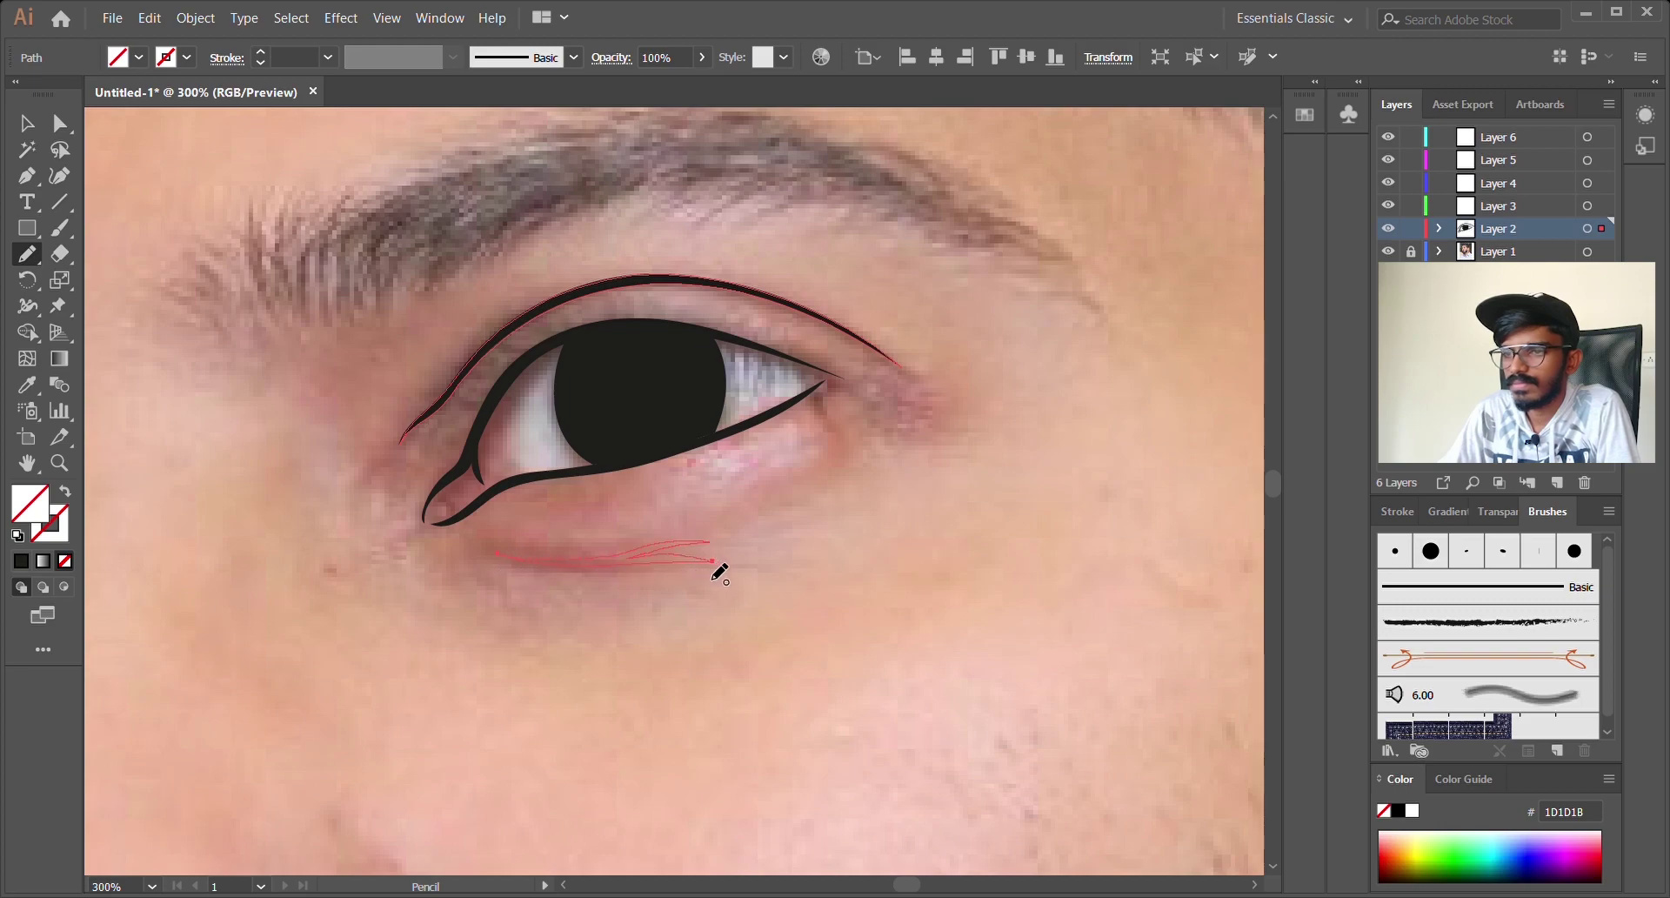
click(20, 560)
click(24, 122)
click(189, 226)
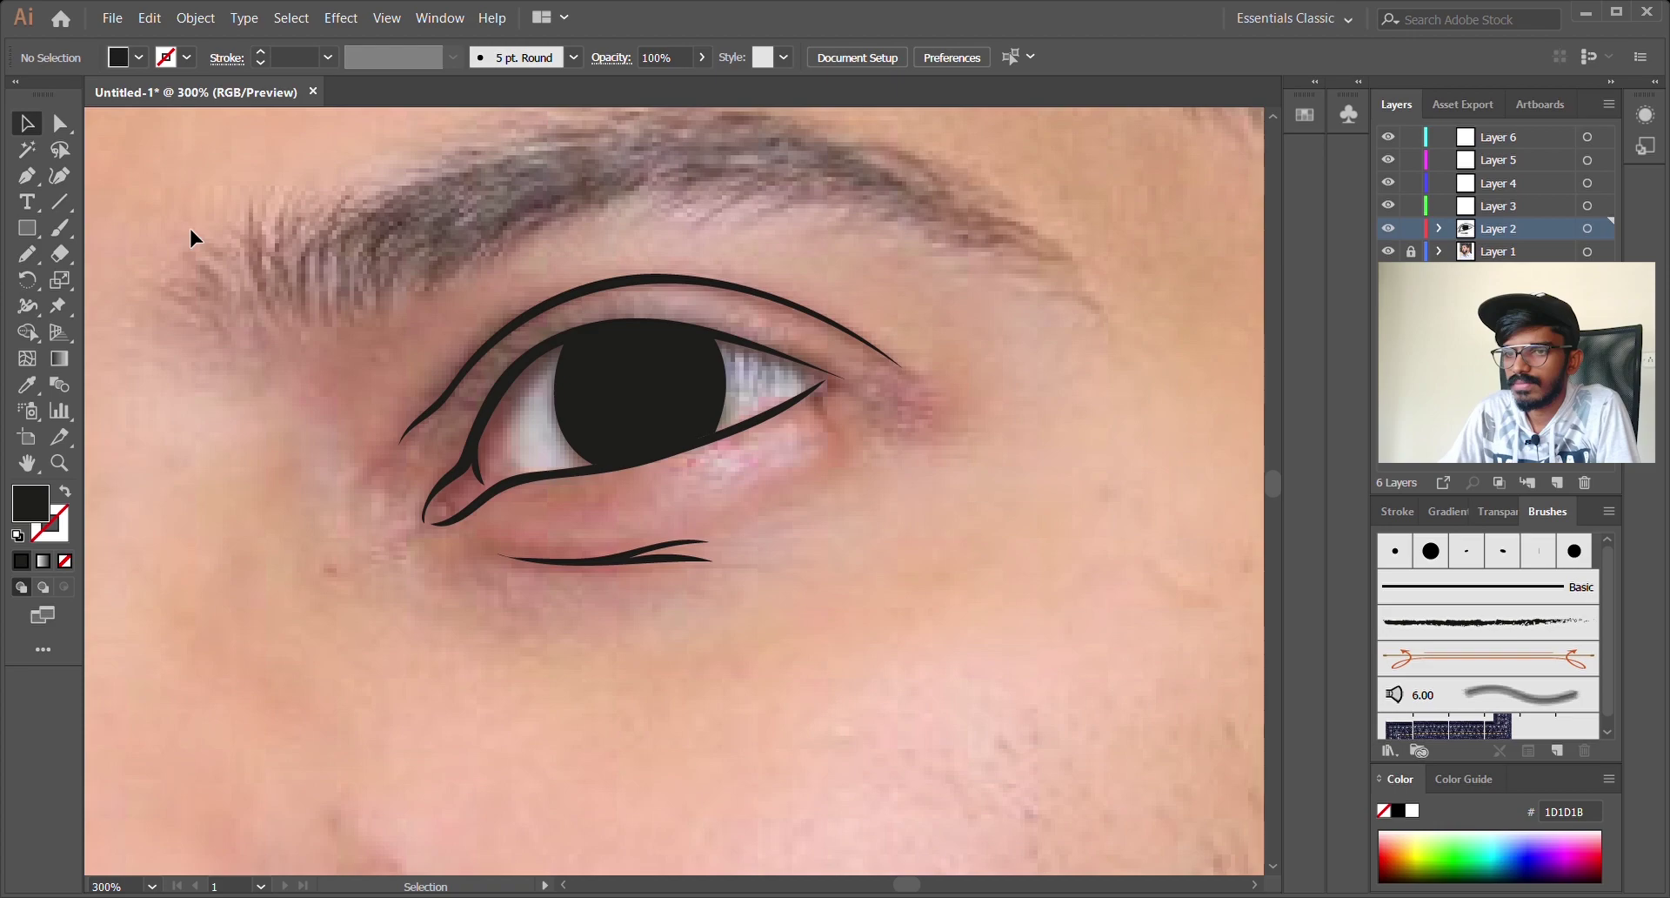
Step: Trace the other eye's lid lines and outer lashes with the Pencil, fill them with #1D1D1B, and deselect
scroll(197, 226, down, 2)
drag(321, 495, 725, 592)
scroll(405, 590, up, 3)
click(27, 254)
mouse_move(665, 445)
mouse_down()
mouse_move(252, 557)
mouse_move(381, 407)
mouse_move(665, 443)
mouse_move(461, 546)
mouse_move(656, 494)
mouse_up()
click(21, 560)
click(20, 561)
click(27, 123)
click(238, 327)
Step: Outline the other eye's iris between its lids with the Pen tool, fill it with #1D1D1B, and deselect it
key(p)
click(409, 533)
drag(384, 410, 397, 391)
click(579, 399)
drag(579, 456, 575, 464)
click(557, 490)
click(501, 506)
click(408, 534)
click(27, 124)
click(241, 351)
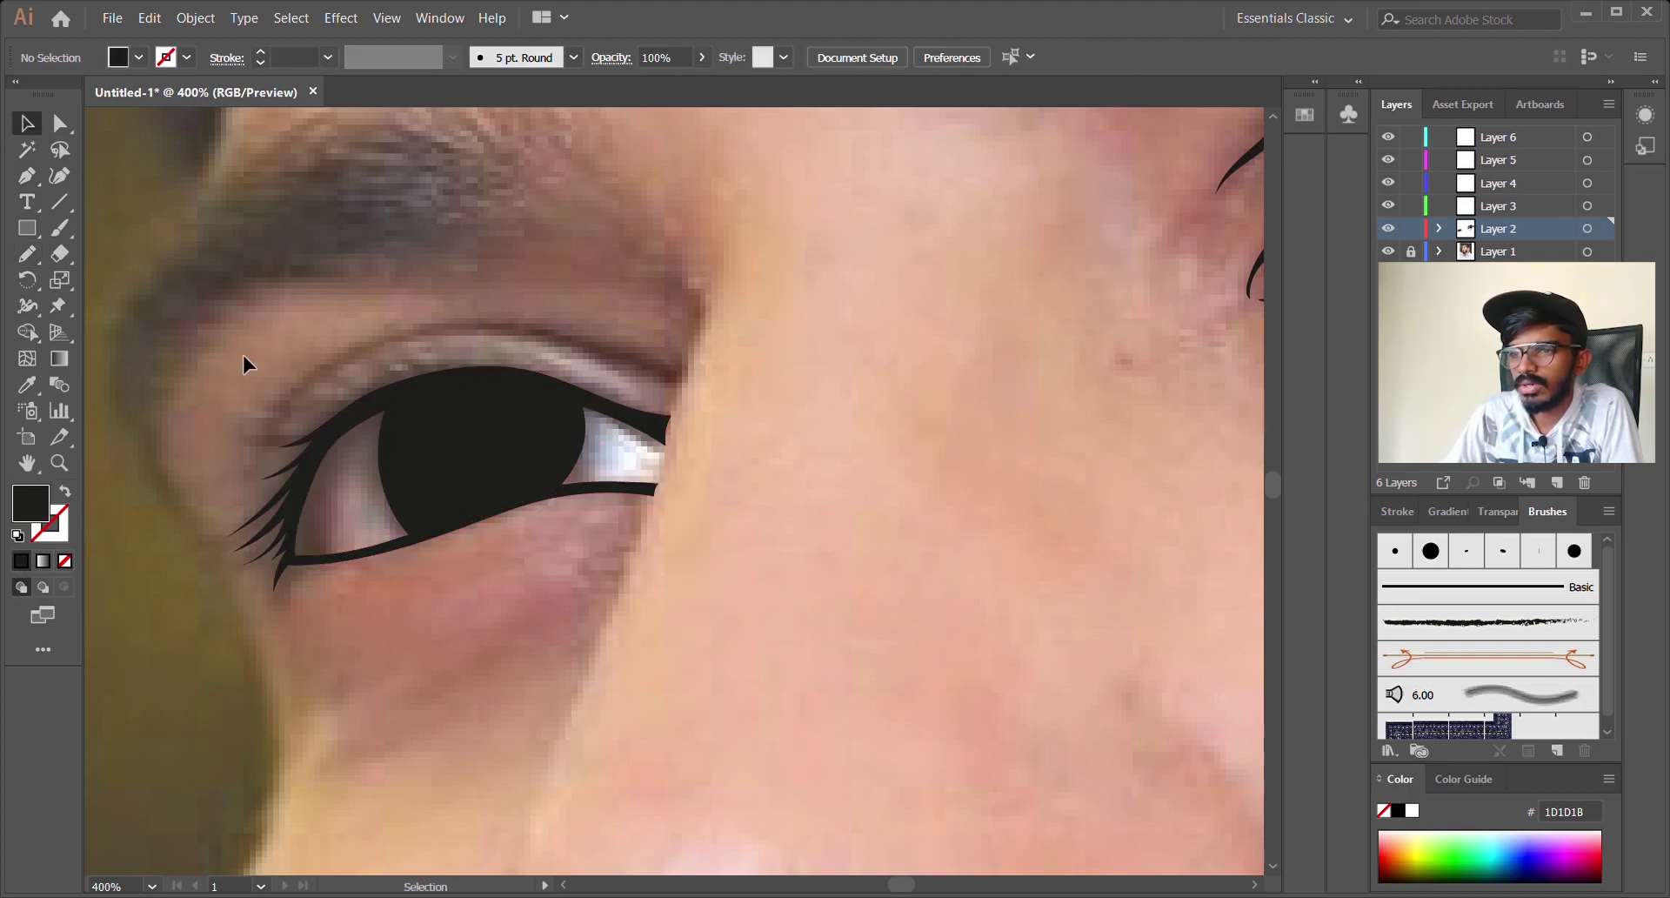
Step: Draw a tapered crease above the other eye's upper lid with the Pencil, fill it with #1D1D1B, and deselect it
scroll(374, 609, down, 1)
drag(374, 612, 484, 602)
key(n)
mouse_move(709, 430)
mouse_down()
mouse_move(393, 484)
mouse_move(435, 443)
mouse_move(708, 433)
mouse_up()
key(v)
click(332, 716)
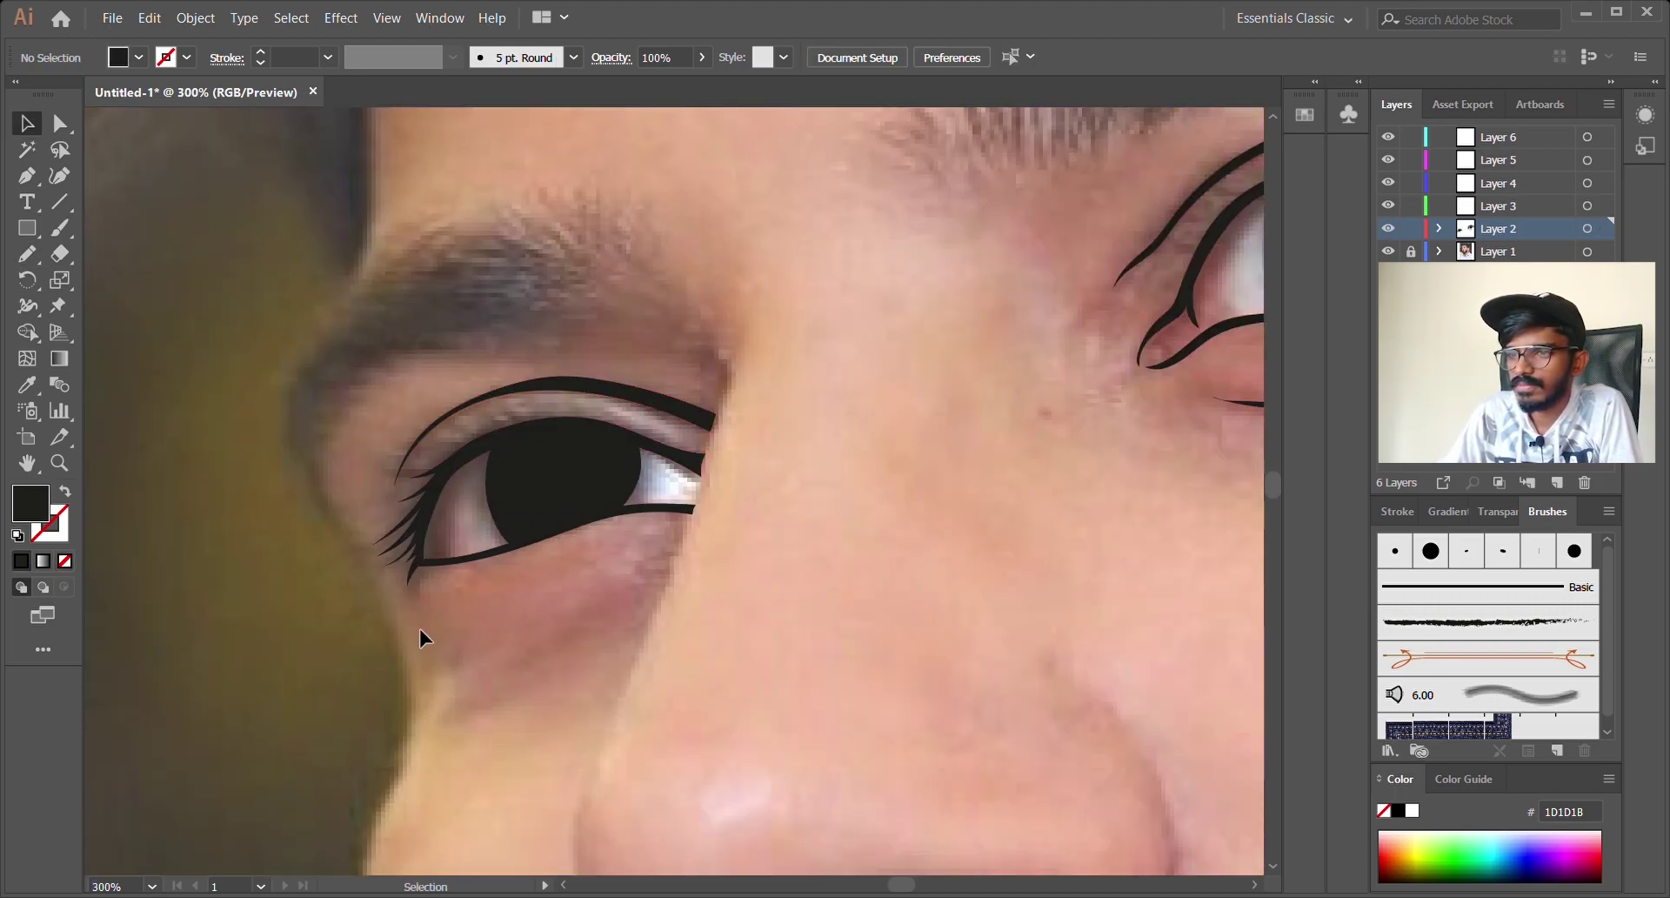
Step: Trace the eyebrow above that eye as a closed Pencil shape with jagged hair edges, fill it with #1D1D1B, and deselect it
key(n)
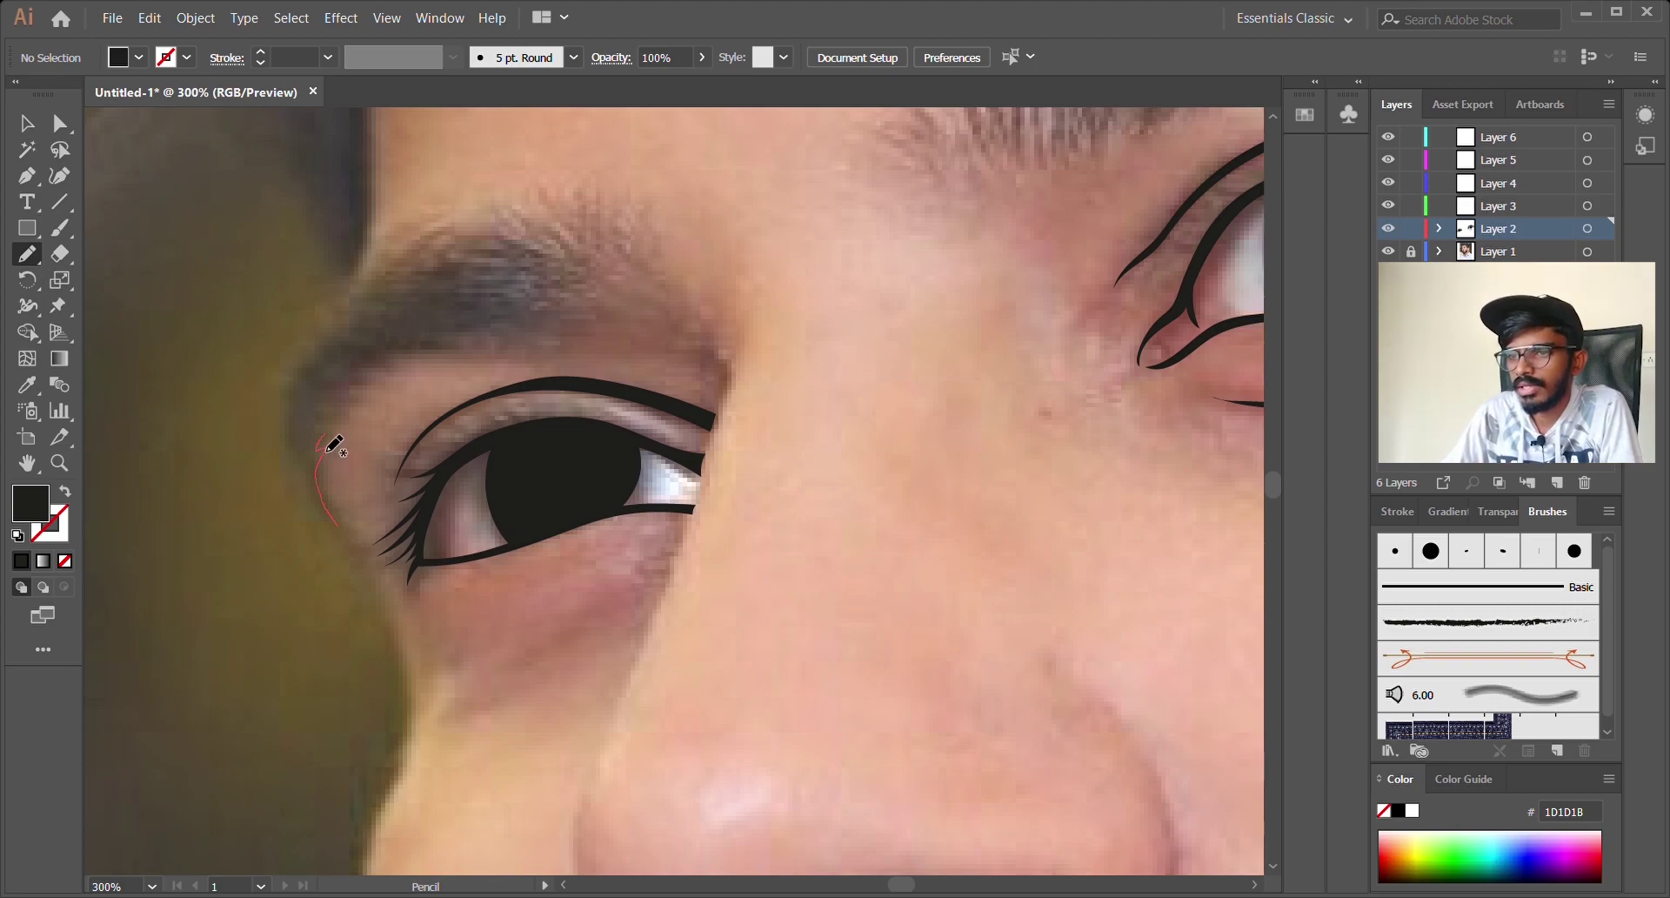
drag(365, 386, 440, 352)
mouse_move(534, 344)
mouse_down()
mouse_move(630, 331)
mouse_move(609, 310)
mouse_move(644, 321)
mouse_move(613, 256)
mouse_up()
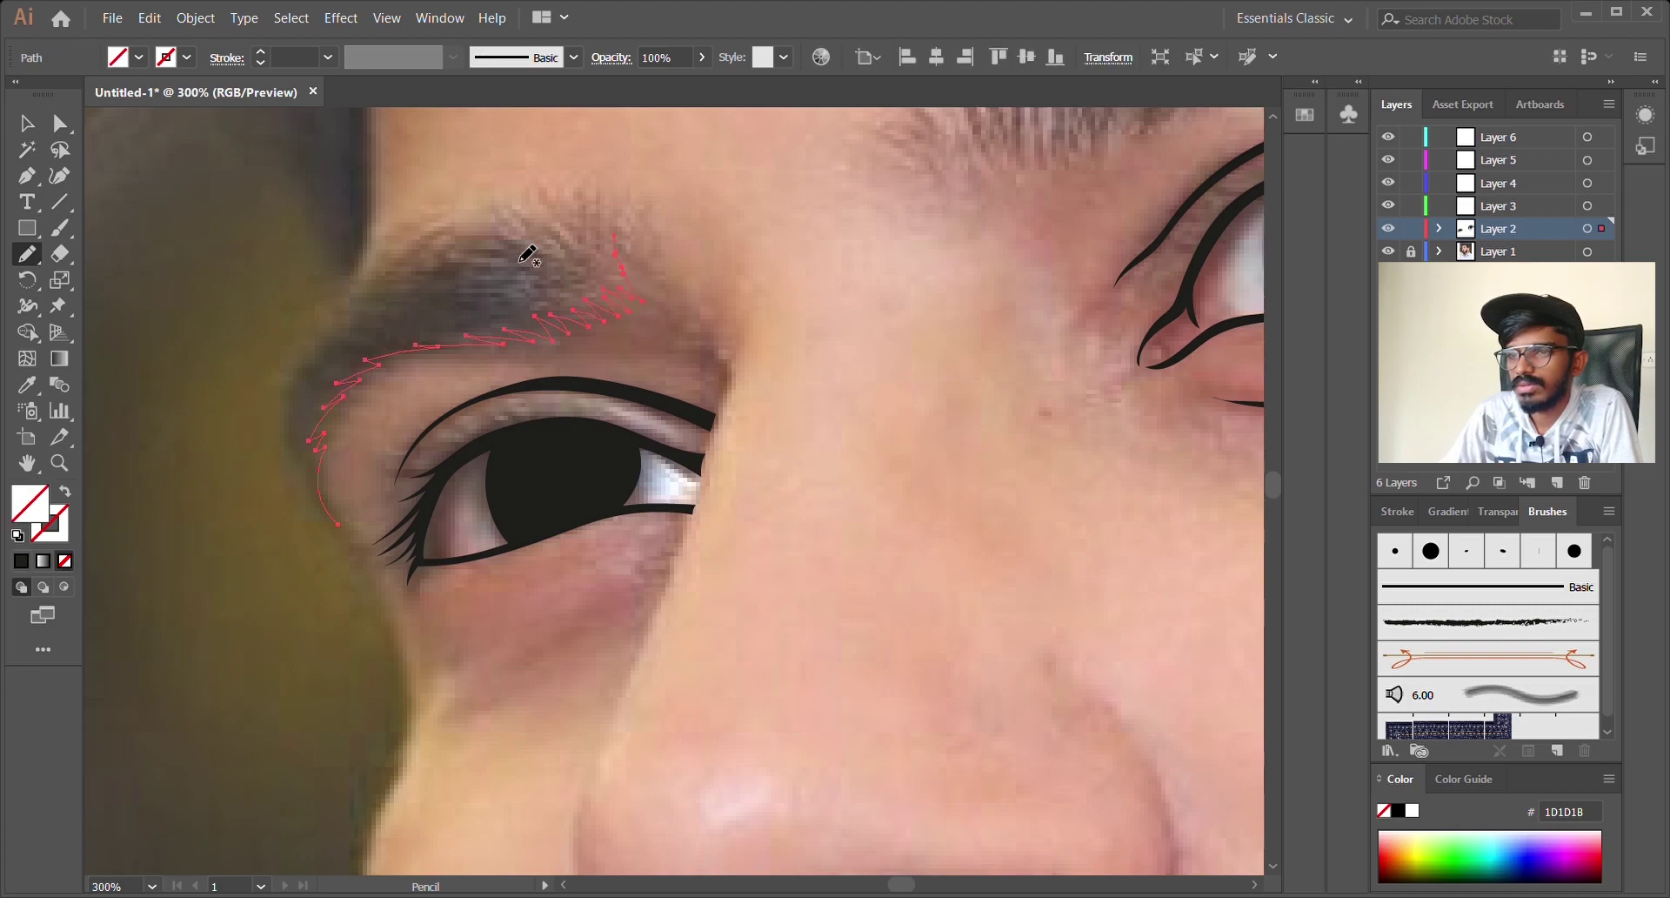
drag(300, 445, 327, 351)
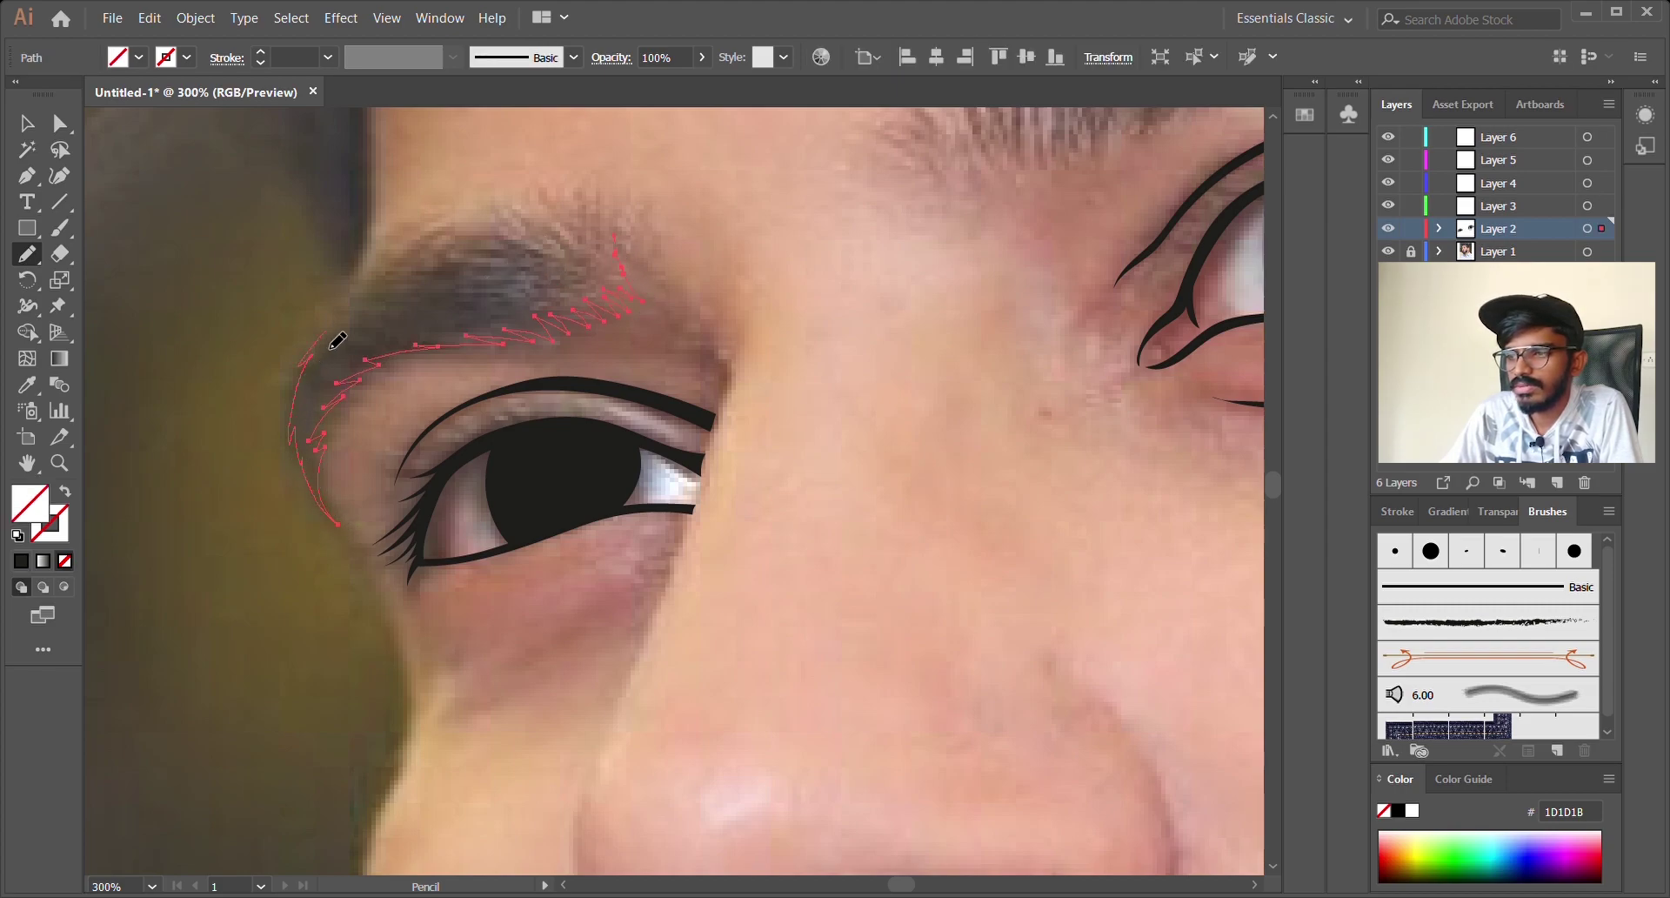
drag(450, 265, 488, 258)
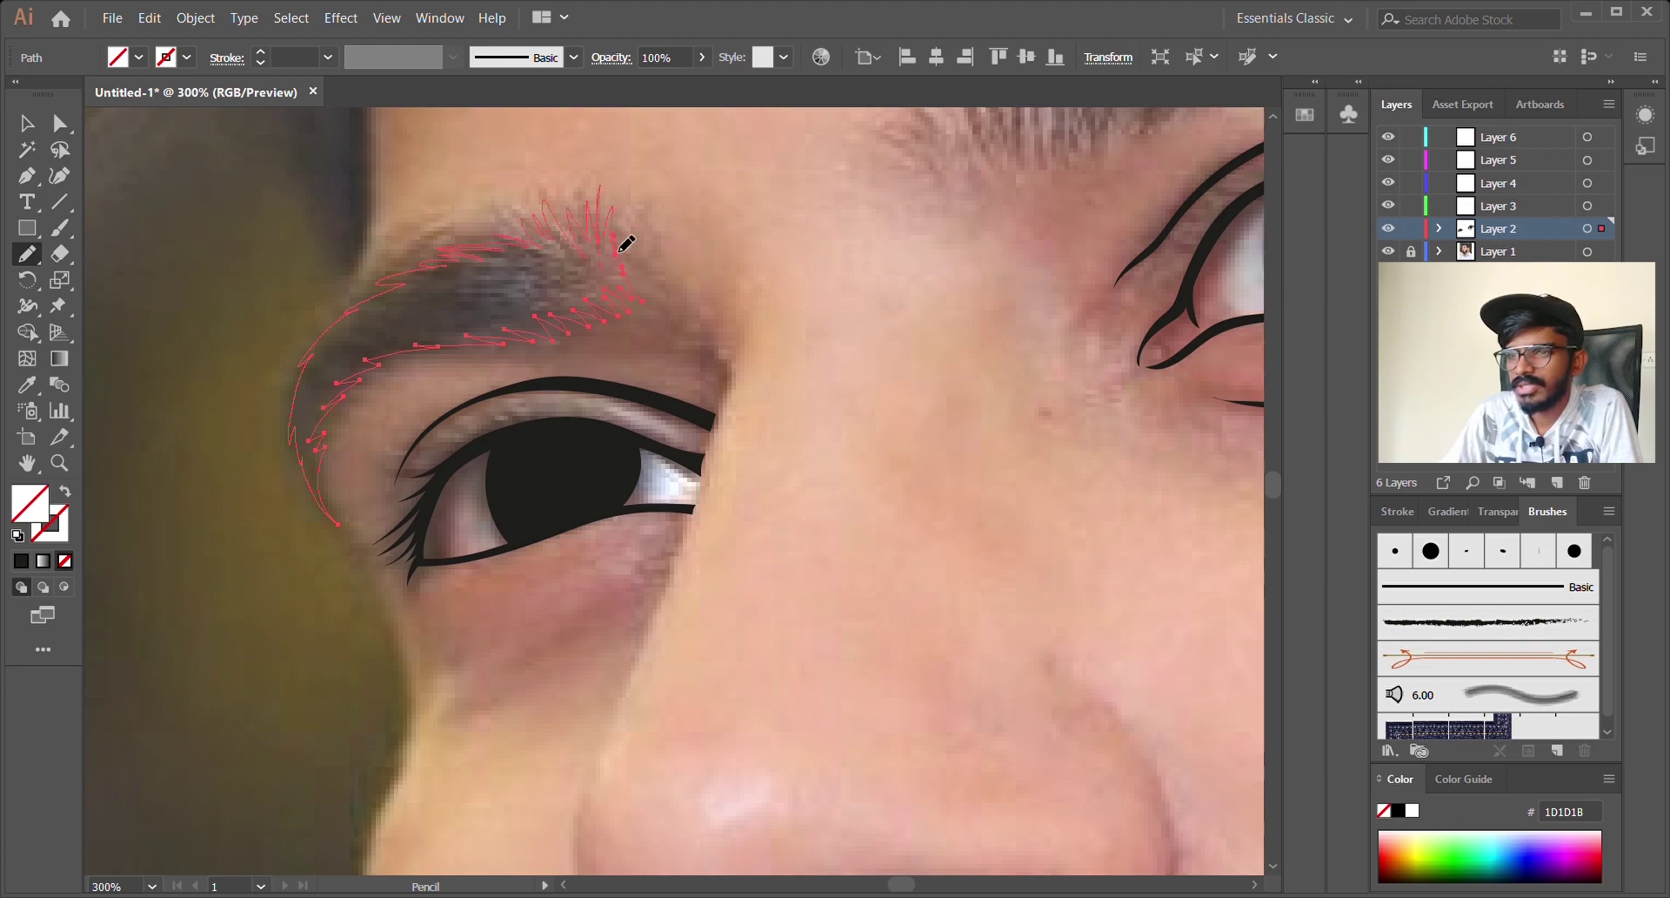
click(21, 561)
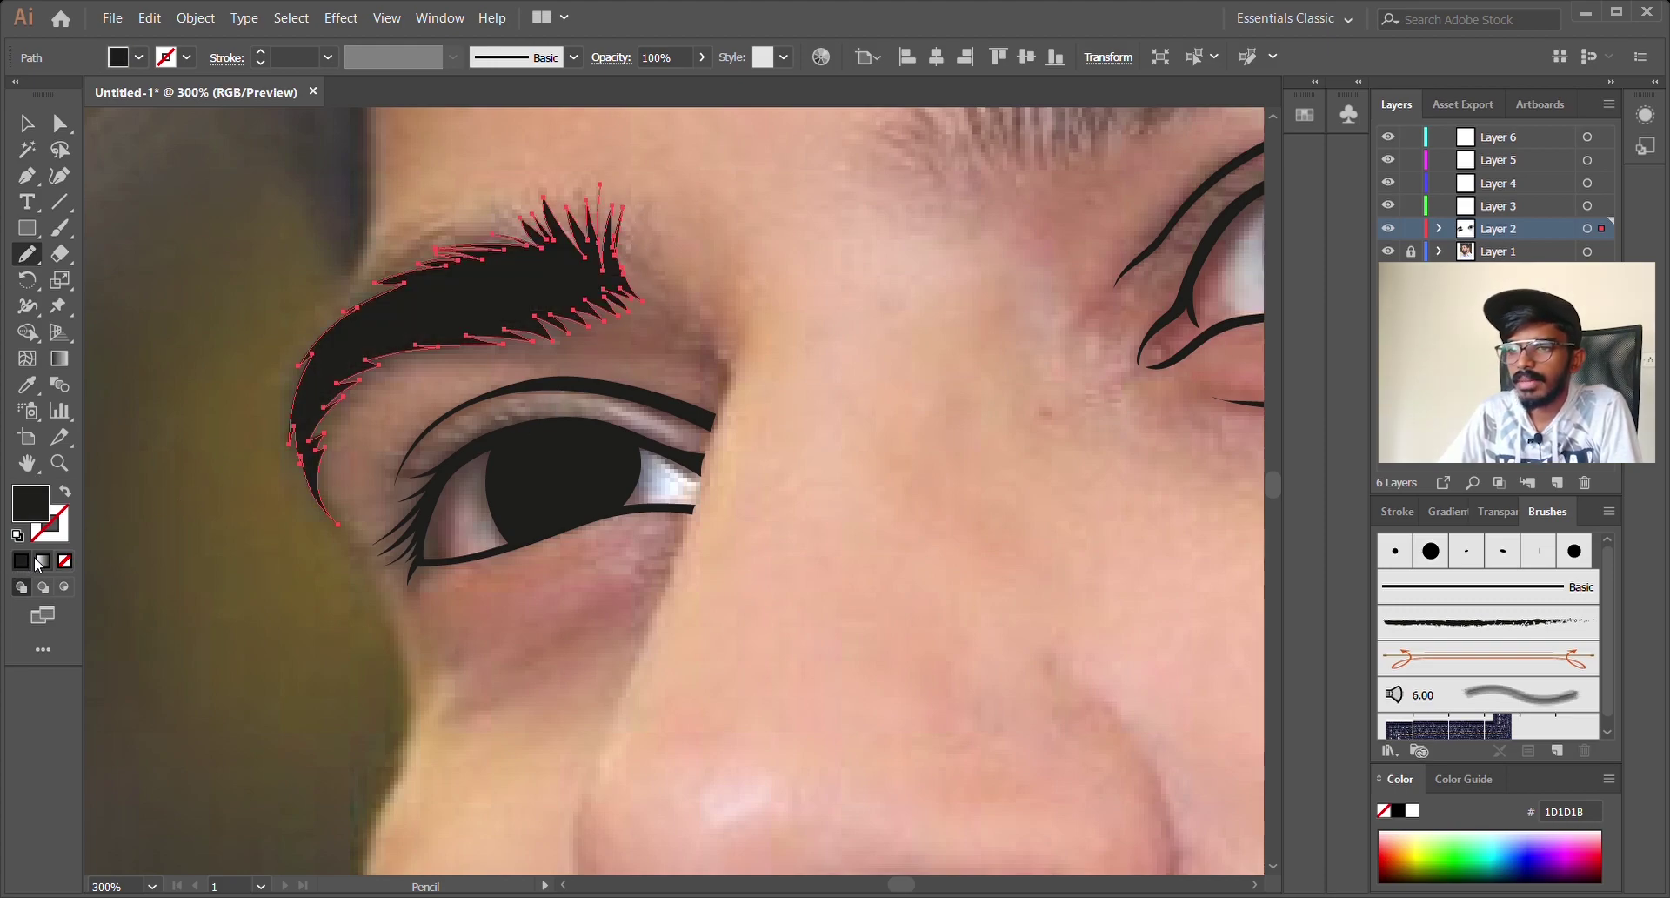
key(v)
click(169, 242)
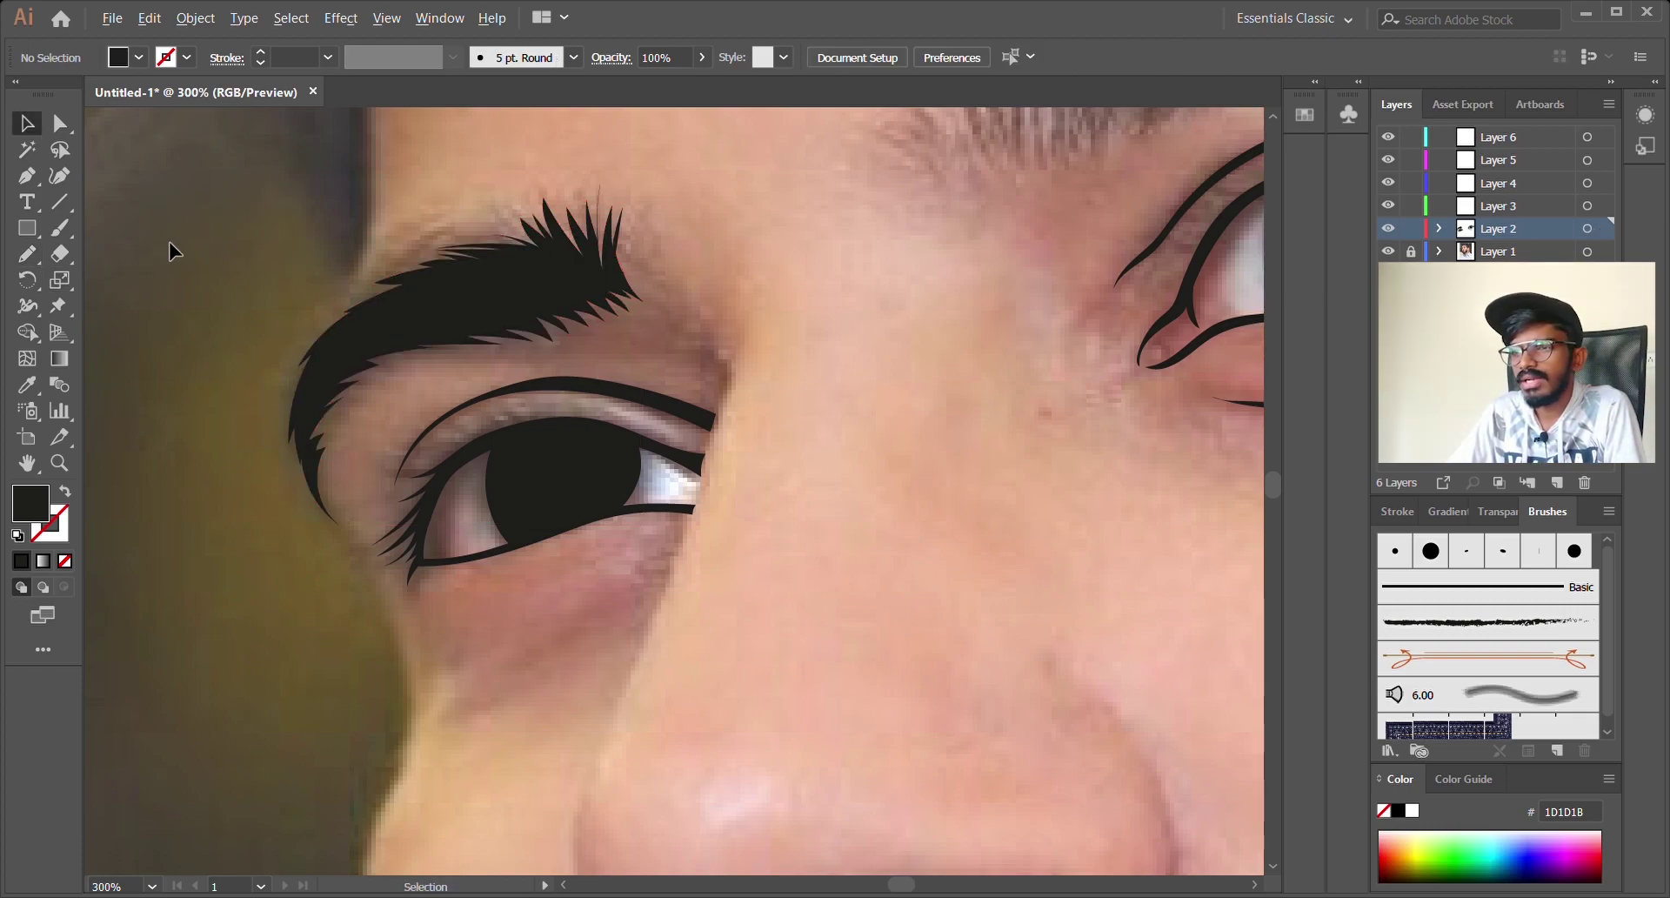
Step: Trace the eyebrow above the first eye with jagged hair edges, fill it with #1D1D1B, and deselect it
scroll(169, 241, down, 2)
scroll(493, 457, up, 1)
alt+scroll(966, 283, up, 1)
scroll(850, 429, up, 1)
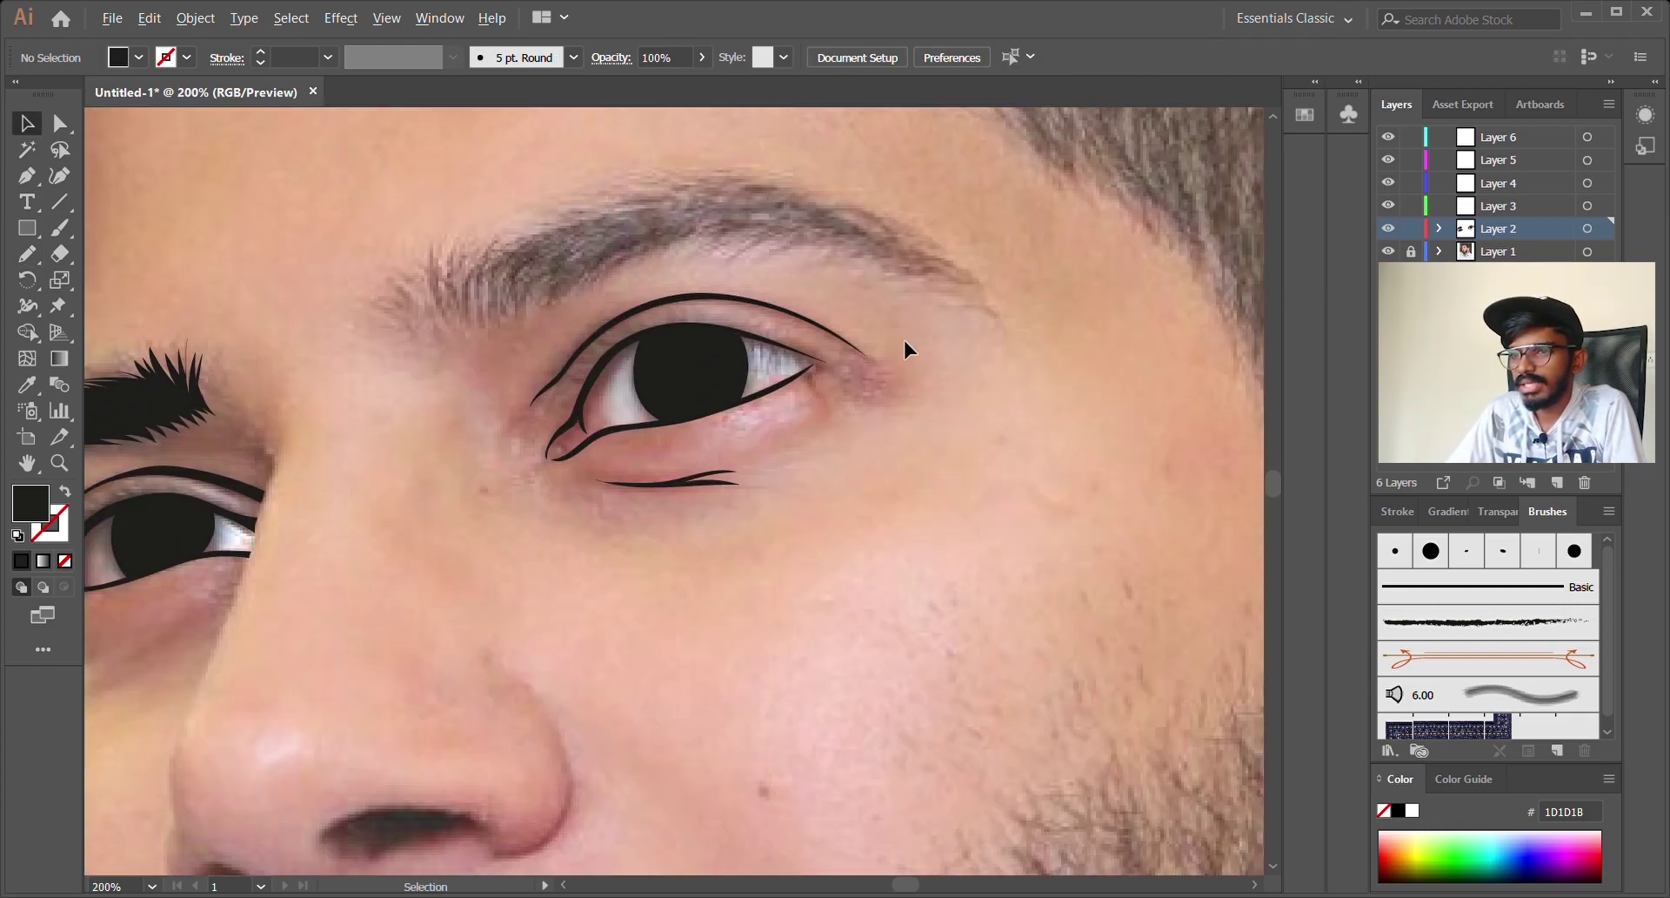
alt+scroll(905, 351, up, 1)
scroll(908, 385, up, 1)
drag(912, 398, 1016, 438)
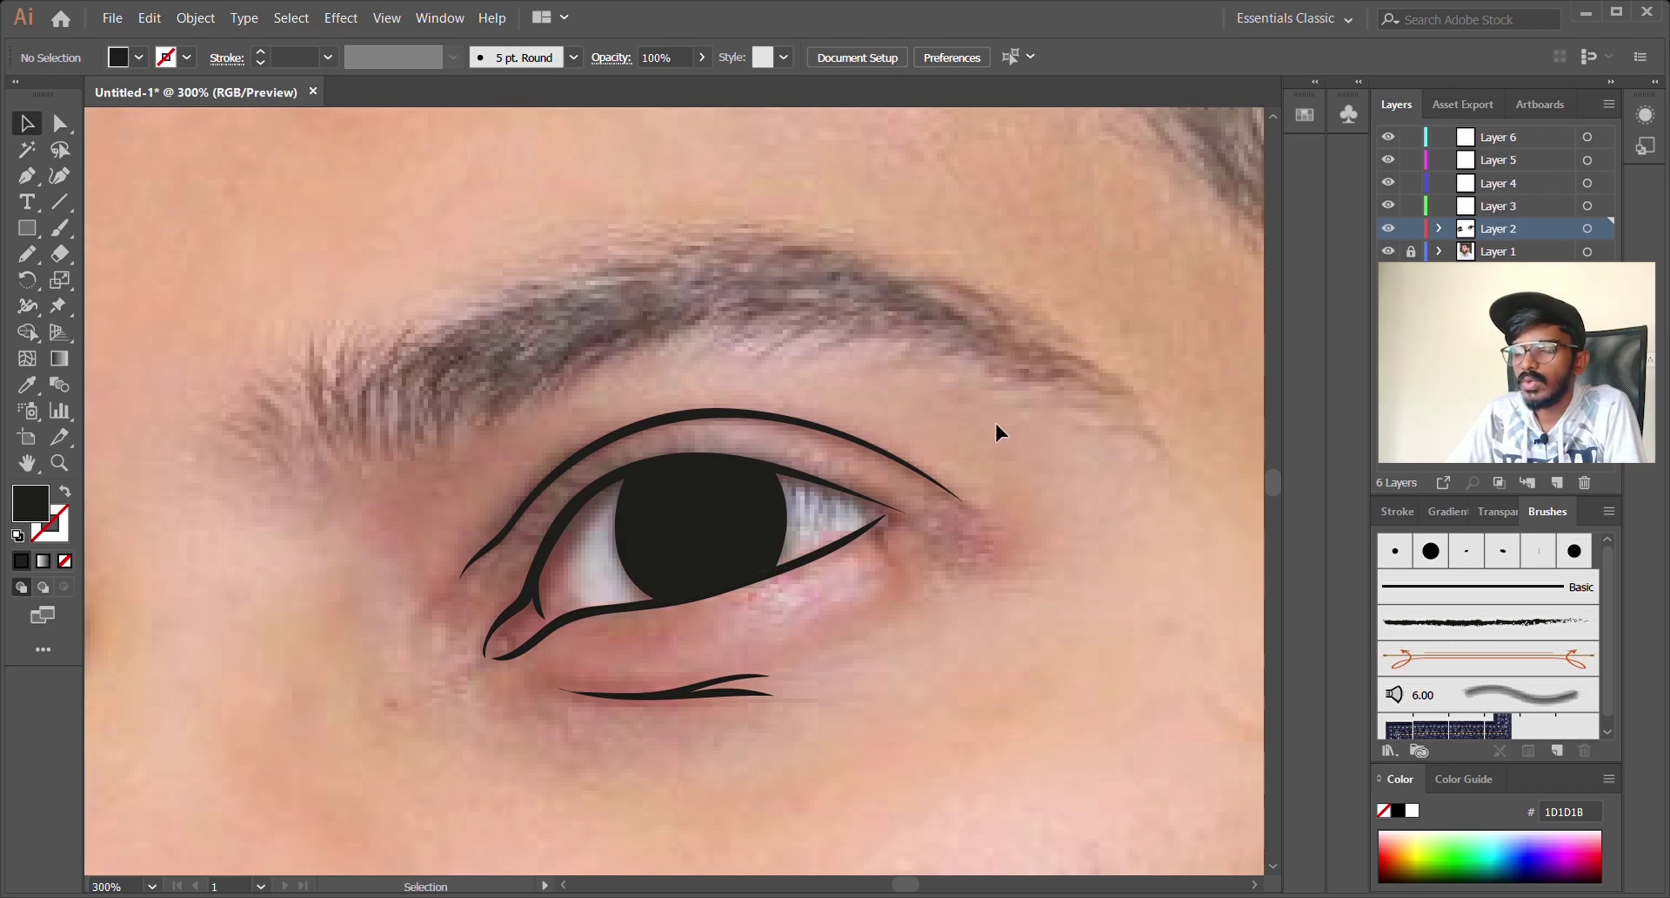
click(27, 254)
mouse_move(348, 448)
mouse_down()
mouse_move(675, 354)
mouse_move(1172, 457)
mouse_up()
mouse_move(358, 501)
mouse_down()
mouse_move(646, 275)
mouse_move(1071, 372)
mouse_move(1171, 456)
mouse_up()
click(19, 560)
key(ctrl+shift+a)
Step: Add jagged hair shapes to the same eyebrow's upper edge and inner end, fill them with #1D1D1B, and deselect
mouse_move(918, 309)
mouse_down()
mouse_move(983, 318)
mouse_move(922, 285)
mouse_up()
mouse_move(304, 374)
mouse_down()
mouse_move(234, 453)
mouse_move(327, 430)
mouse_move(304, 432)
mouse_move(387, 448)
mouse_up()
click(21, 561)
key(ctrl+shift+a)
key(v)
scroll(265, 493, down, 2)
key(ctrl+z)
key(ctrl+z)
scroll(384, 478, up, 2)
key(n)
key(ctrl+z)
key(ctrl+shift+z)
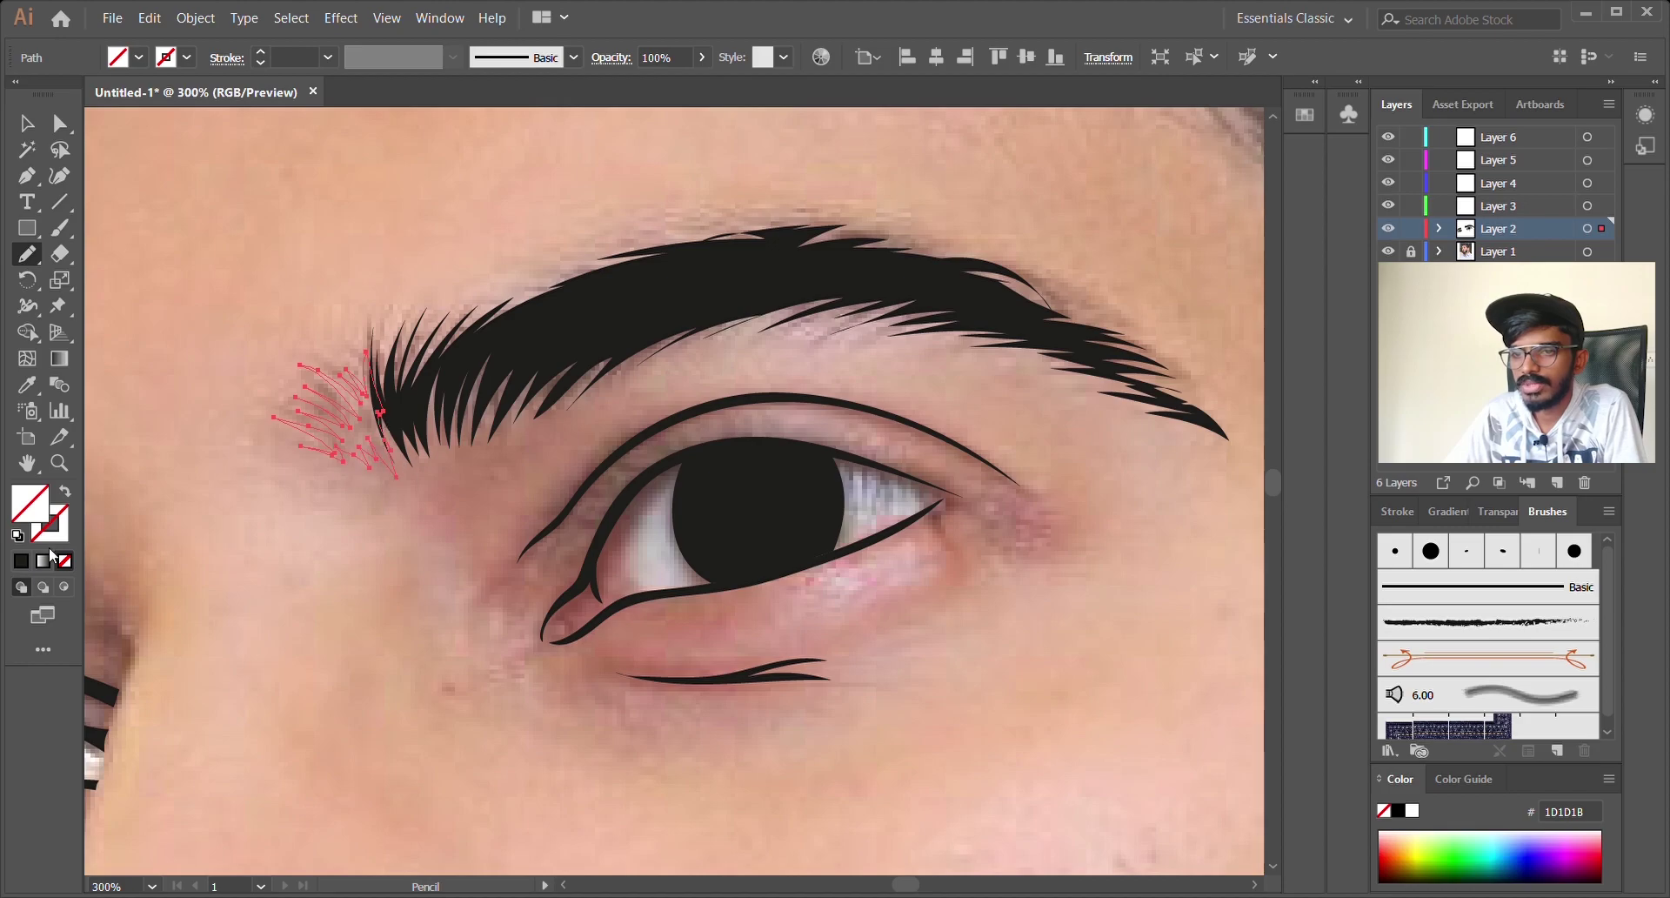
click(21, 560)
key(ctrl+shift+a)
key(v)
Step: Start the top hair's outline with the Pencil, tracing short hair spikes along the forehead hairline and the side parting
key(ctrl+1)
scroll(353, 423, up, 5)
scroll(522, 426, left, 4)
key(ctrl+plus)
key(n)
mouse_move(230, 700)
mouse_down()
mouse_move(236, 480)
mouse_move(268, 385)
mouse_move(340, 311)
mouse_move(438, 272)
mouse_move(581, 268)
mouse_move(545, 252)
mouse_move(641, 267)
mouse_move(620, 237)
mouse_move(687, 279)
mouse_move(658, 254)
mouse_move(697, 273)
mouse_move(669, 254)
mouse_move(787, 282)
mouse_move(742, 256)
mouse_move(821, 284)
mouse_move(780, 263)
mouse_move(938, 283)
mouse_move(882, 251)
mouse_move(953, 277)
mouse_move(921, 263)
mouse_move(966, 268)
mouse_move(942, 256)
mouse_move(975, 260)
mouse_move(959, 242)
mouse_move(1003, 249)
mouse_move(980, 233)
mouse_move(986, 214)
mouse_move(1017, 229)
mouse_move(1118, 204)
mouse_up()
drag(1068, 332, 673, 476)
mouse_move(767, 328)
mouse_down()
mouse_move(939, 275)
mouse_move(963, 300)
mouse_move(999, 247)
mouse_move(994, 183)
mouse_up()
mouse_move(794, 418)
mouse_down()
mouse_move(851, 642)
mouse_move(1079, 539)
mouse_up()
mouse_move(507, 450)
mouse_down()
mouse_move(846, 287)
mouse_move(831, 165)
mouse_up()
Step: Continue the hair outline from the far temple up around the curls and onto the top of the head
mouse_move(528, 762)
mouse_down()
mouse_move(471, 693)
mouse_move(474, 618)
mouse_move(425, 643)
mouse_move(415, 539)
mouse_move(312, 451)
mouse_move(277, 485)
mouse_up()
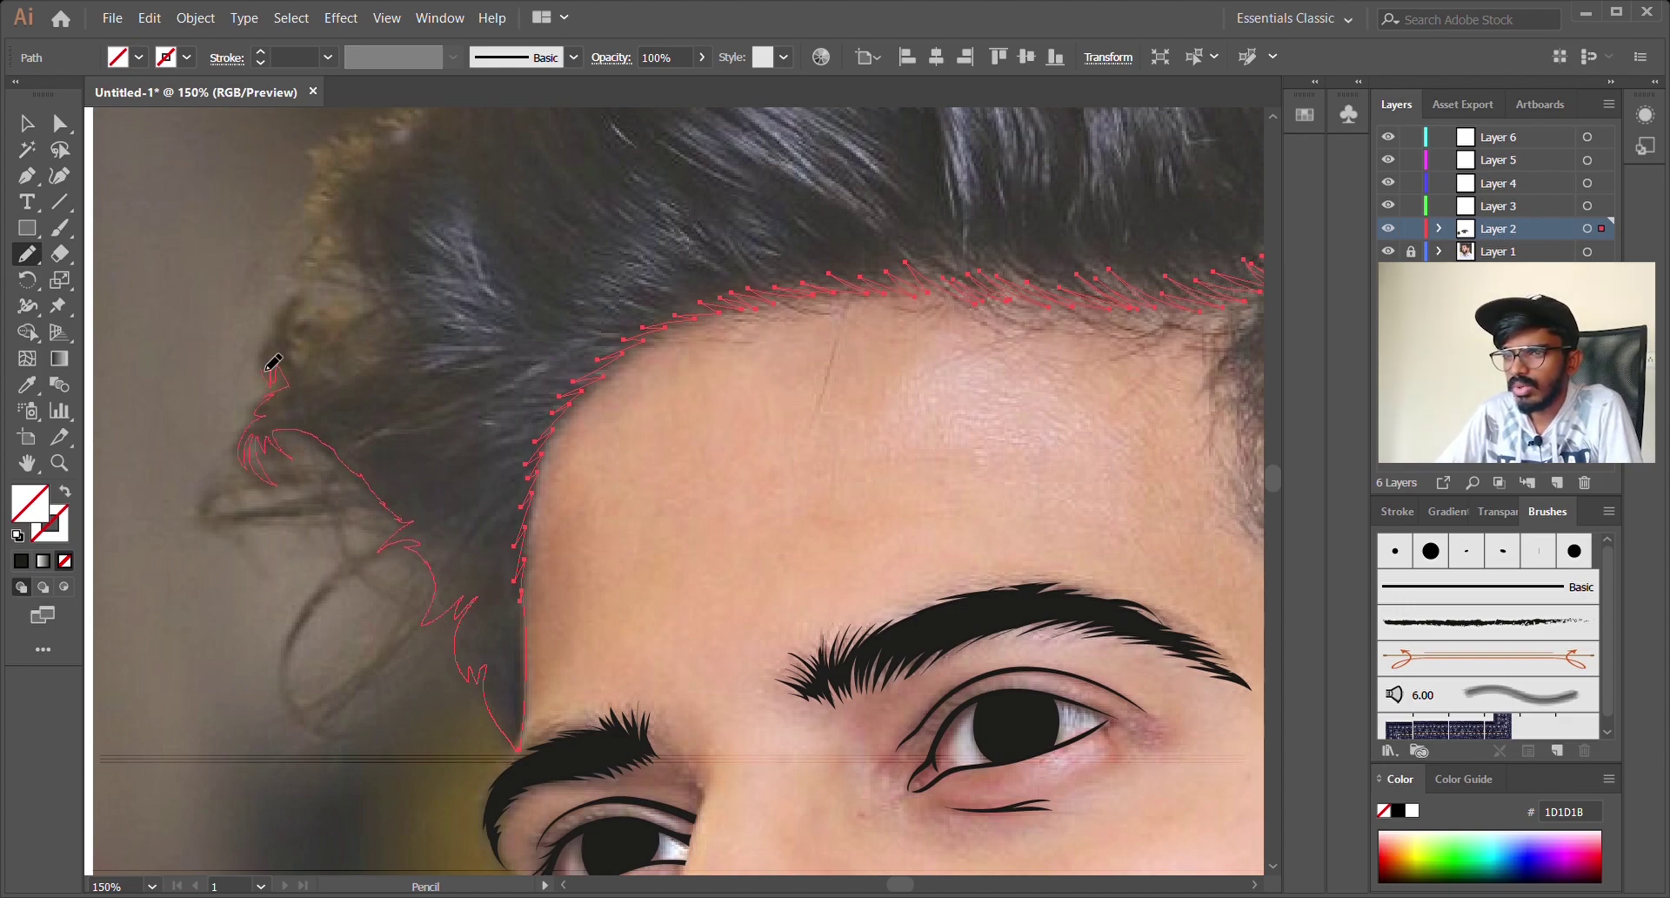
mouse_move(297, 344)
mouse_down()
mouse_move(355, 330)
mouse_move(337, 361)
mouse_move(381, 312)
mouse_move(308, 310)
mouse_move(327, 228)
mouse_up()
drag(462, 284, 472, 593)
mouse_move(336, 534)
mouse_down()
mouse_move(323, 481)
mouse_move(419, 440)
mouse_move(448, 405)
mouse_move(468, 346)
mouse_up()
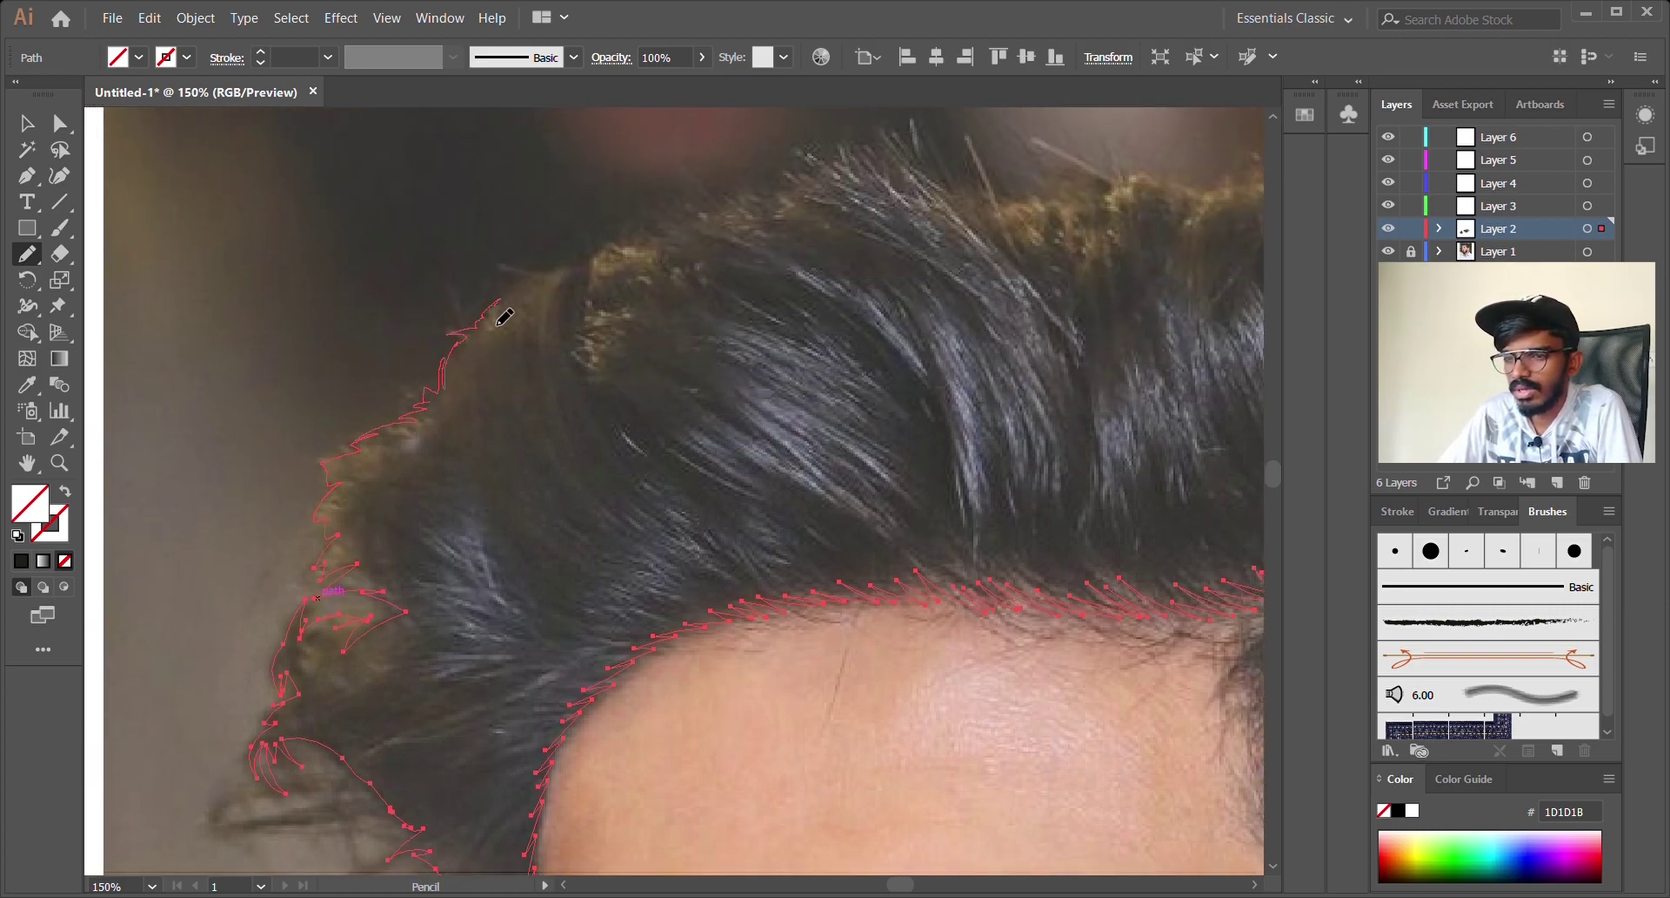
drag(644, 256, 679, 233)
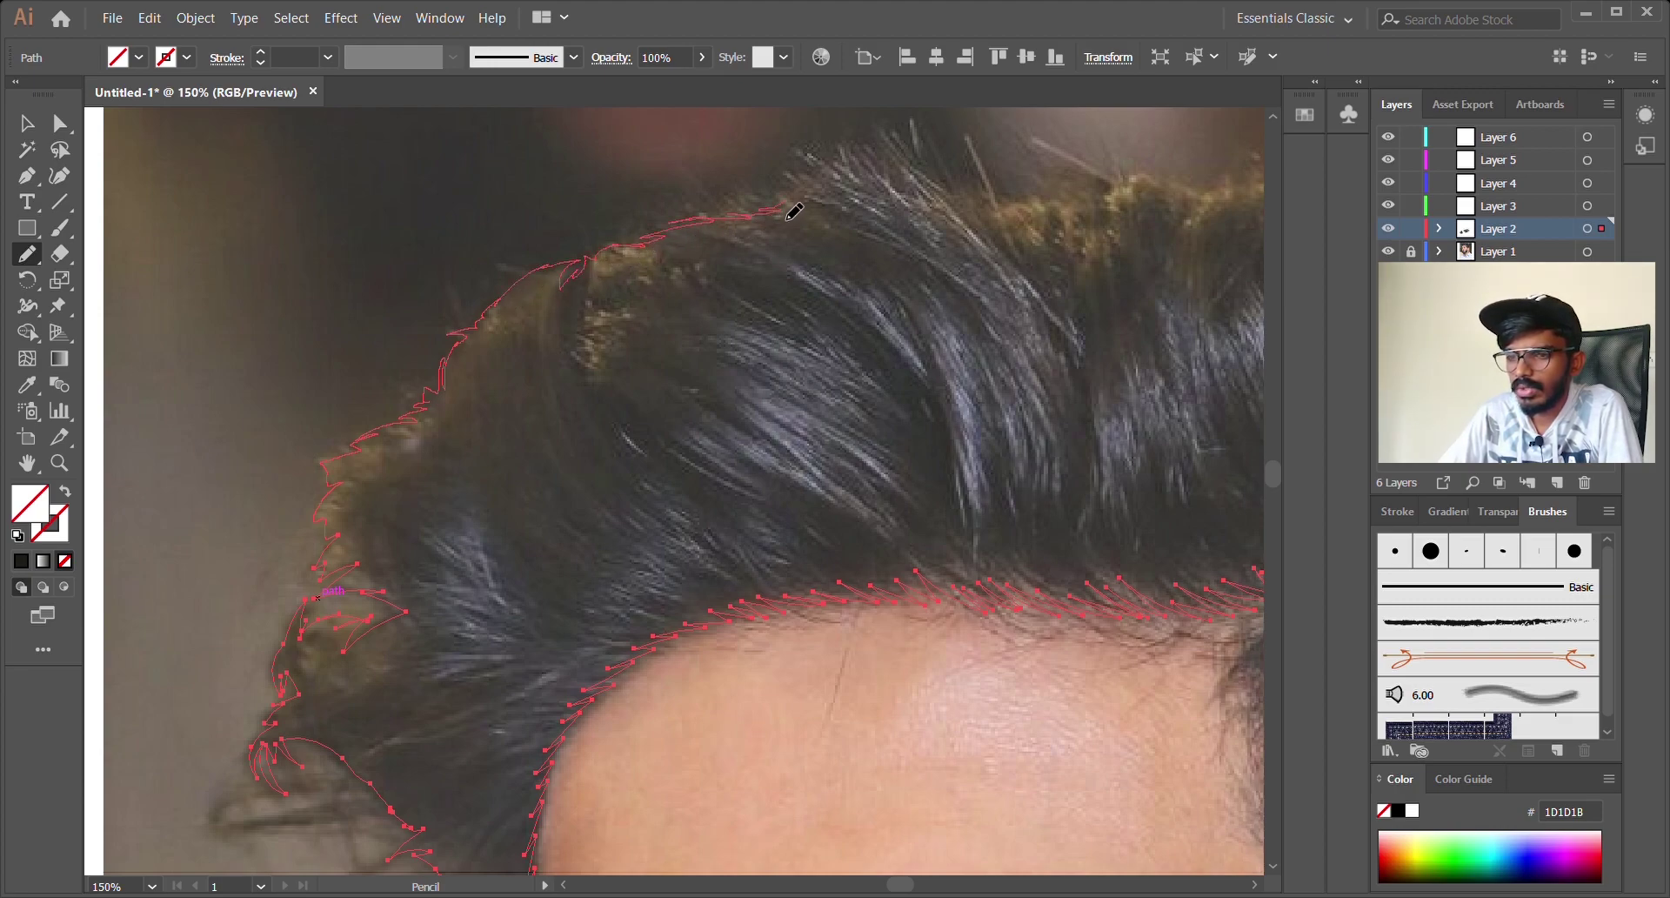
Step: Continue the hair outline across the top of the head and down the back to close it at the parting
drag(971, 194, 984, 195)
drag(994, 312, 575, 425)
drag(567, 308, 613, 310)
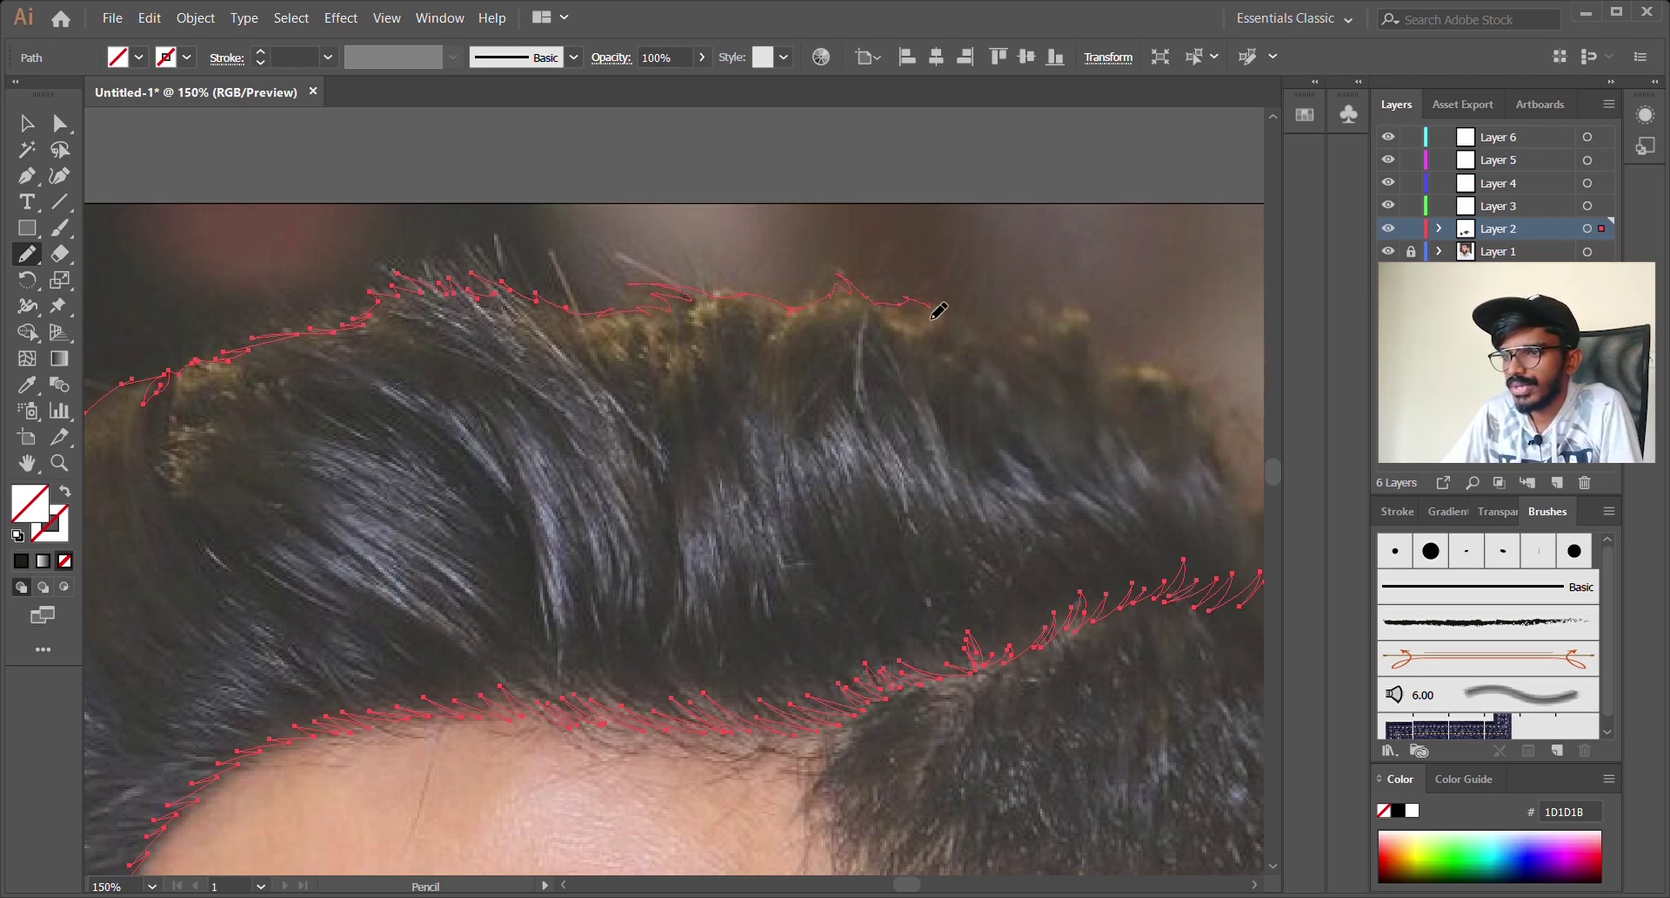
mouse_move(1039, 333)
mouse_down()
mouse_move(809, 409)
mouse_move(461, 468)
mouse_up()
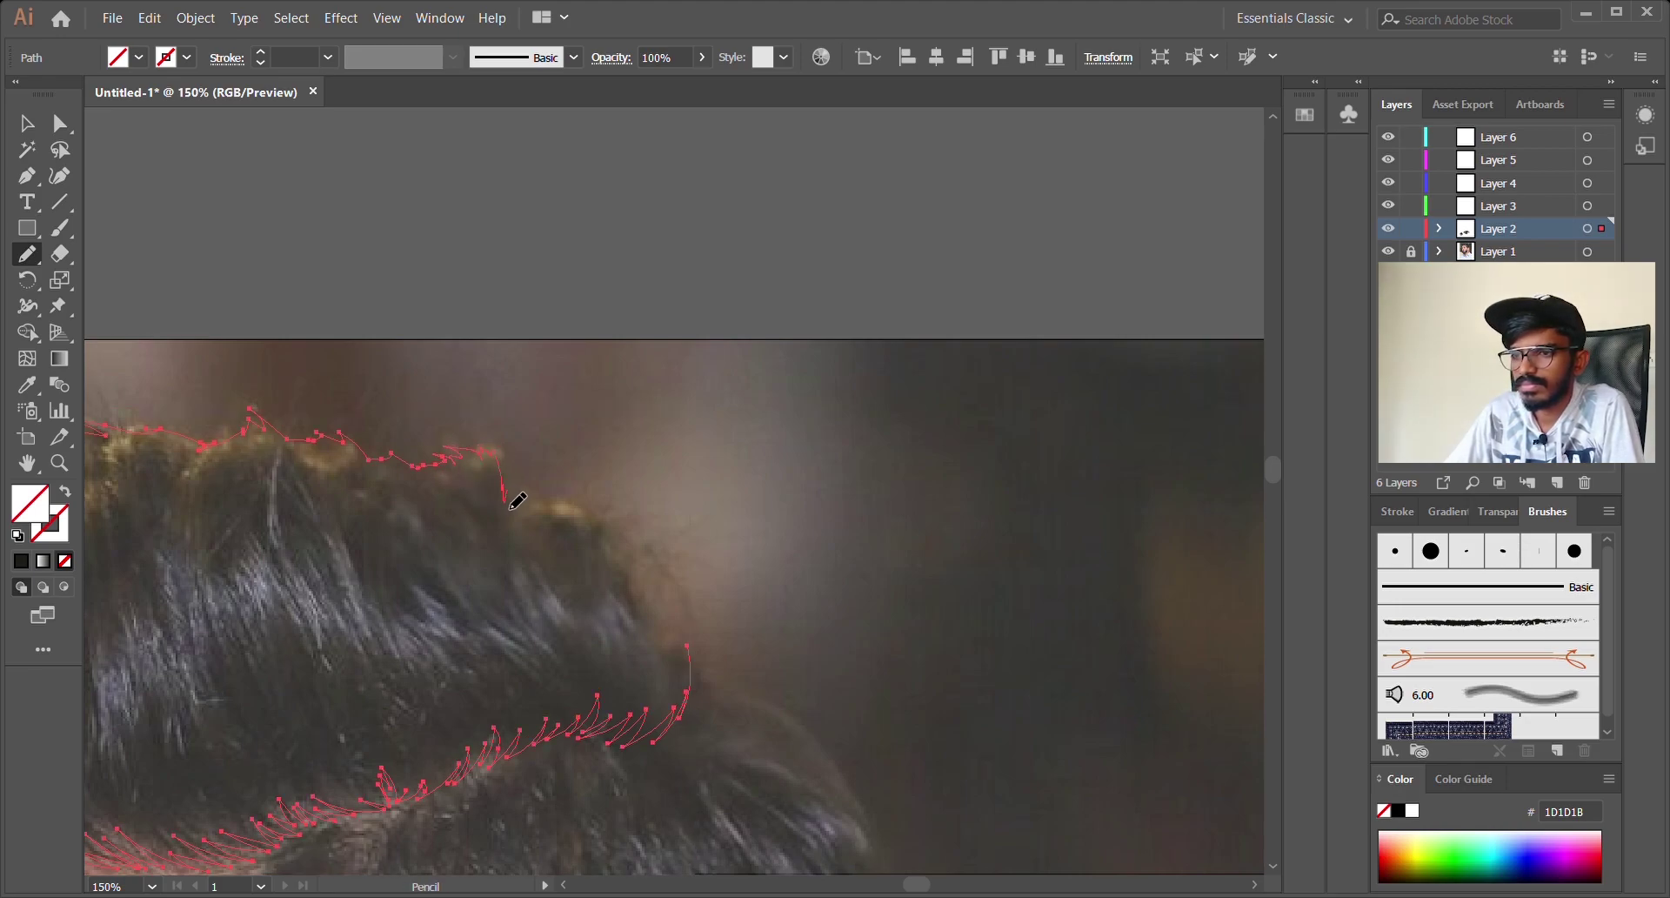
drag(612, 538, 618, 570)
drag(671, 631, 689, 647)
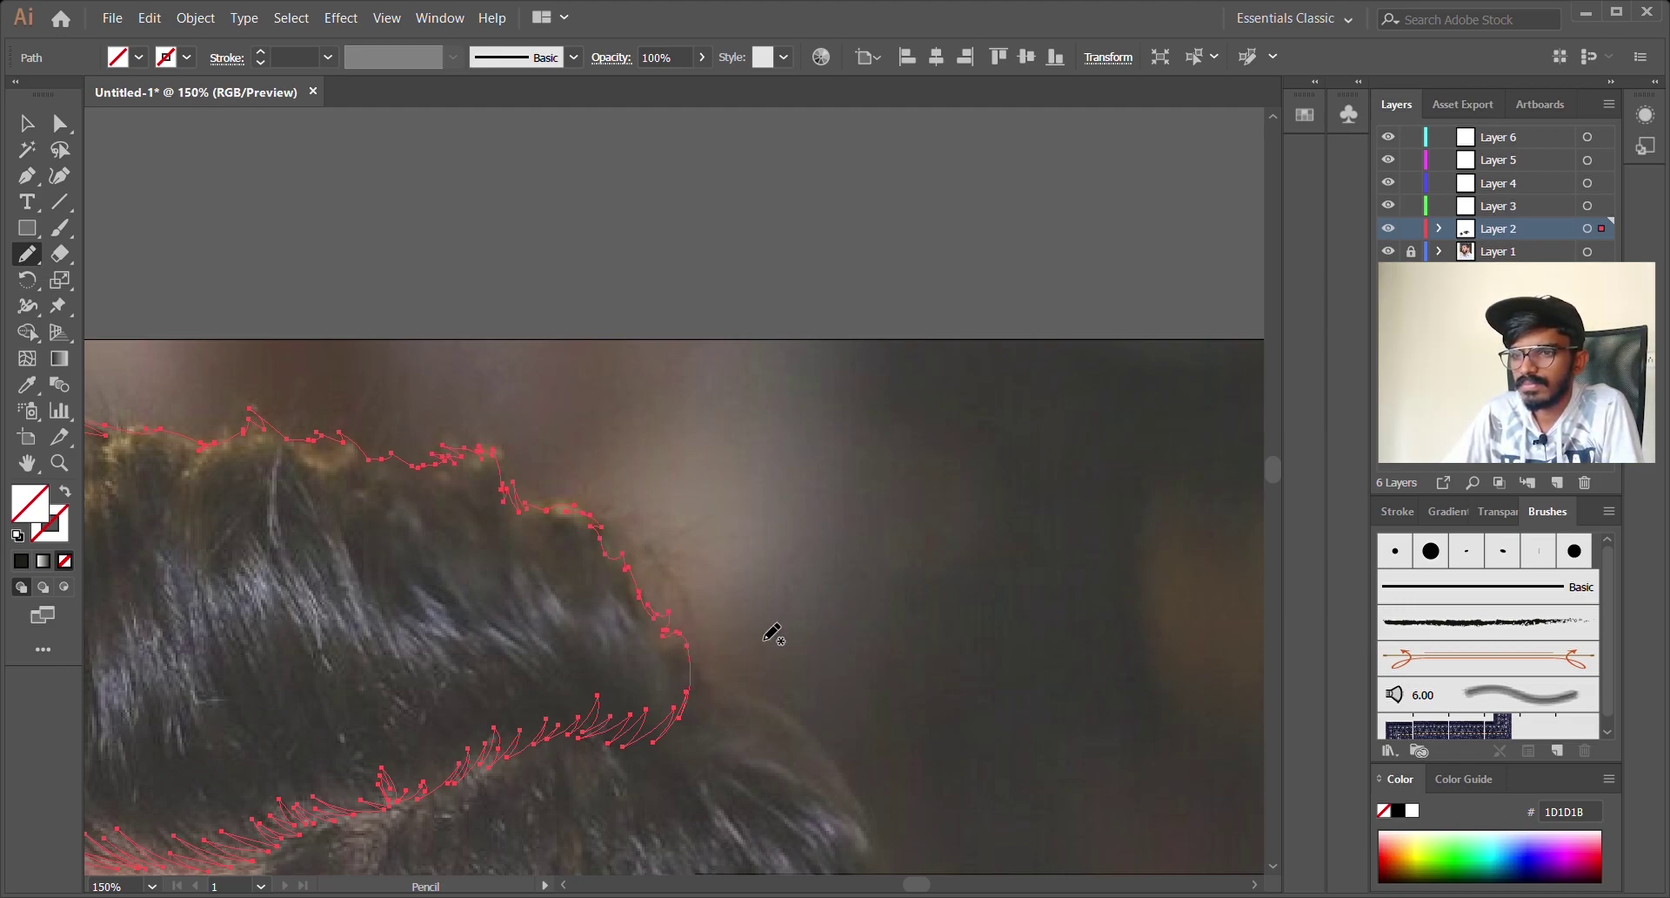
Step: Fill the closed top hair shape with #1D1D1B and deselect it
alt+scroll(403, 551, down, 2)
drag(426, 551, 763, 297)
key(comma)
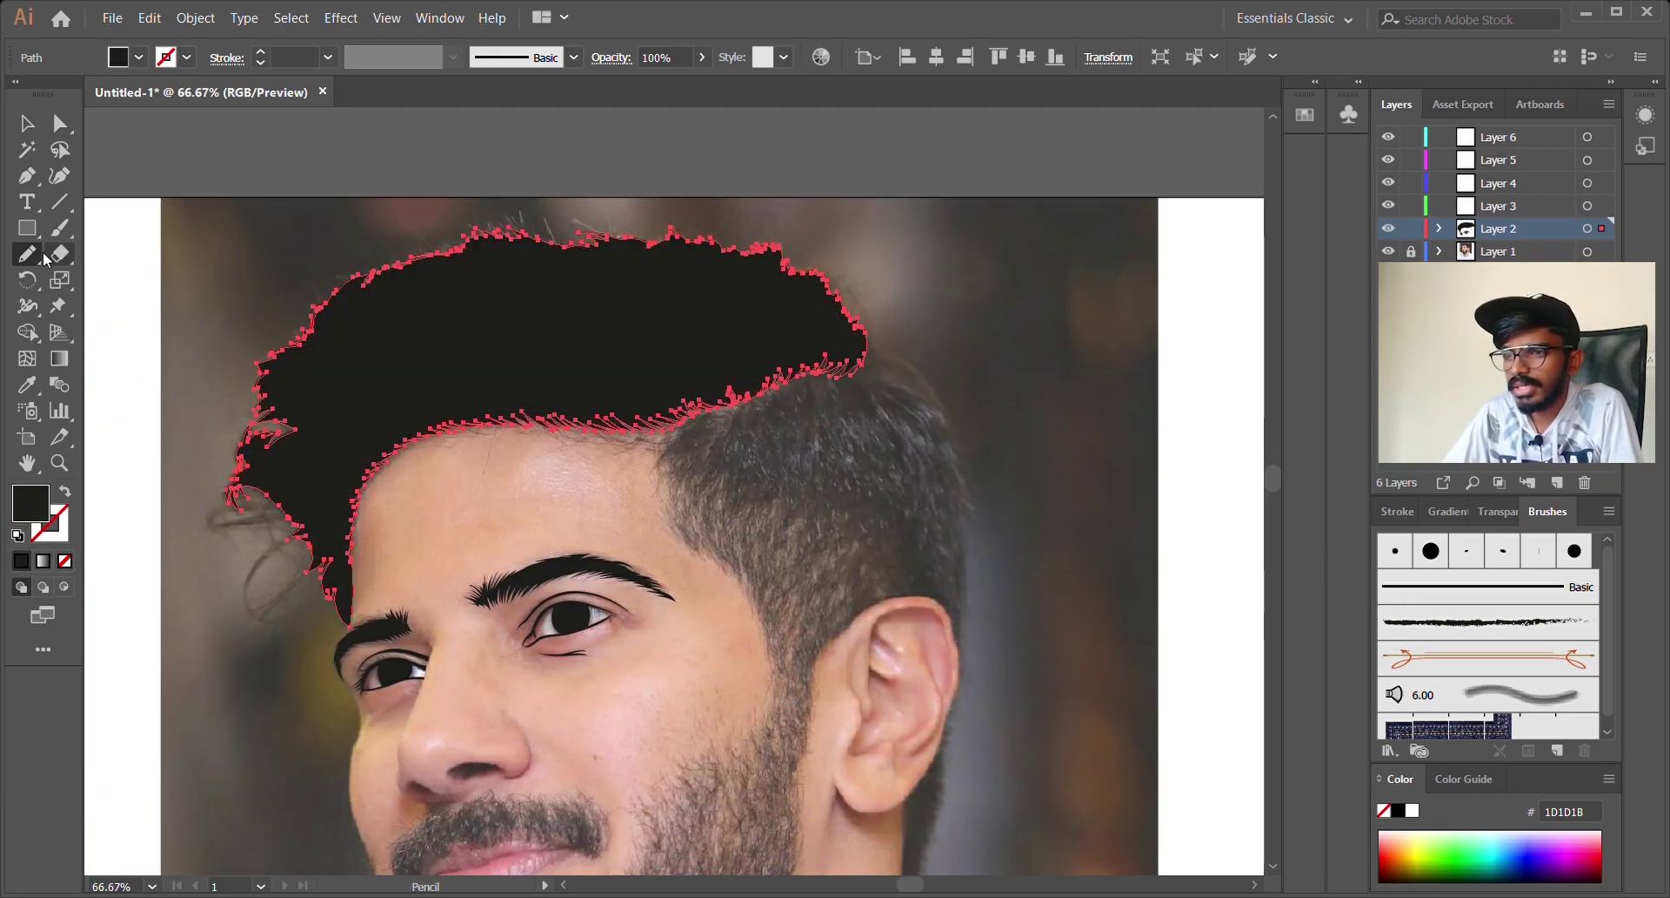
key(v)
click(654, 548)
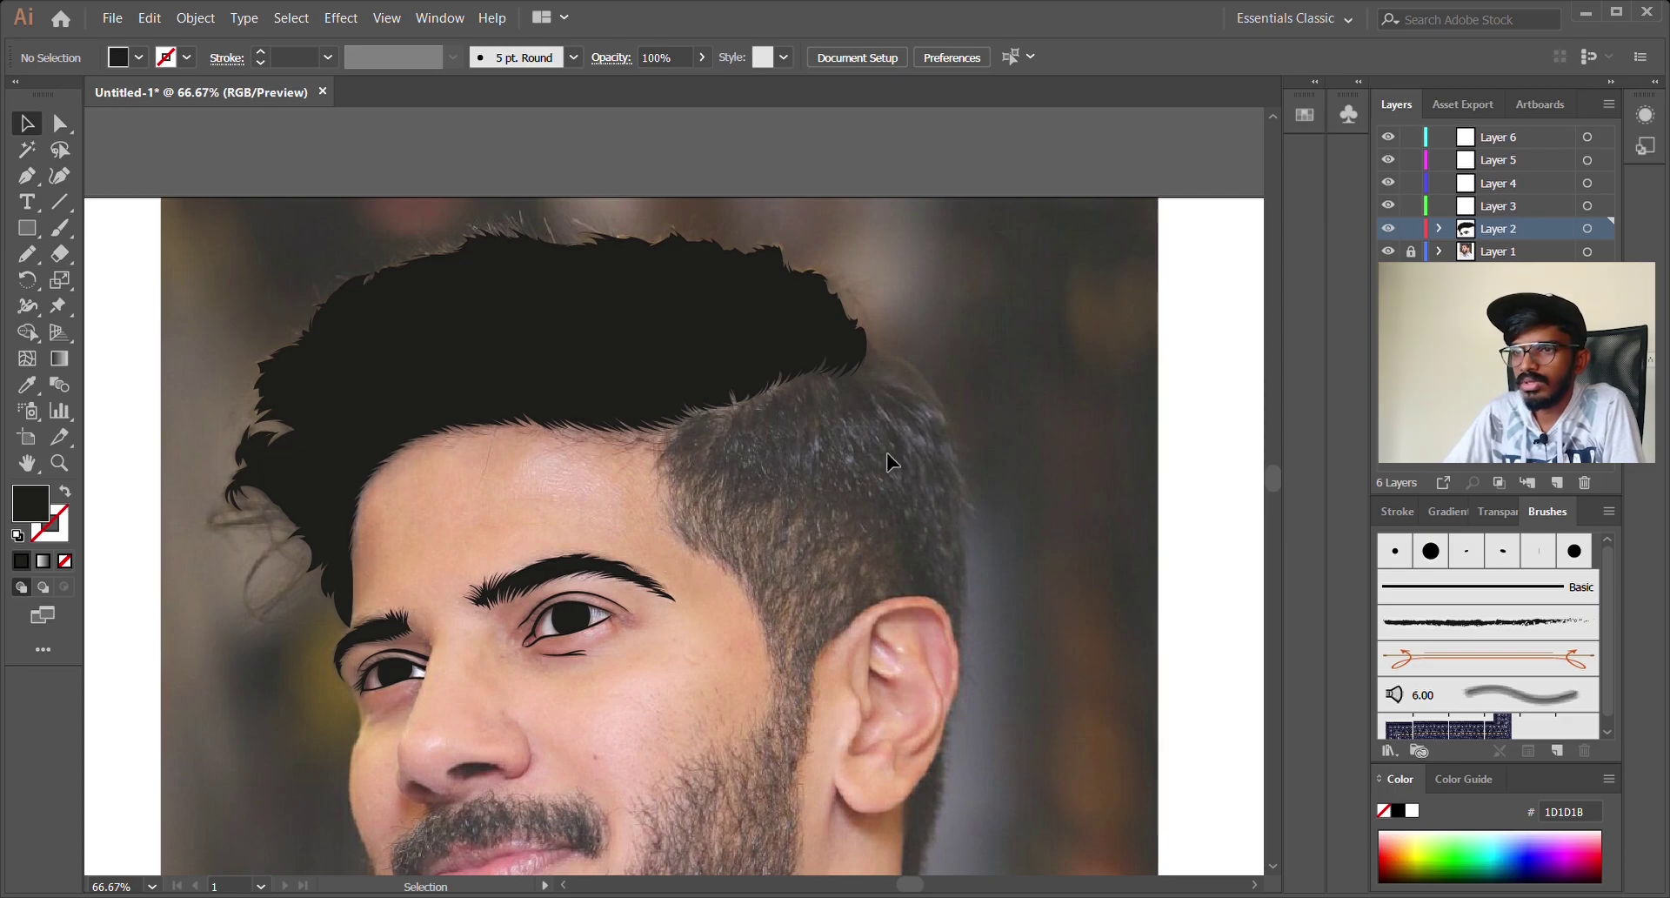
Step: Trace the short side hair from the parting down to the sideburn and ear, fill it with #1D1D1B, and deselect it
scroll(894, 454, down, 2)
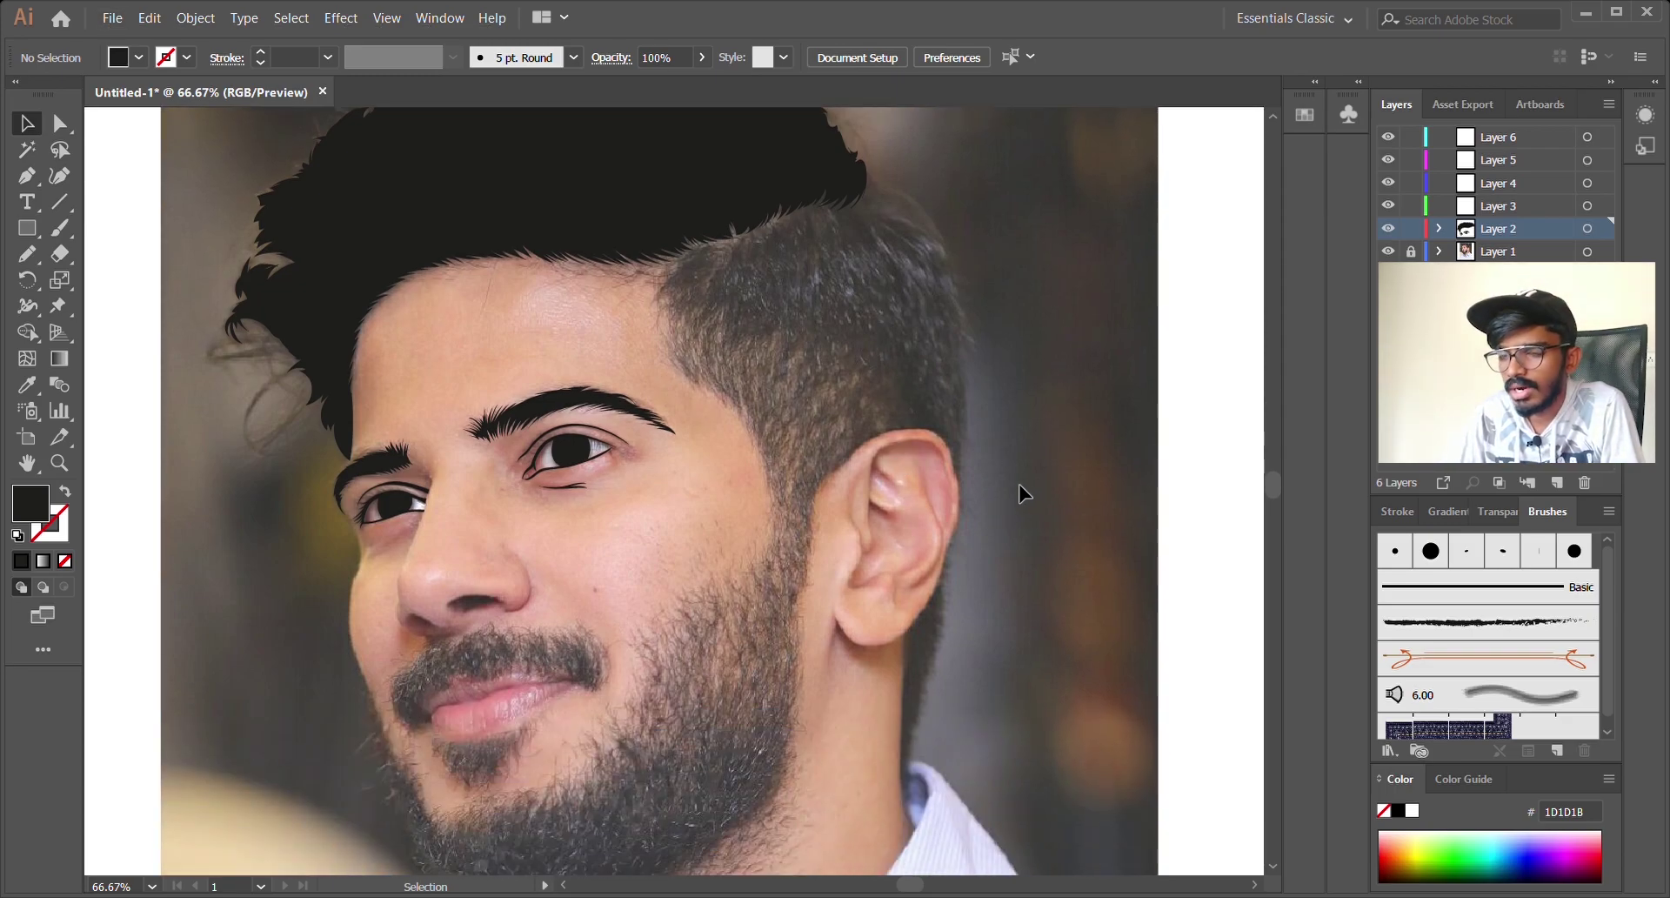
scroll(1019, 485, up, 2)
scroll(887, 548, down, 1)
scroll(880, 567, up, 2)
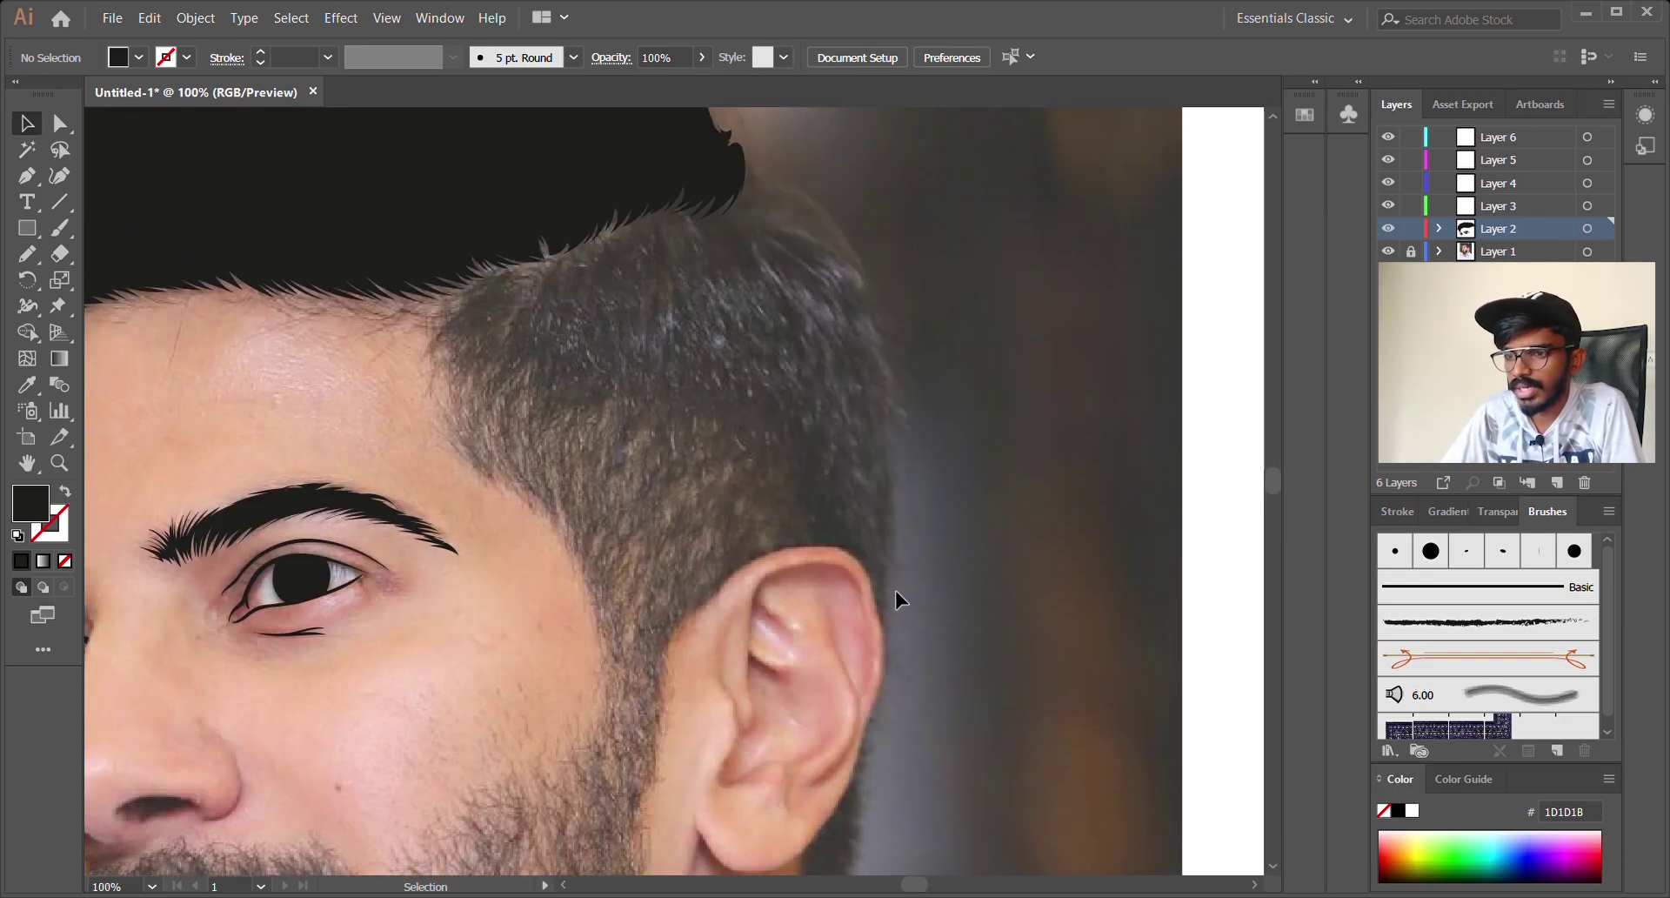
key(n)
mouse_move(480, 280)
mouse_down()
mouse_move(492, 478)
mouse_move(609, 610)
mouse_move(888, 605)
mouse_move(895, 421)
mouse_move(811, 226)
mouse_move(741, 174)
mouse_move(697, 228)
mouse_move(733, 196)
mouse_up()
key(v)
click(927, 365)
Step: Draw closed Pencil shapes over both nostrils and fill them with #1D1D1B
scroll(926, 365, down, 3)
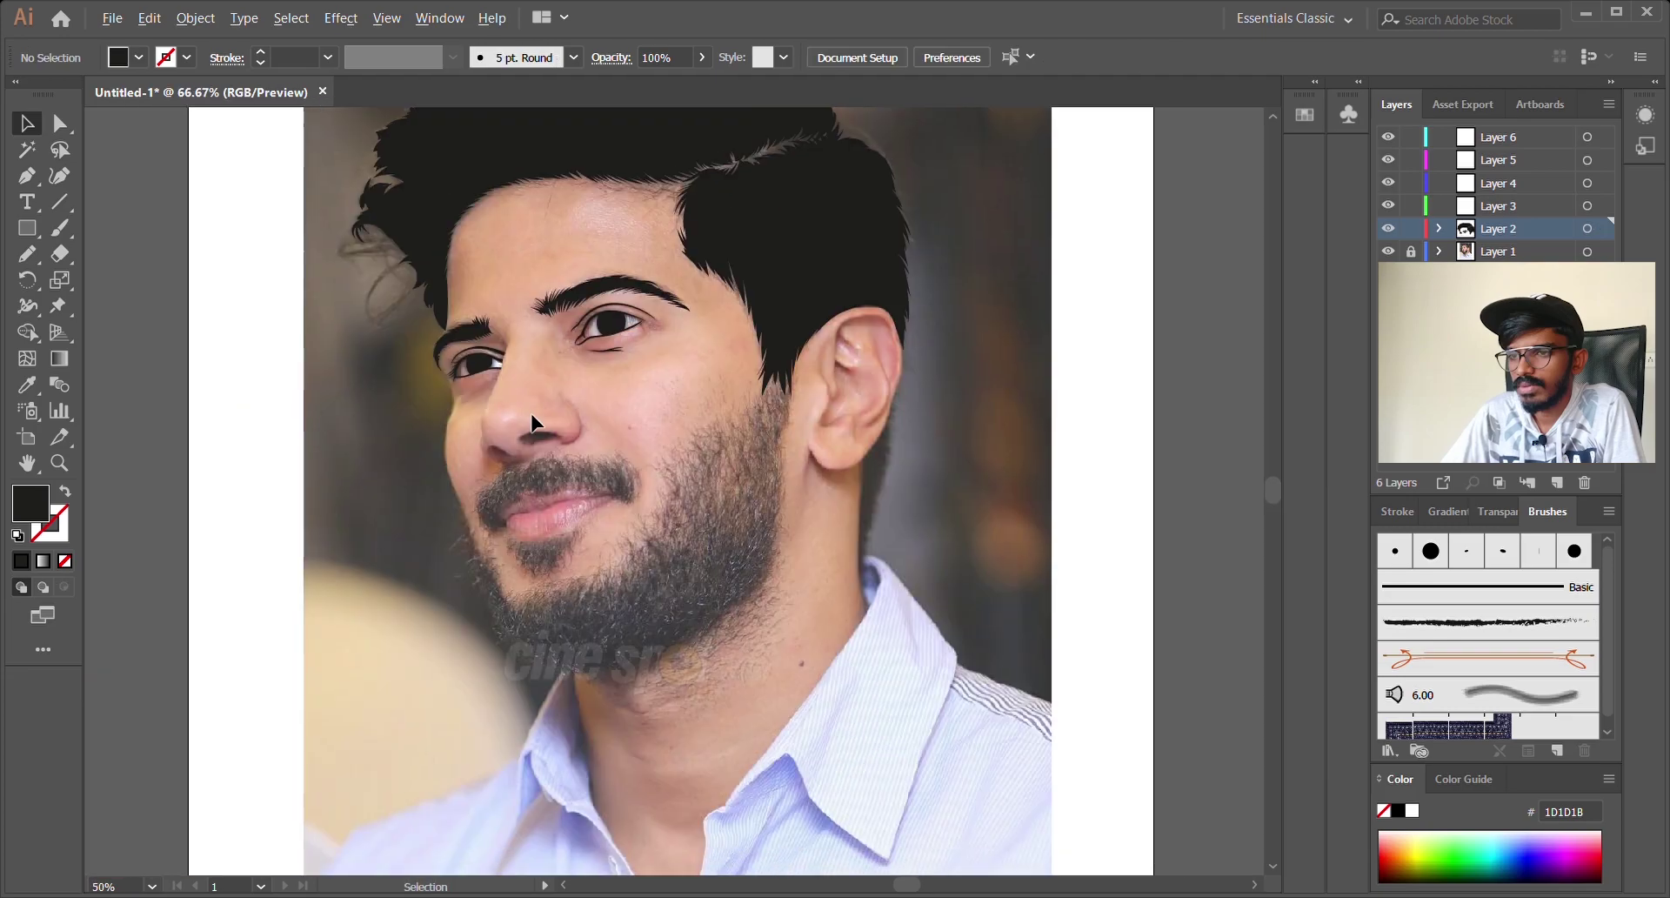
scroll(535, 423, up, 5)
key(n)
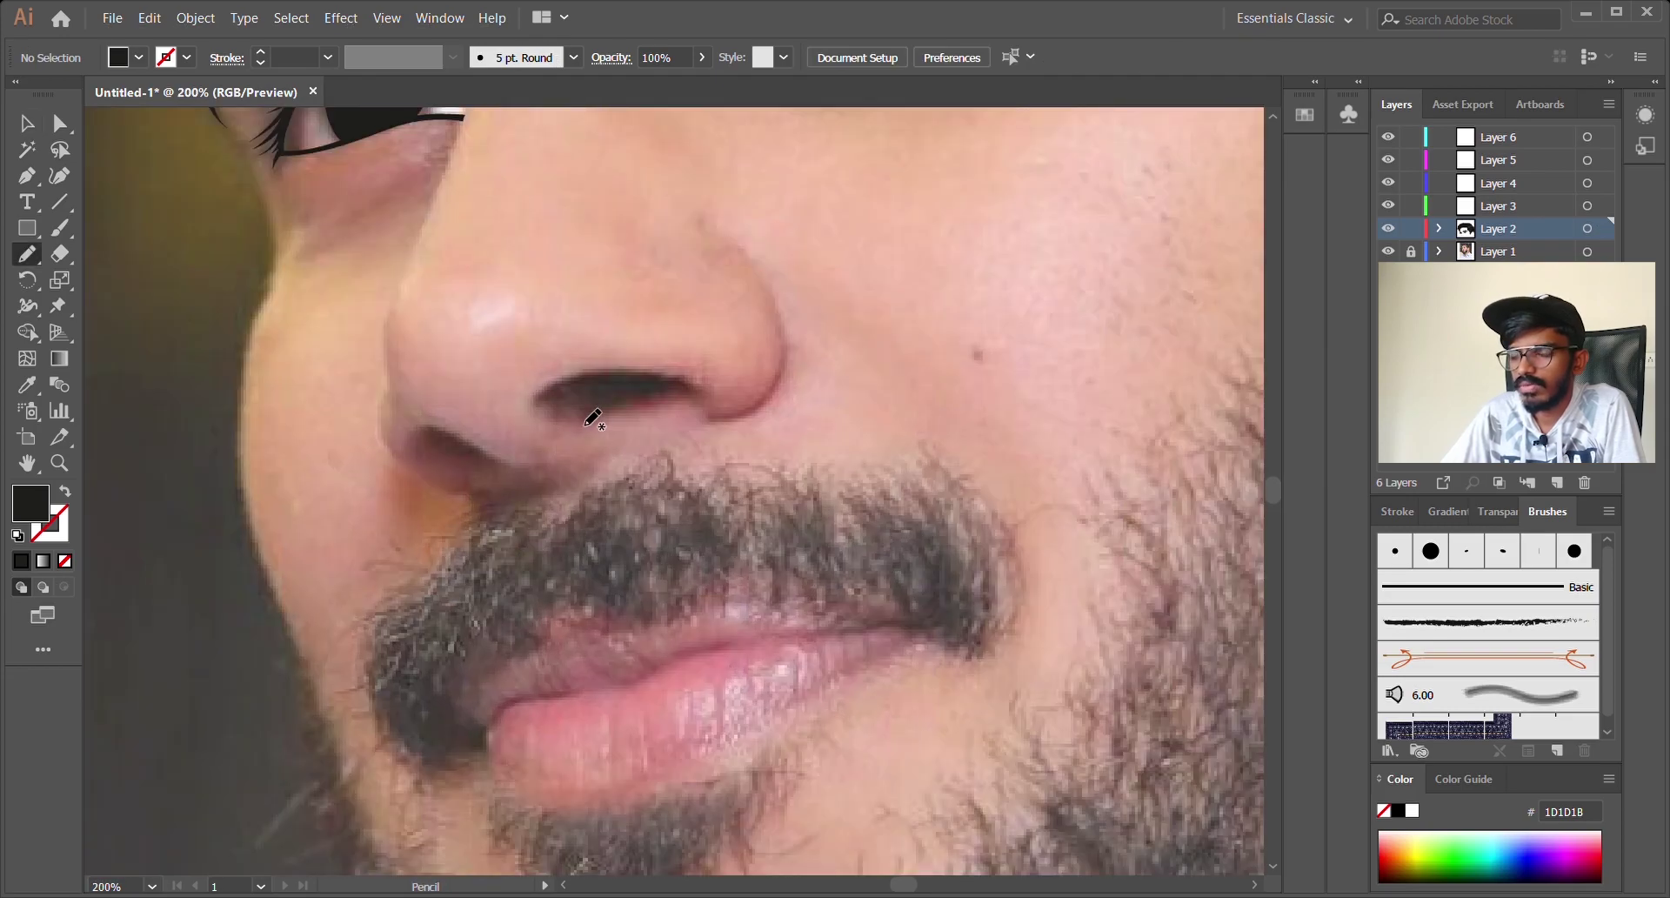
mouse_move(539, 423)
mouse_down()
mouse_move(613, 385)
mouse_move(687, 389)
mouse_move(579, 440)
mouse_move(544, 425)
mouse_up()
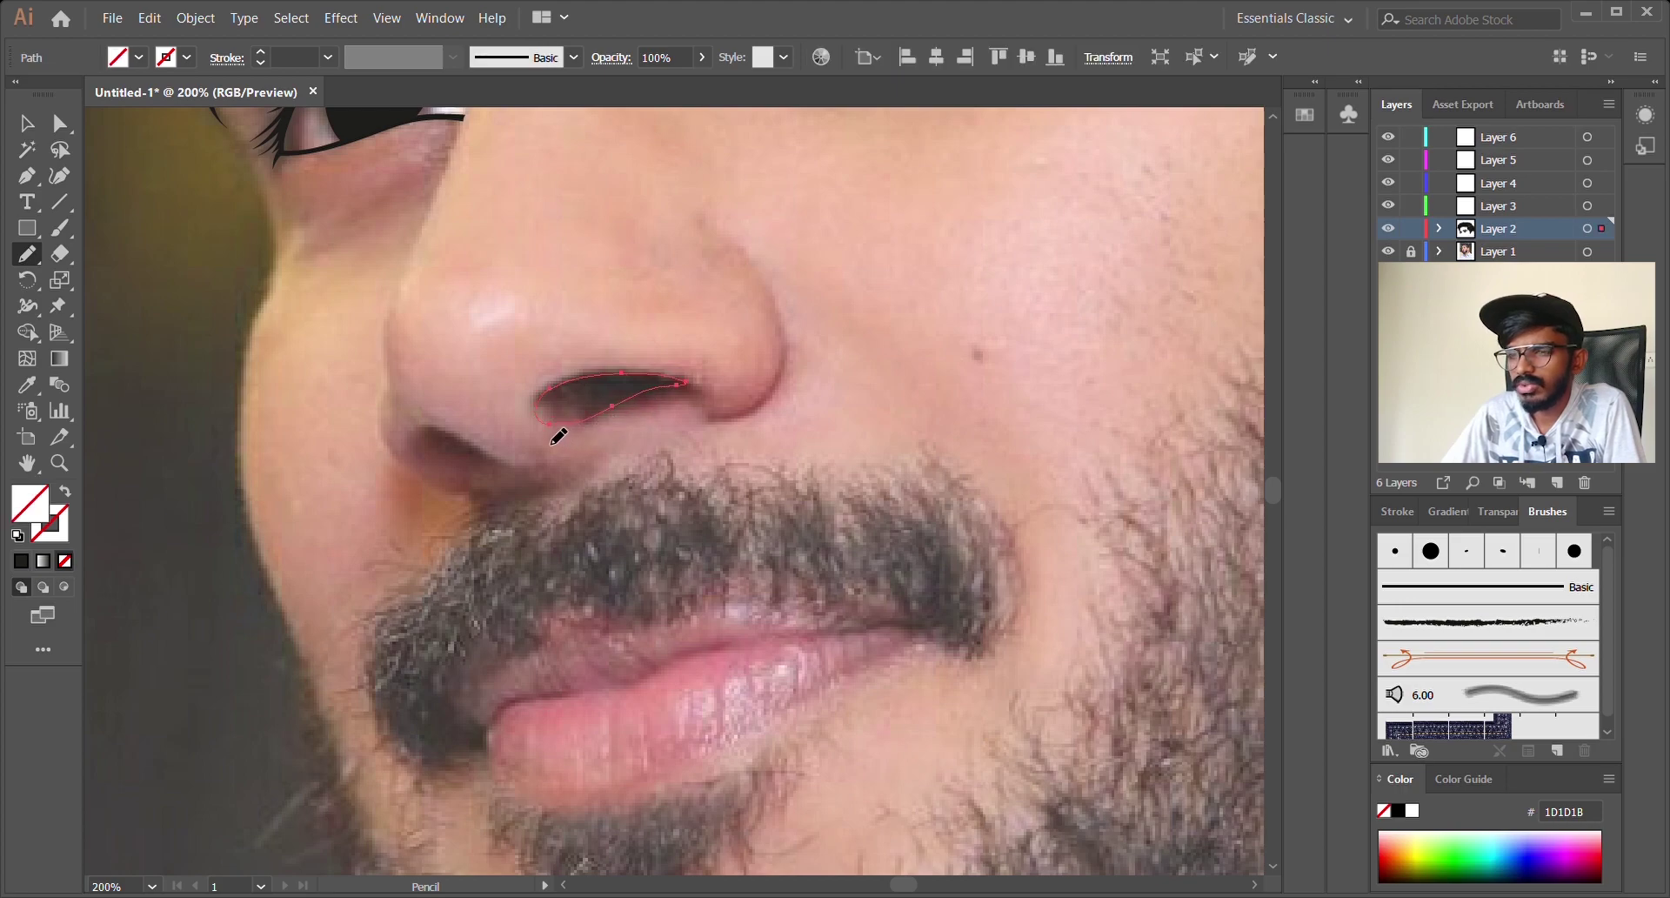
click(21, 561)
mouse_move(425, 433)
mouse_down()
mouse_move(518, 478)
mouse_move(462, 478)
mouse_move(423, 447)
mouse_move(512, 481)
mouse_move(454, 469)
mouse_up()
key(ctrl+z)
click(21, 560)
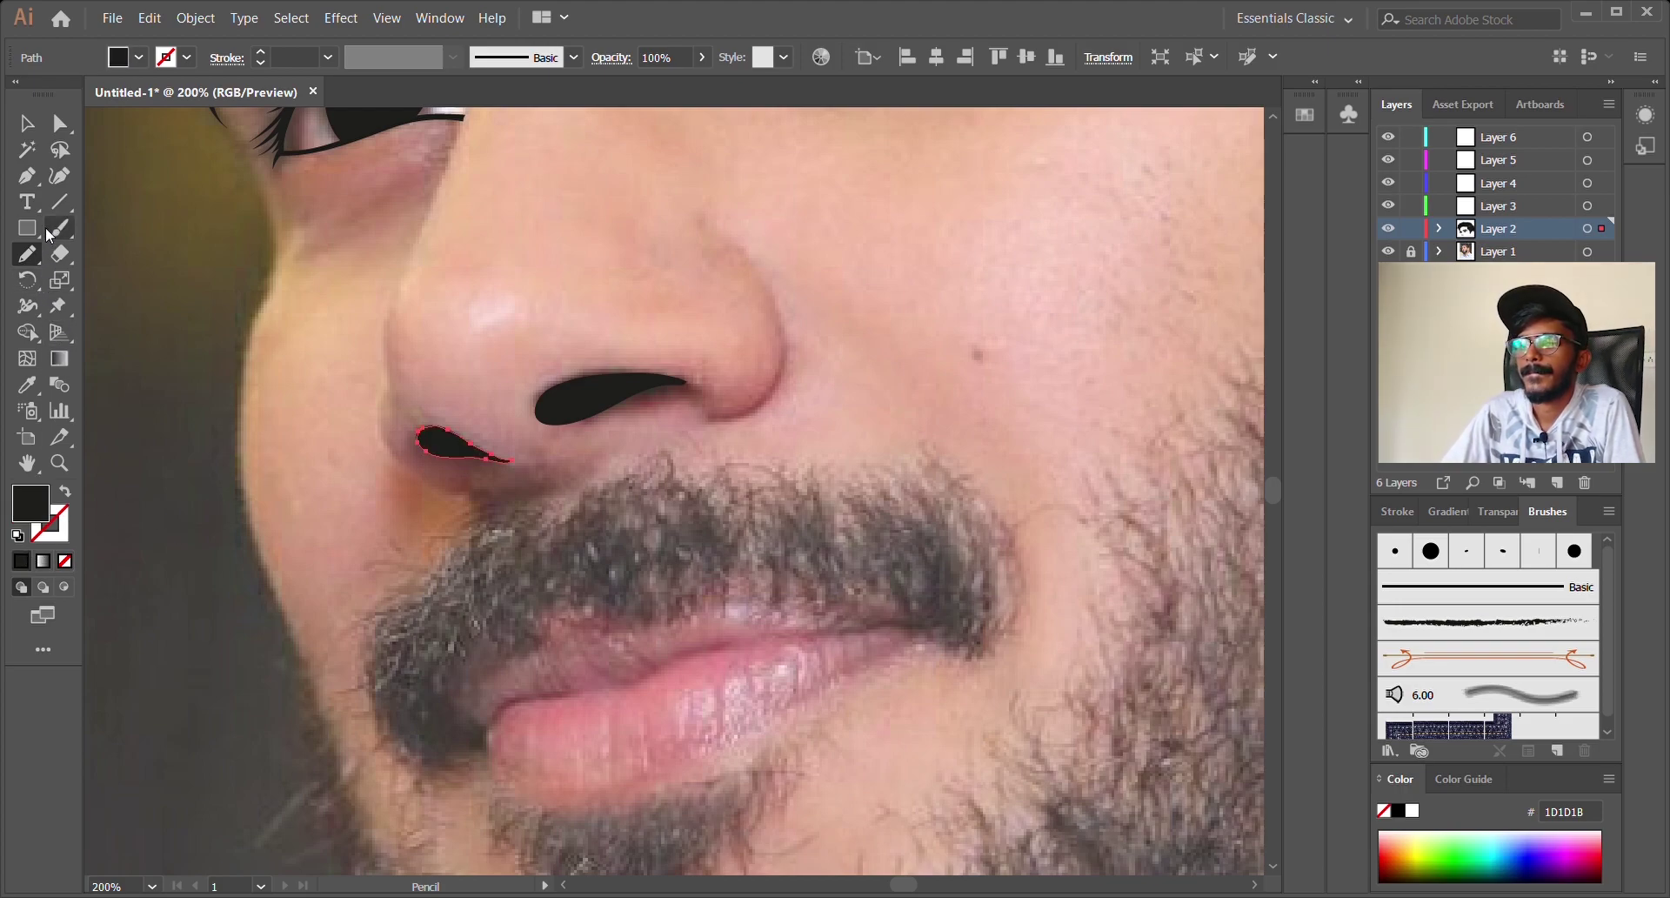
Step: Trace the moustache as a closed, jagged Pencil shape, fill it with #1D1D1B, and deselect it
mouse_move(349, 693)
mouse_down()
mouse_move(382, 630)
mouse_move(491, 544)
mouse_move(568, 545)
mouse_move(640, 515)
mouse_move(630, 503)
mouse_move(711, 509)
mouse_up()
scroll(652, 597, down, 3)
scroll(652, 596, right, 1)
drag(292, 504, 300, 532)
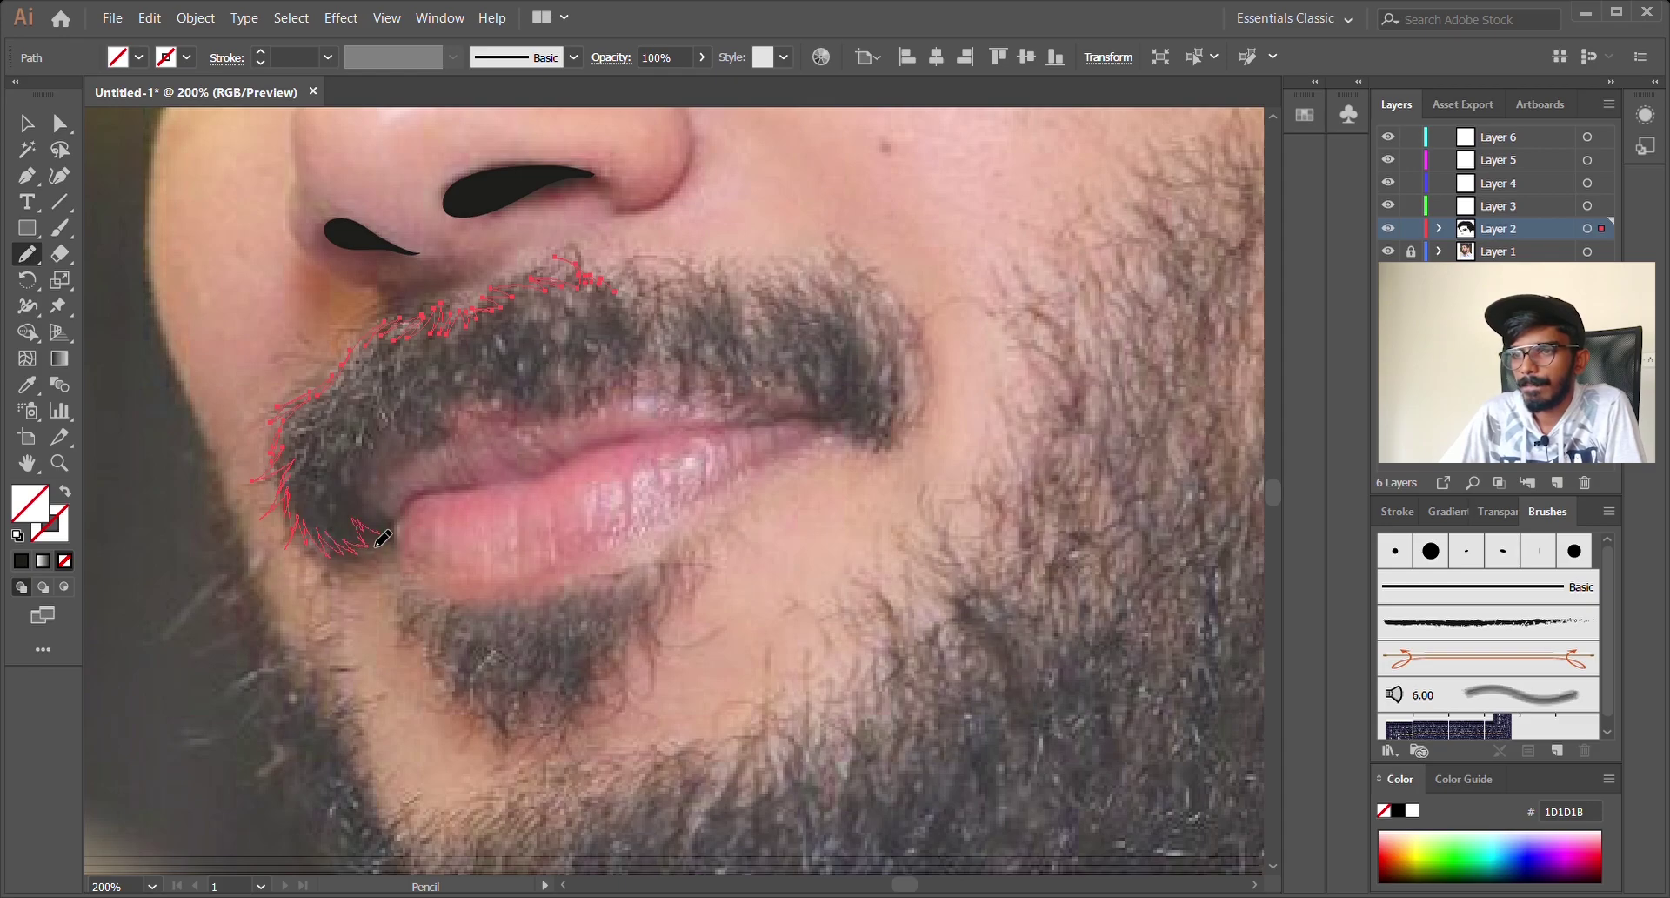
drag(409, 456, 476, 417)
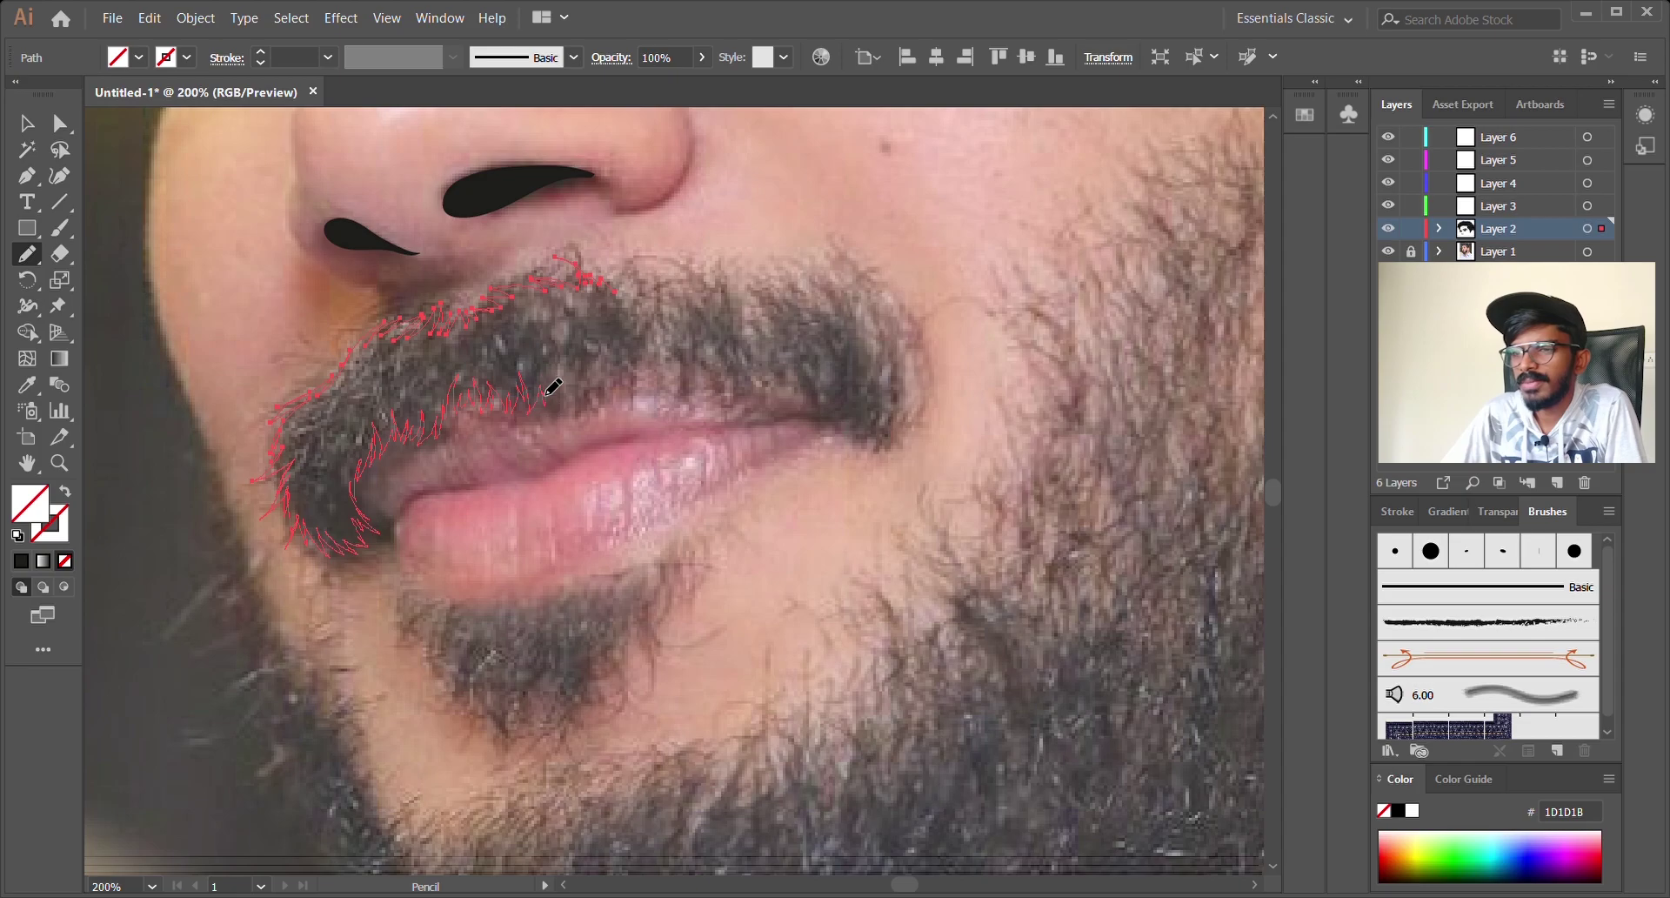
drag(567, 372, 571, 379)
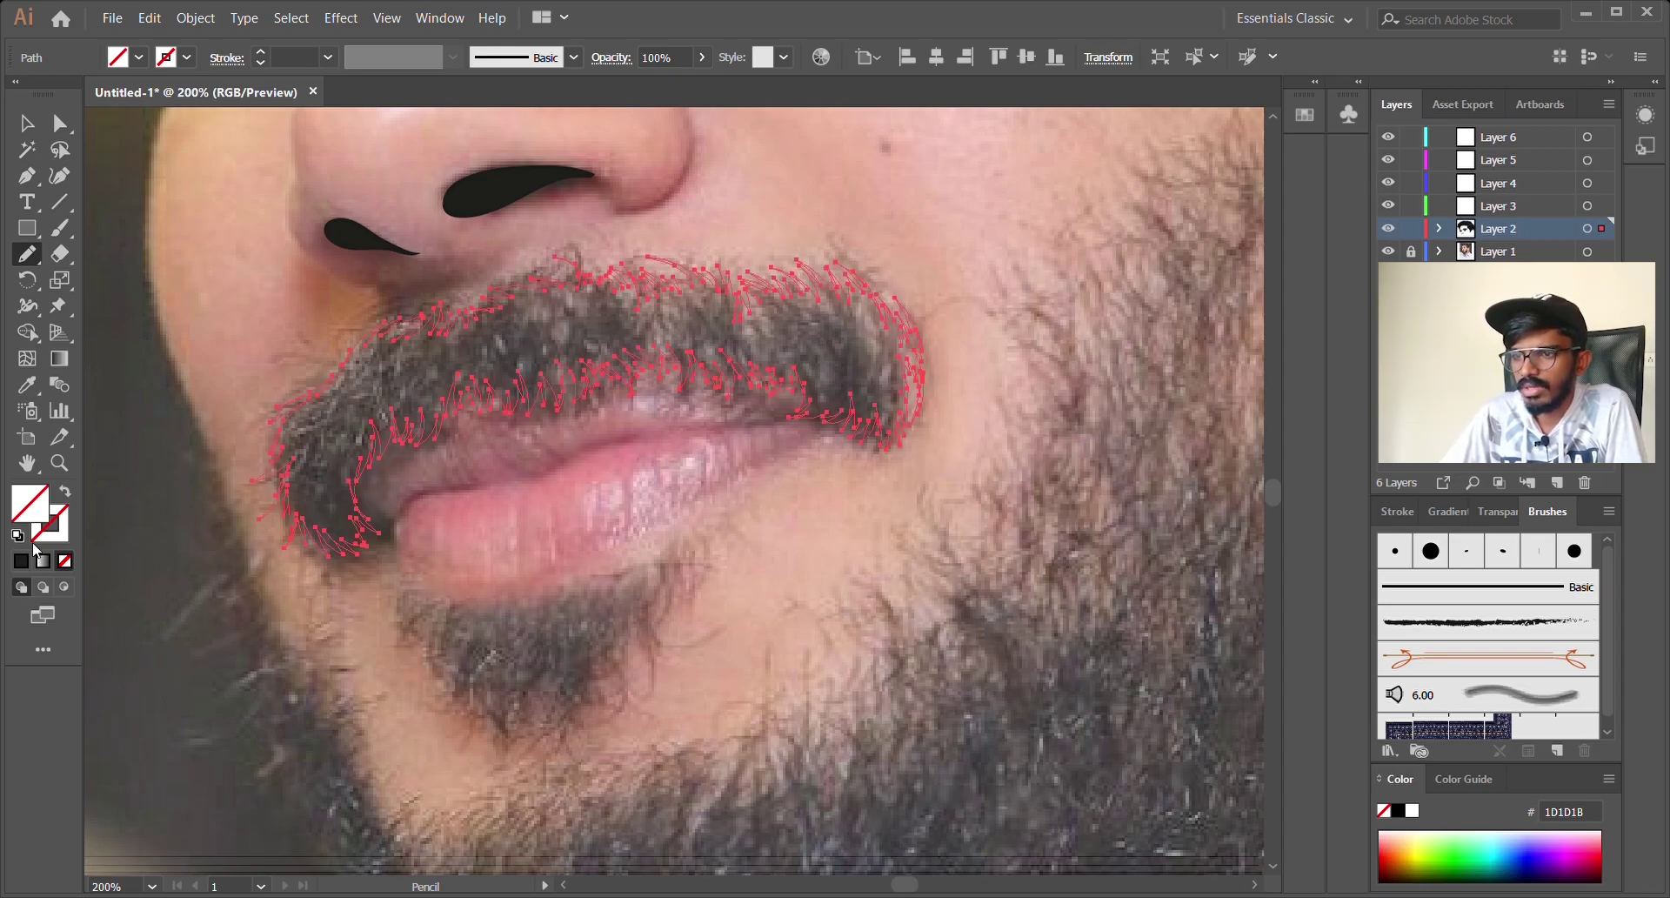
click(21, 561)
click(27, 124)
click(152, 224)
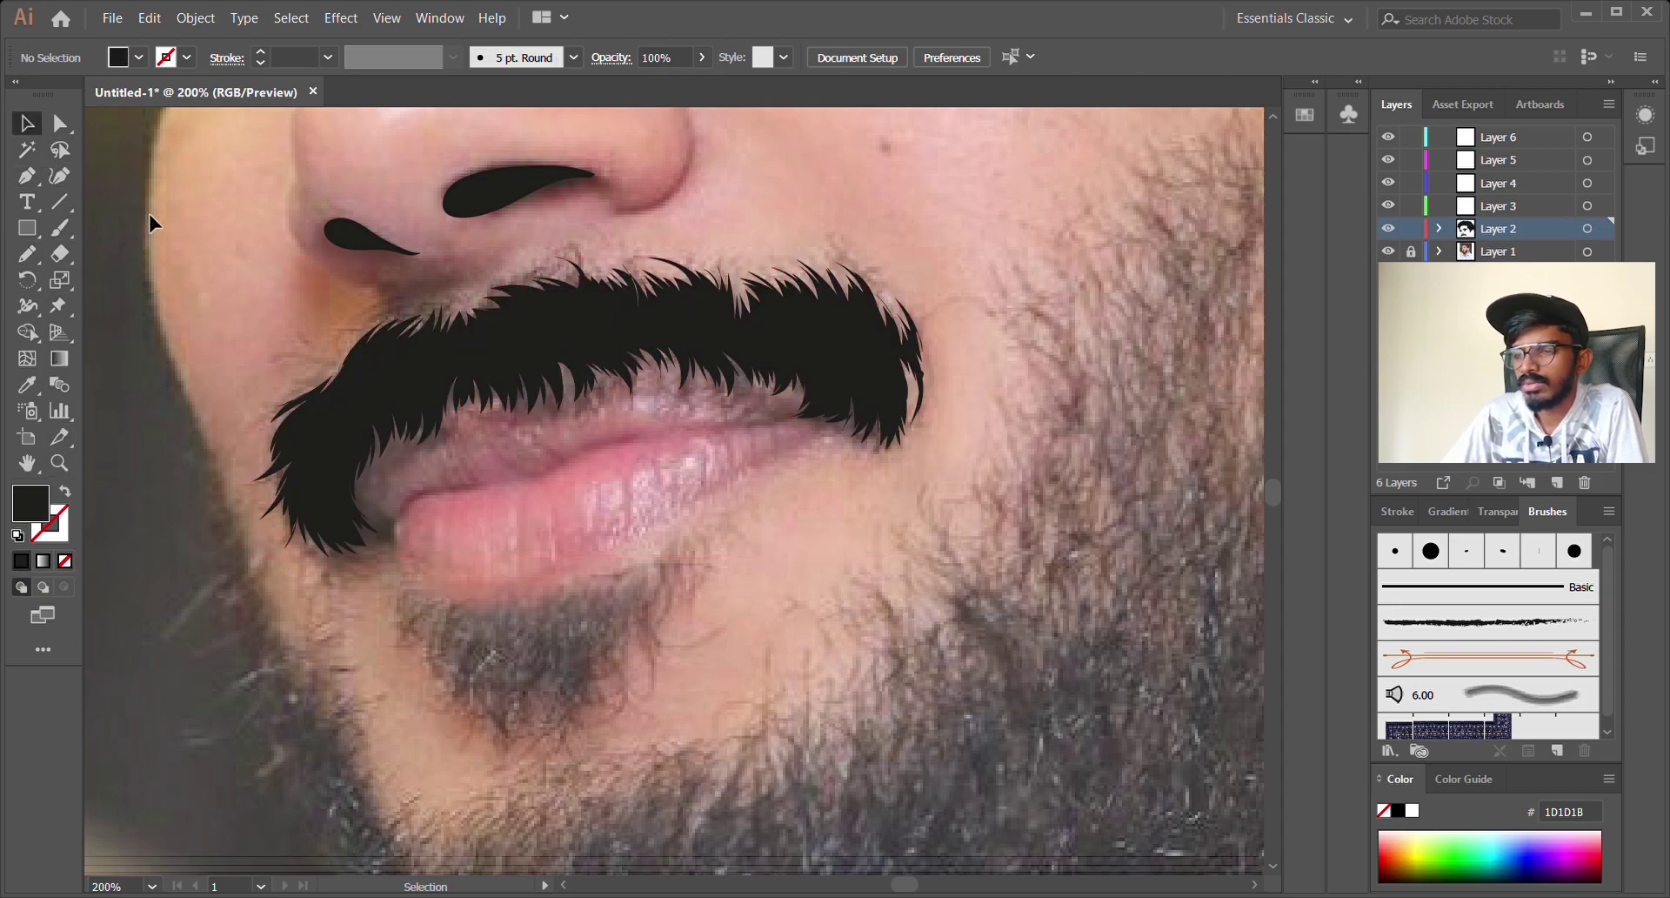
Step: Draw a small Pencil shape over the gap at the moustache's right end, fill it with #1D1D1B, and deselect it
key(n)
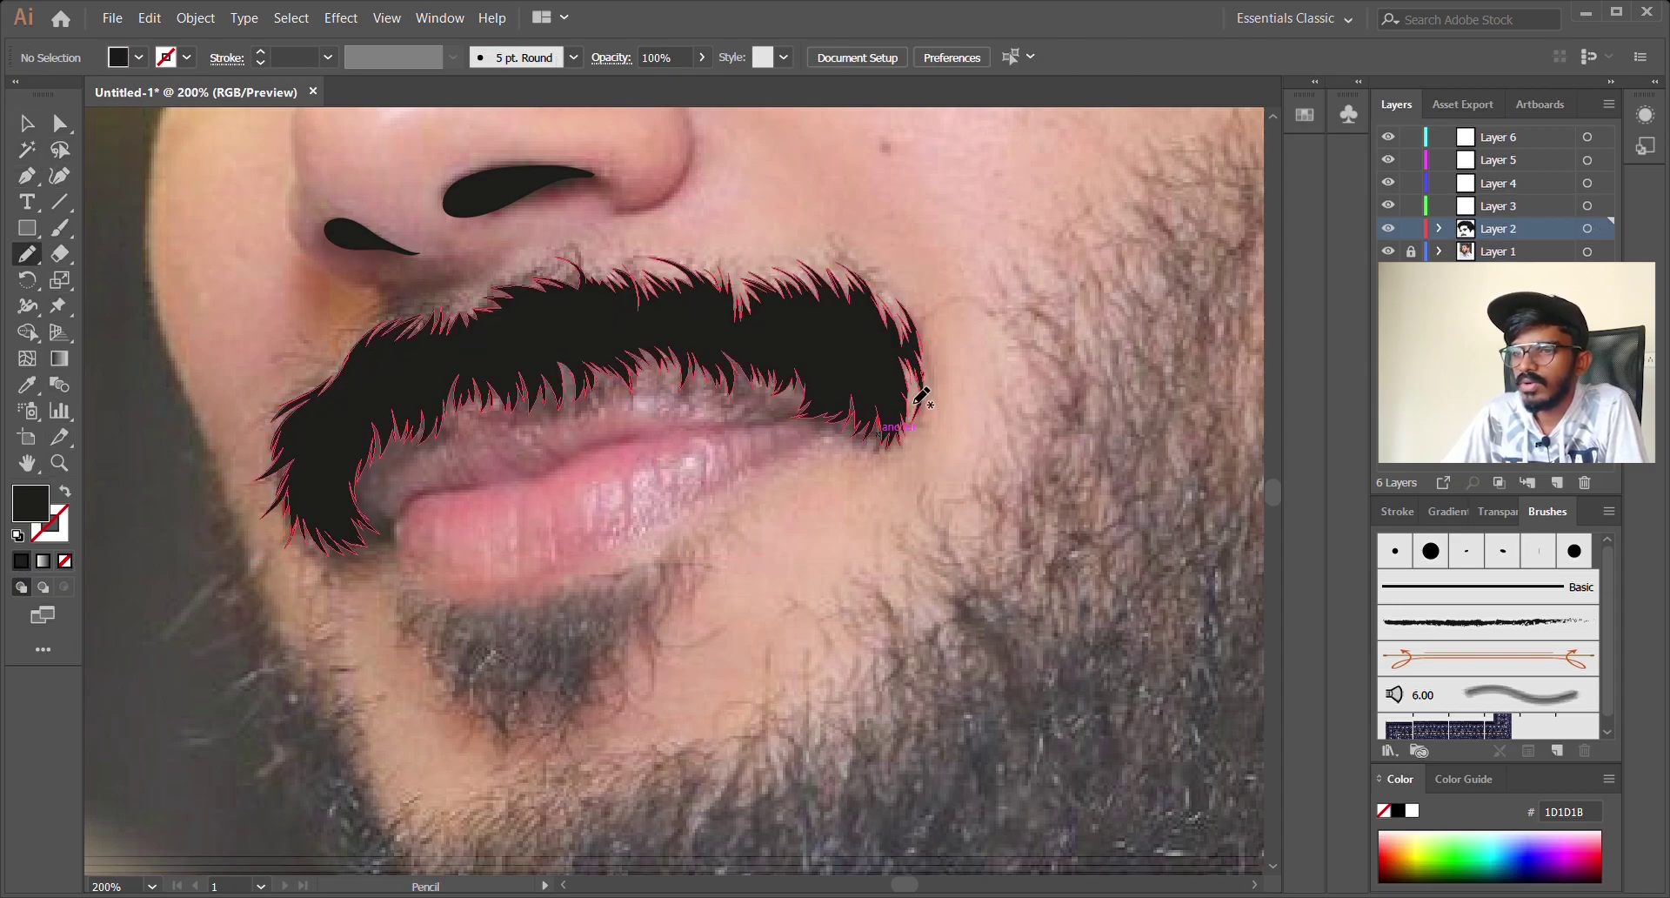
drag(905, 397, 903, 409)
click(22, 561)
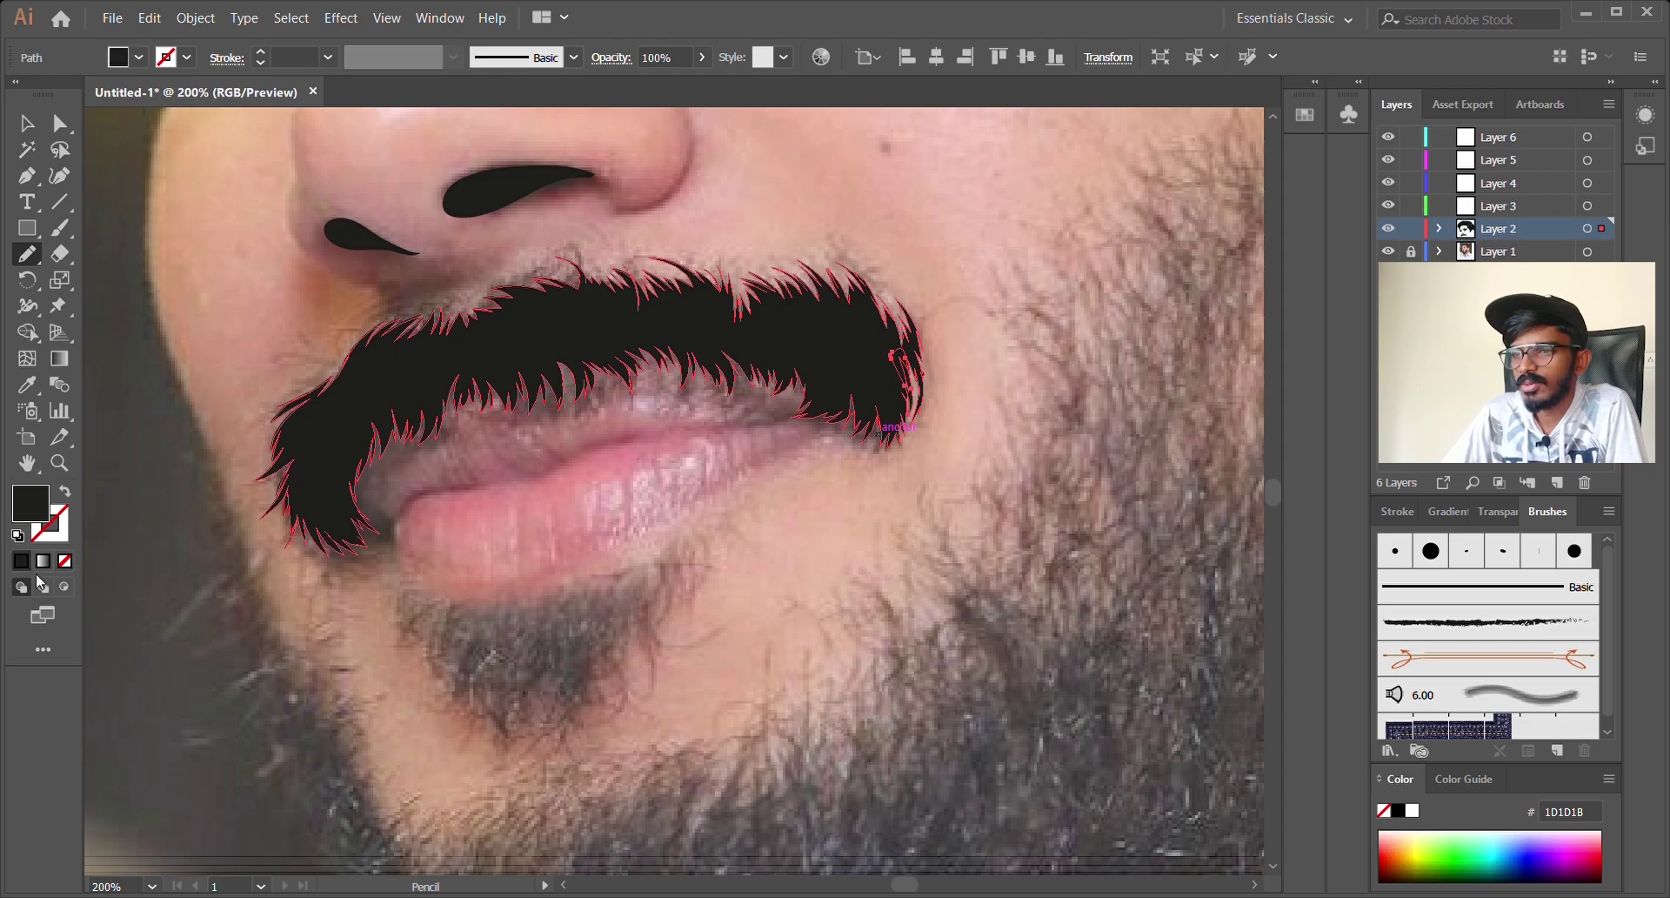
key(v)
click(557, 581)
Step: Trace the hair patch below the lower lip as a closed Pencil shape filled with #1D1D1B
scroll(571, 565, down, 2)
scroll(569, 607, down, 2)
scroll(574, 590, up, 2)
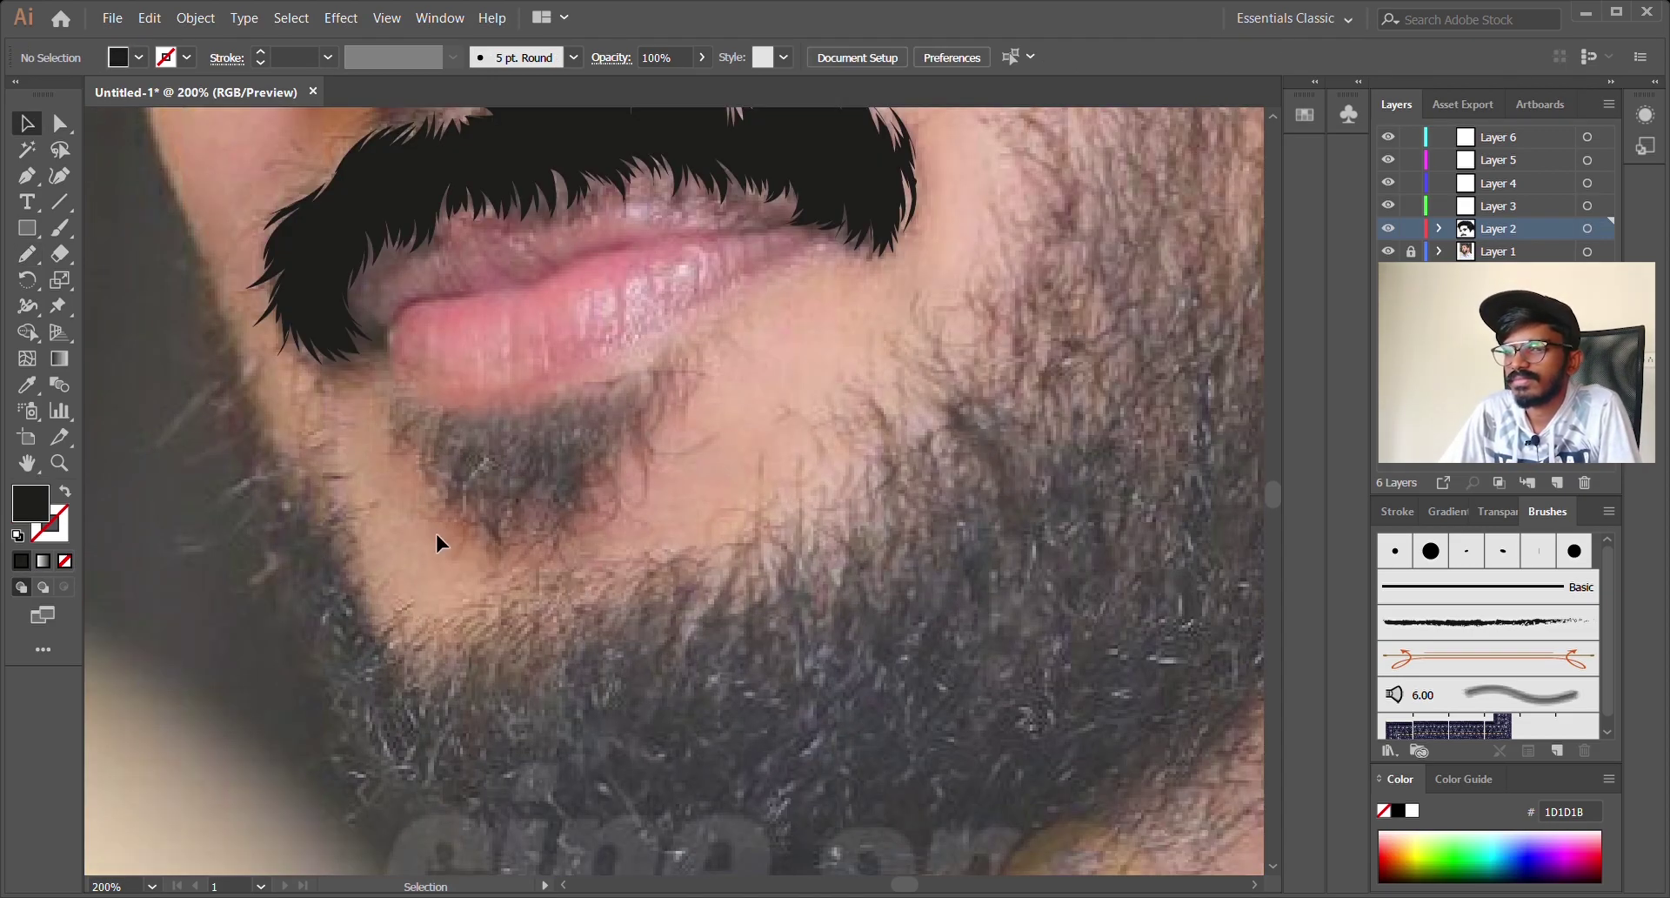
key(n)
mouse_move(403, 421)
mouse_down()
mouse_move(653, 406)
mouse_move(655, 445)
mouse_move(526, 567)
mouse_move(462, 540)
mouse_move(407, 454)
mouse_up()
alt+scroll(428, 491, down, 2)
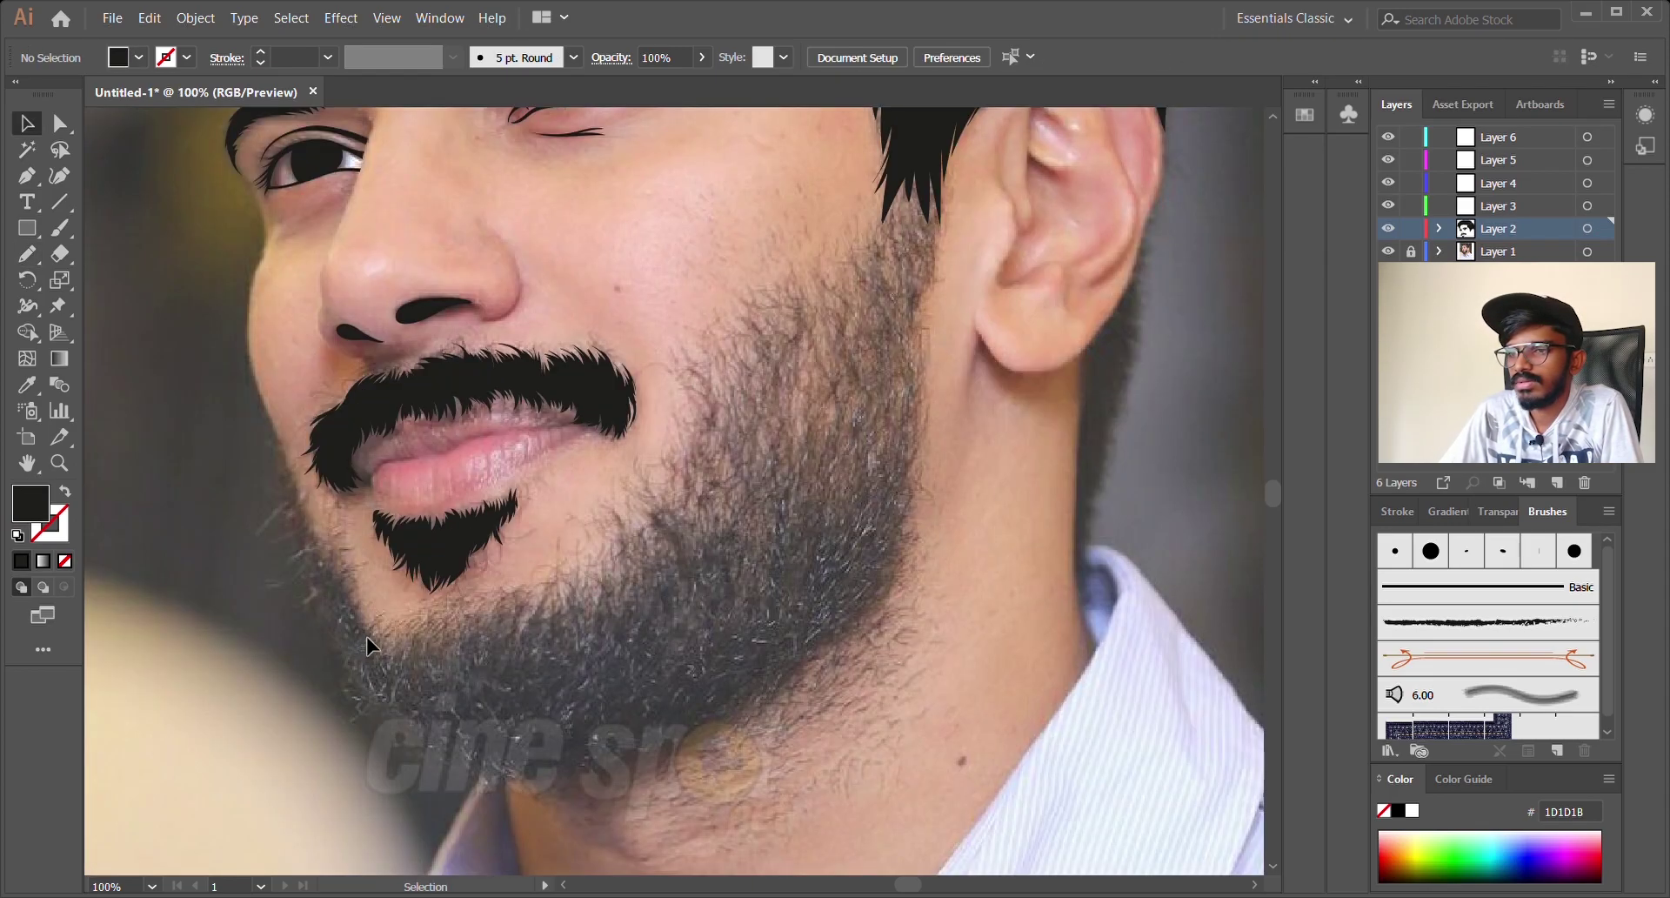
Step: Trace the full beard along the cheeks, chin and jaw, fill it with #1D1D1B, and preview it with the photo layer hidden
alt+scroll(362, 634, up, 1)
mouse_move(163, 372)
mouse_down()
mouse_move(261, 582)
mouse_move(352, 699)
mouse_up()
mouse_move(514, 672)
mouse_down()
mouse_move(707, 589)
mouse_move(731, 531)
mouse_move(822, 444)
mouse_move(661, 494)
mouse_move(764, 399)
mouse_move(921, 336)
mouse_move(1006, 400)
mouse_move(977, 324)
mouse_move(846, 641)
mouse_move(648, 683)
mouse_up()
mouse_move(183, 165)
mouse_down()
mouse_move(201, 361)
mouse_move(313, 592)
mouse_move(464, 673)
mouse_move(679, 665)
mouse_up()
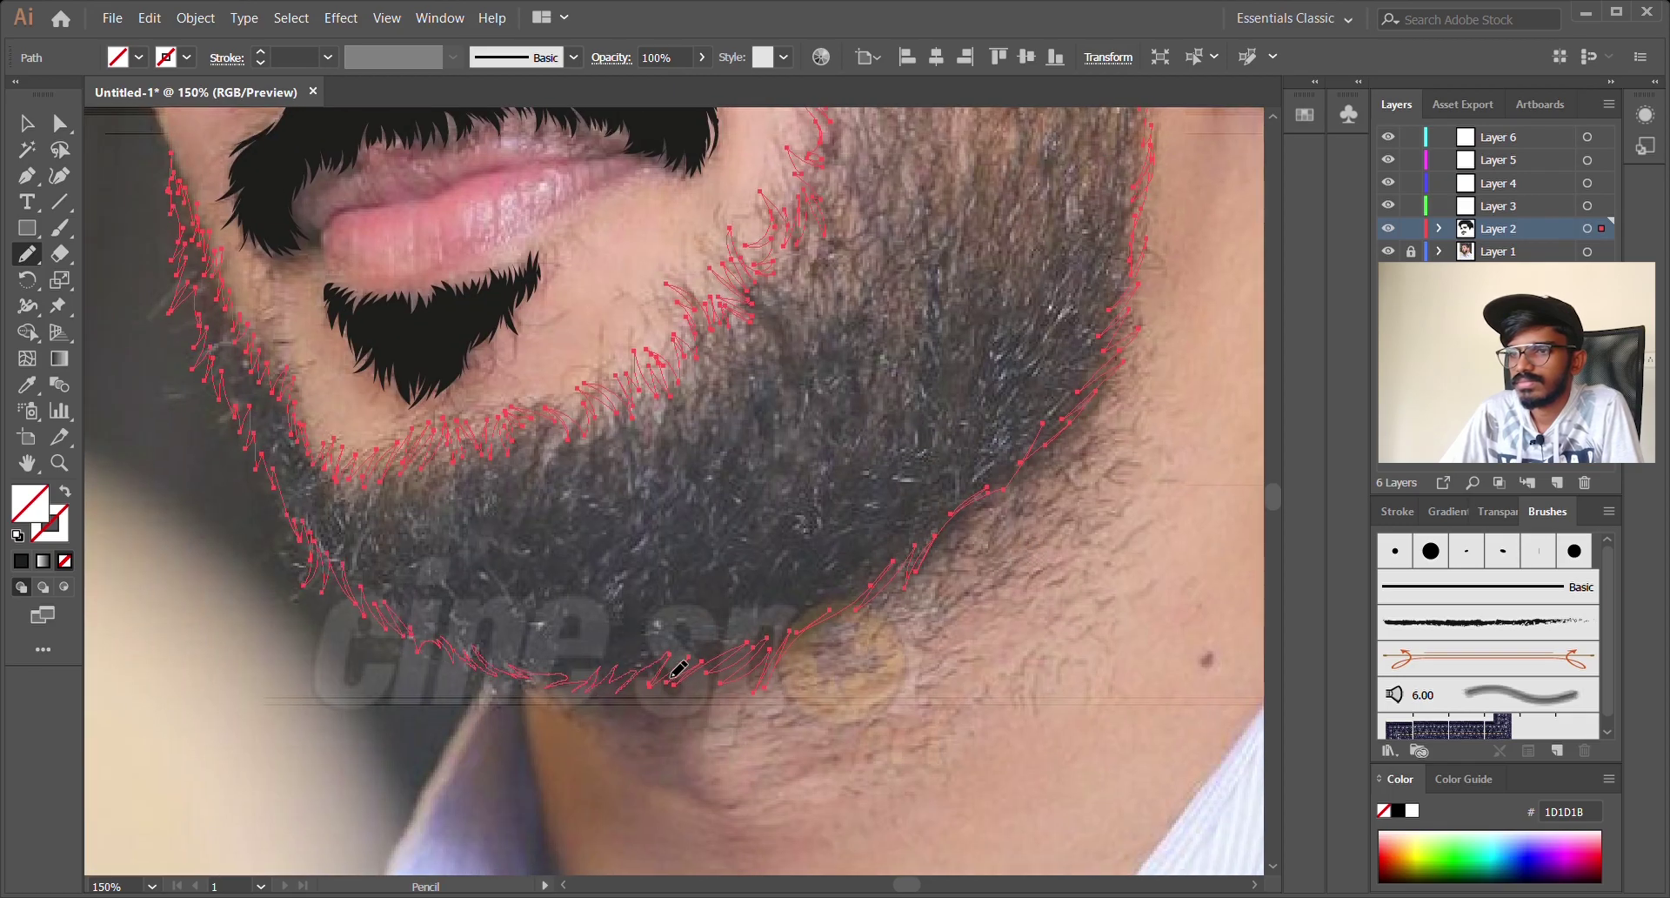
key(comma)
key(v)
click(127, 235)
scroll(818, 661, down, 2)
click(1388, 251)
click(1388, 252)
Step: Trace the strip of hair behind the ear down to the collar, fill it with #1D1D1B, and deselect it
scroll(906, 429, up, 2)
key(n)
drag(701, 356, 690, 710)
mouse_move(700, 355)
mouse_down()
mouse_move(748, 315)
mouse_move(794, 159)
mouse_up()
drag(691, 711, 782, 367)
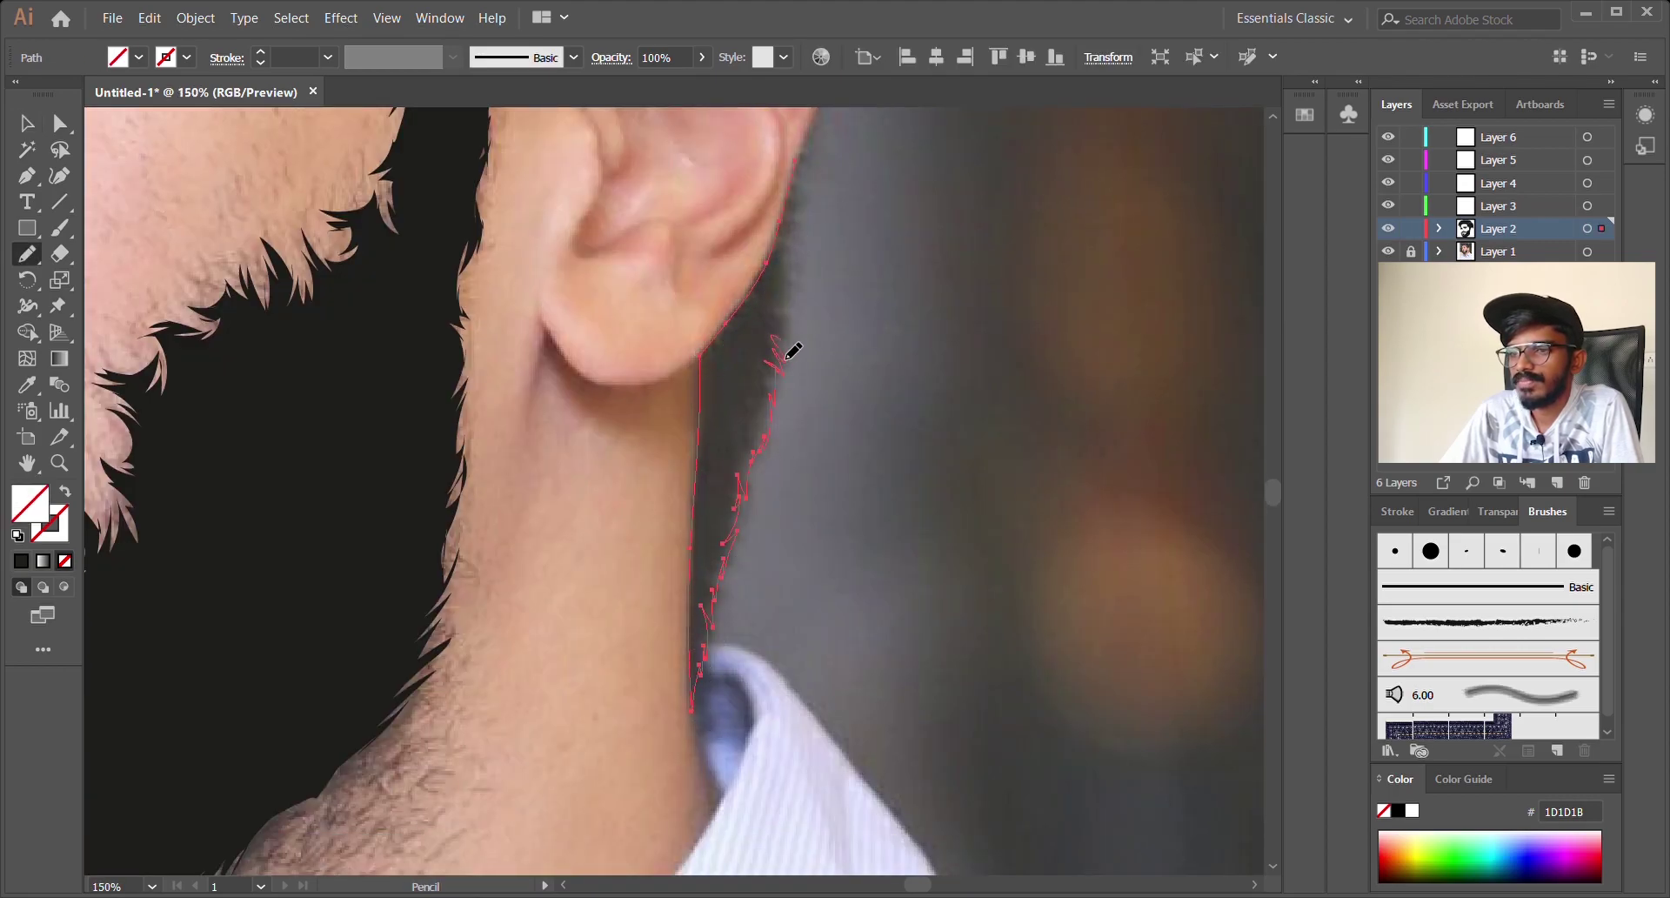
key(comma)
key(ctrl+shift+a)
Step: Outline the lower lip with the Paintbrush, using a 1 pt calligraphic stroke for its upper and lower edges
key(ctrl+0)
scroll(392, 522, up, 5)
key(b)
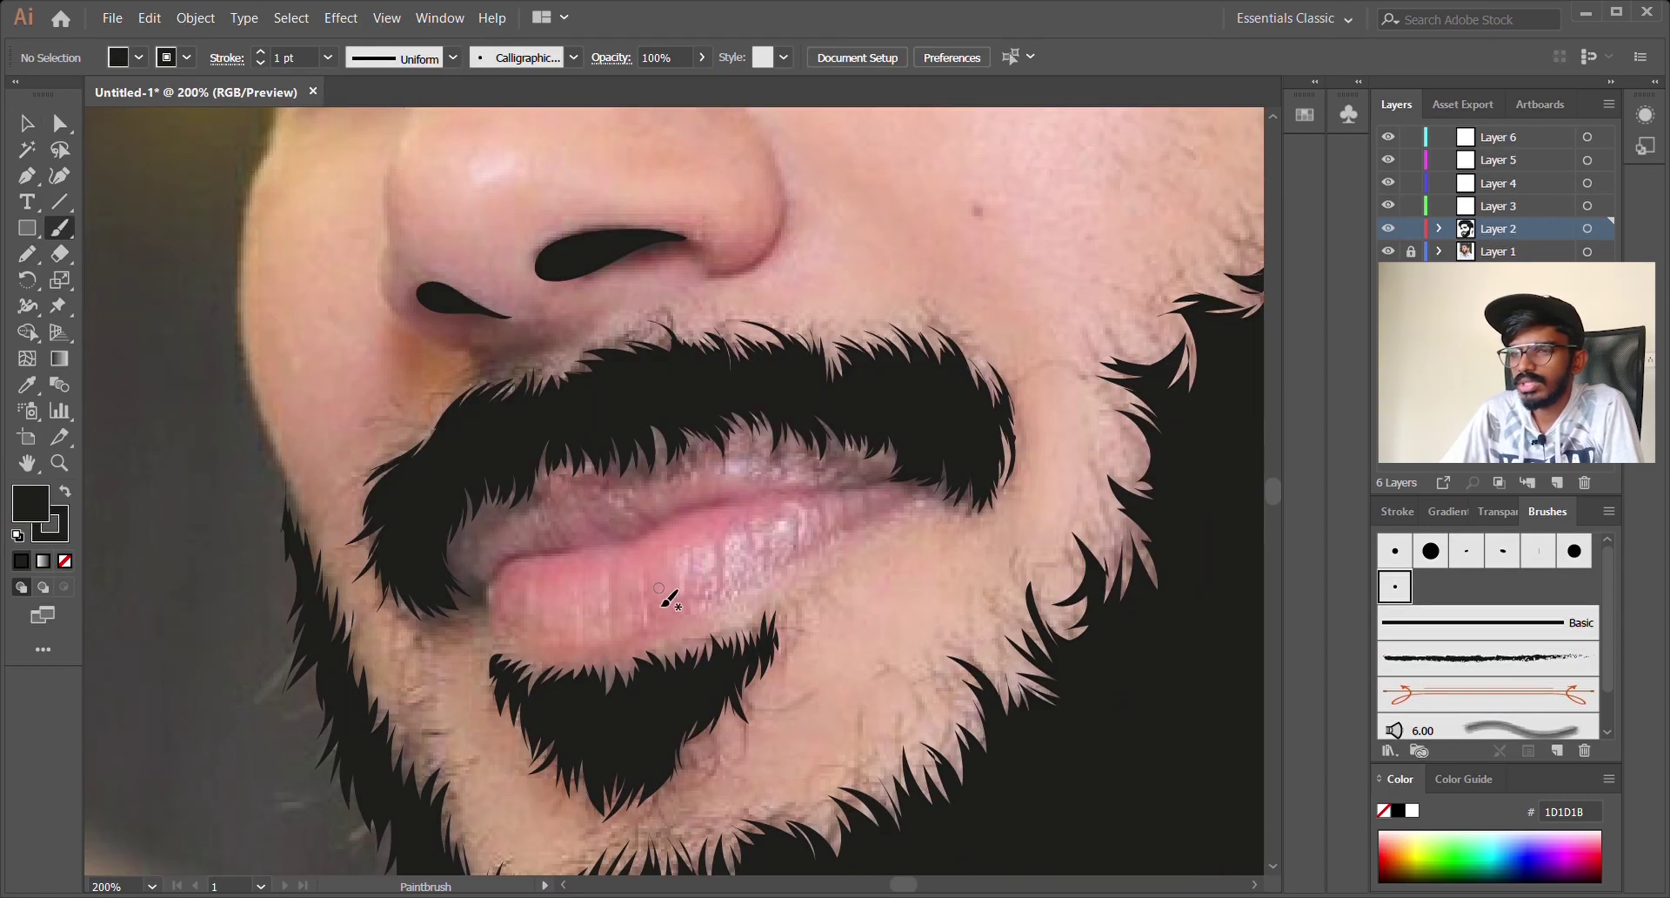
mouse_move(488, 633)
mouse_down()
mouse_move(480, 593)
mouse_move(653, 524)
mouse_move(909, 478)
mouse_move(918, 511)
mouse_up()
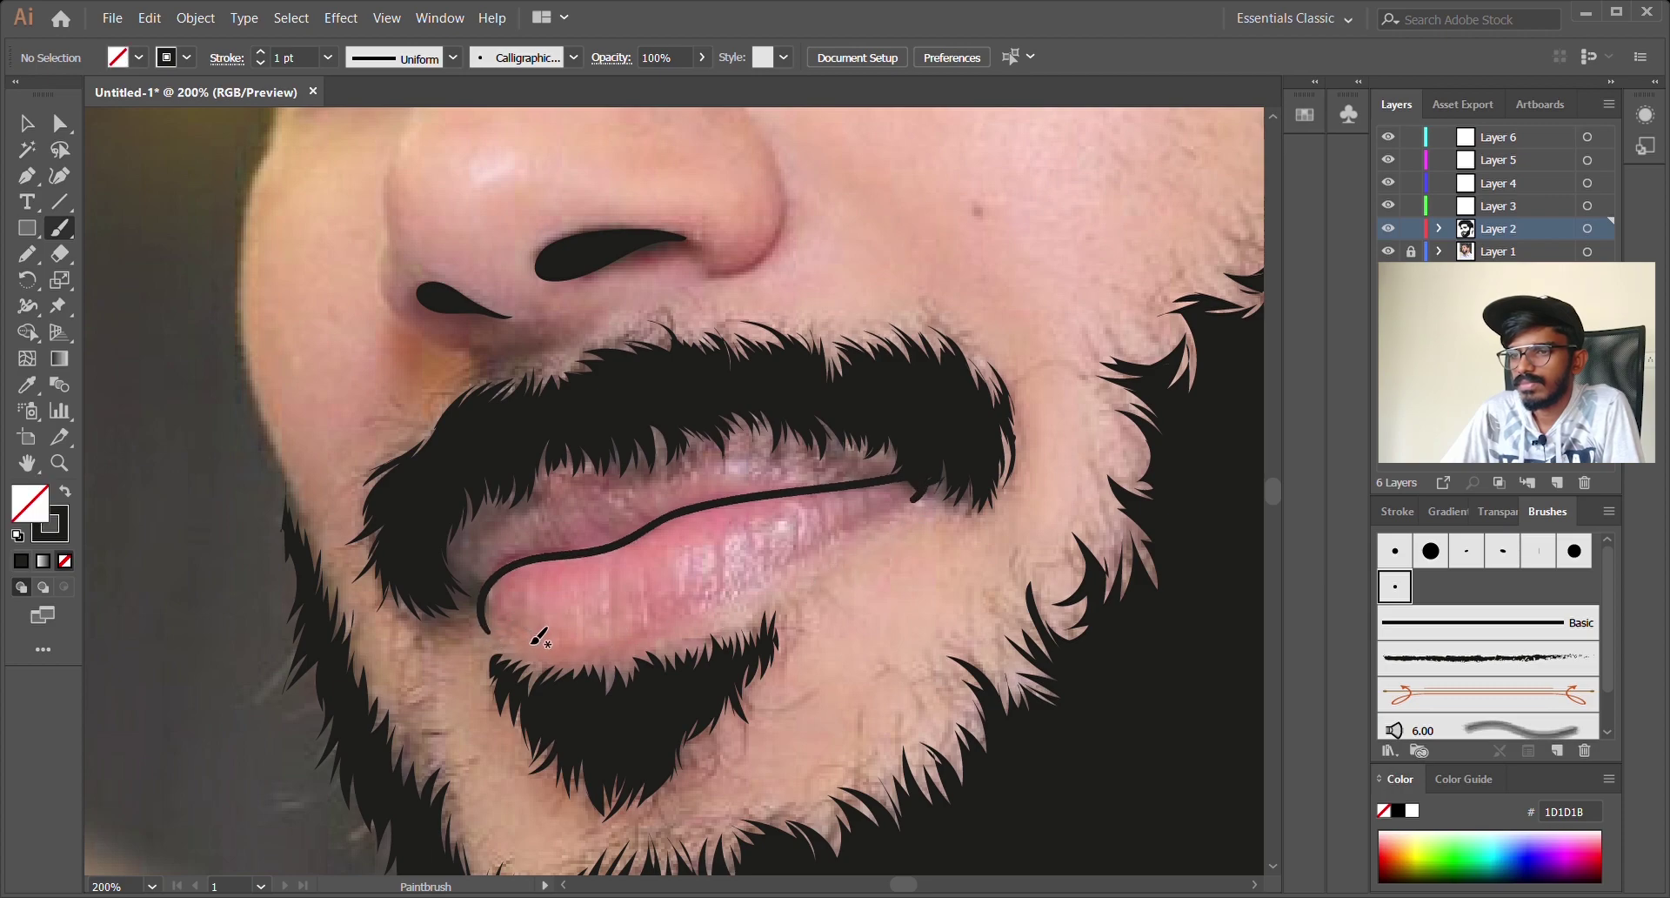
key(ctrl+z)
mouse_move(503, 645)
mouse_down()
mouse_move(488, 593)
mouse_move(543, 556)
mouse_move(906, 475)
mouse_up()
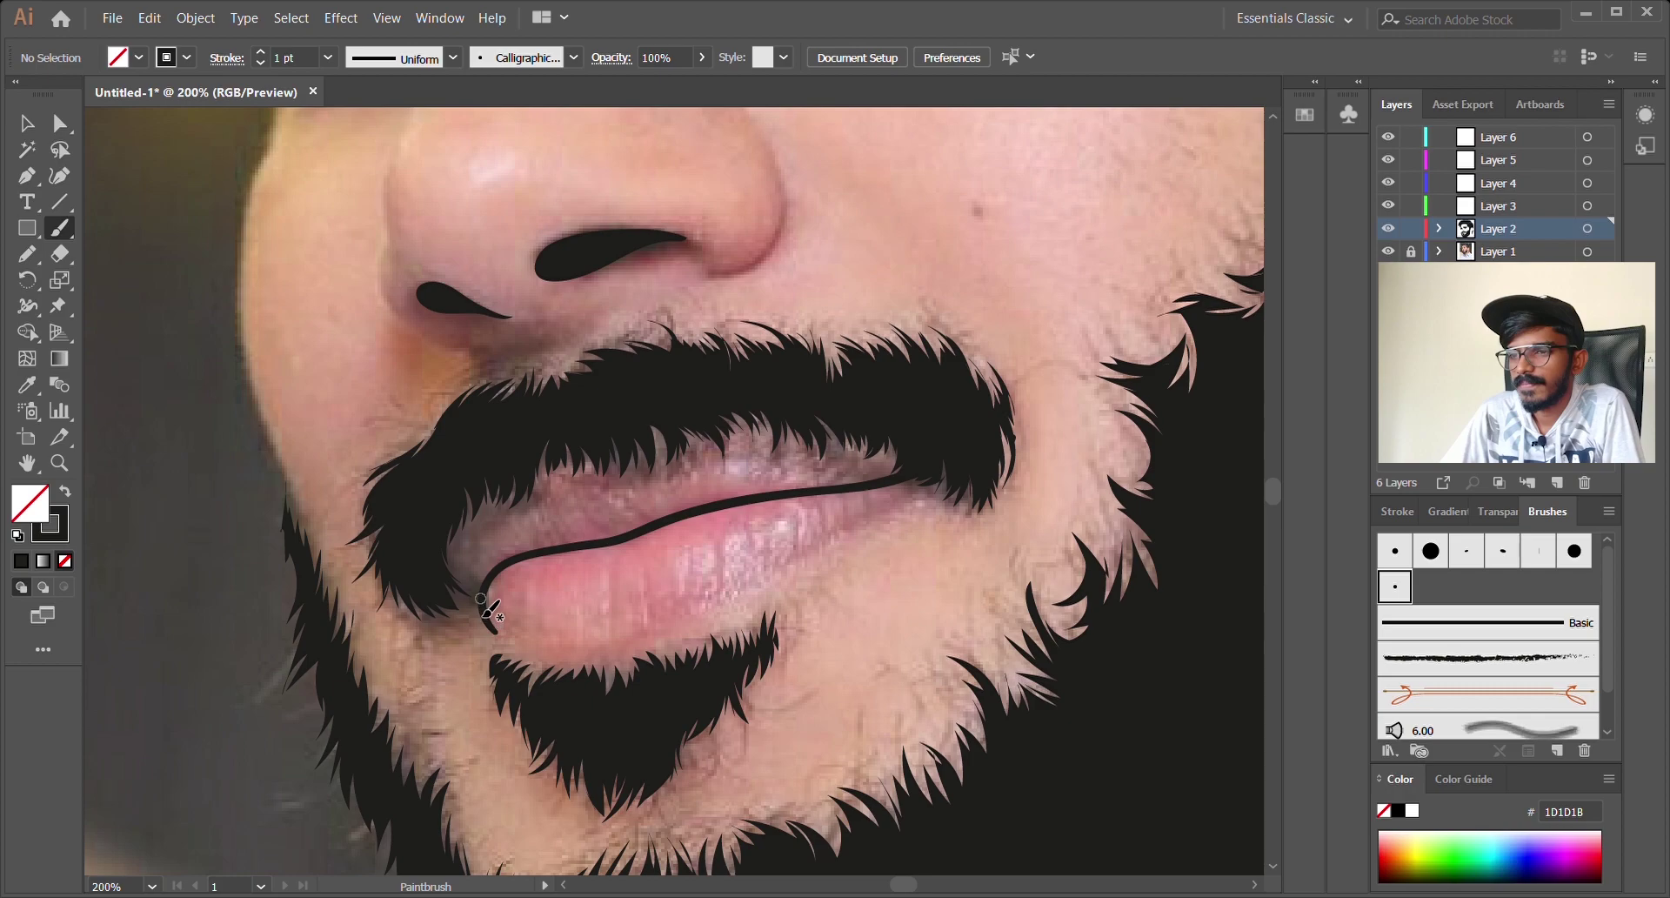
mouse_move(555, 665)
mouse_down()
mouse_move(734, 619)
mouse_move(929, 507)
mouse_move(923, 487)
mouse_up()
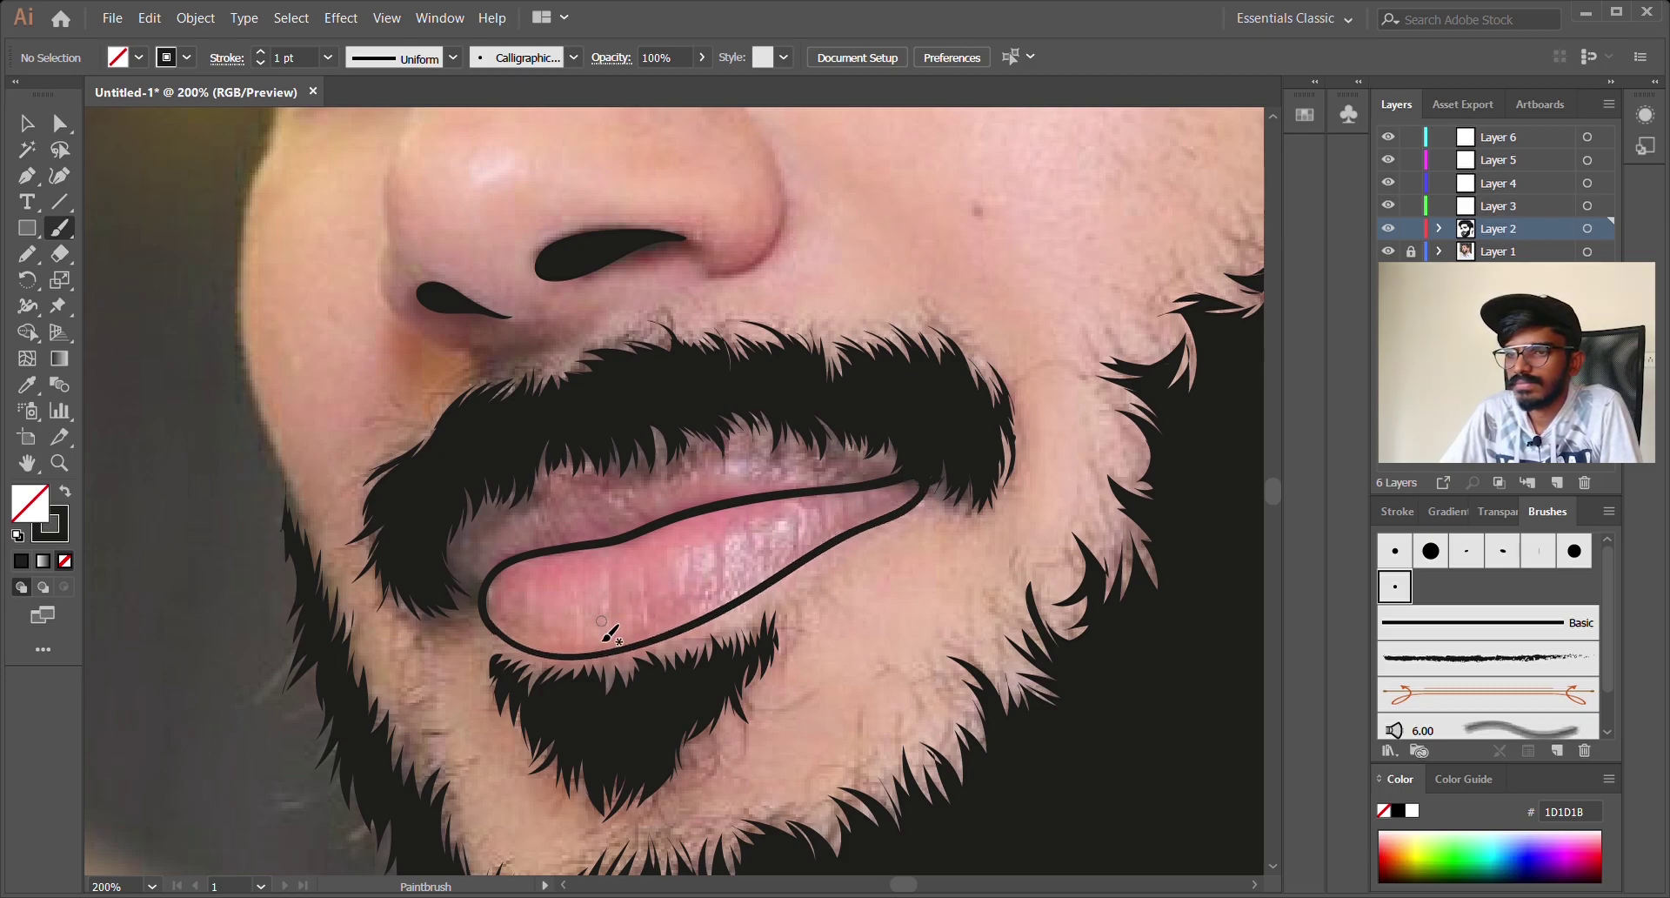
Step: Paint the upper lip's top edge beneath the moustache, reaching the right corner of the mouth
key(ctrl+minus)
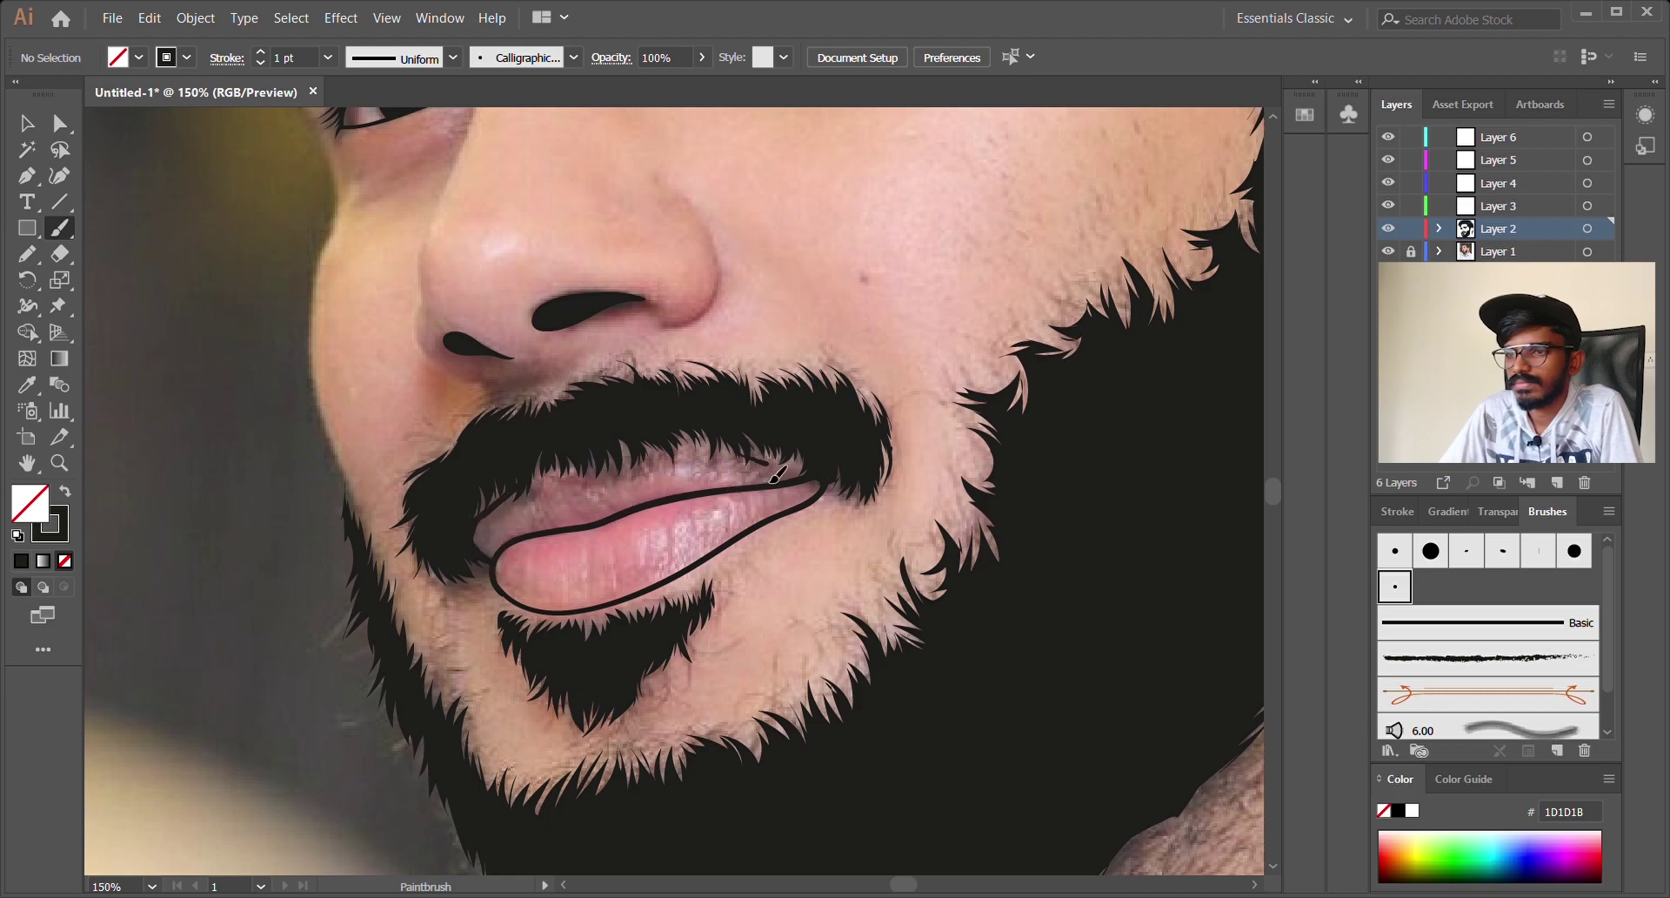
drag(549, 487, 670, 473)
drag(668, 450, 795, 476)
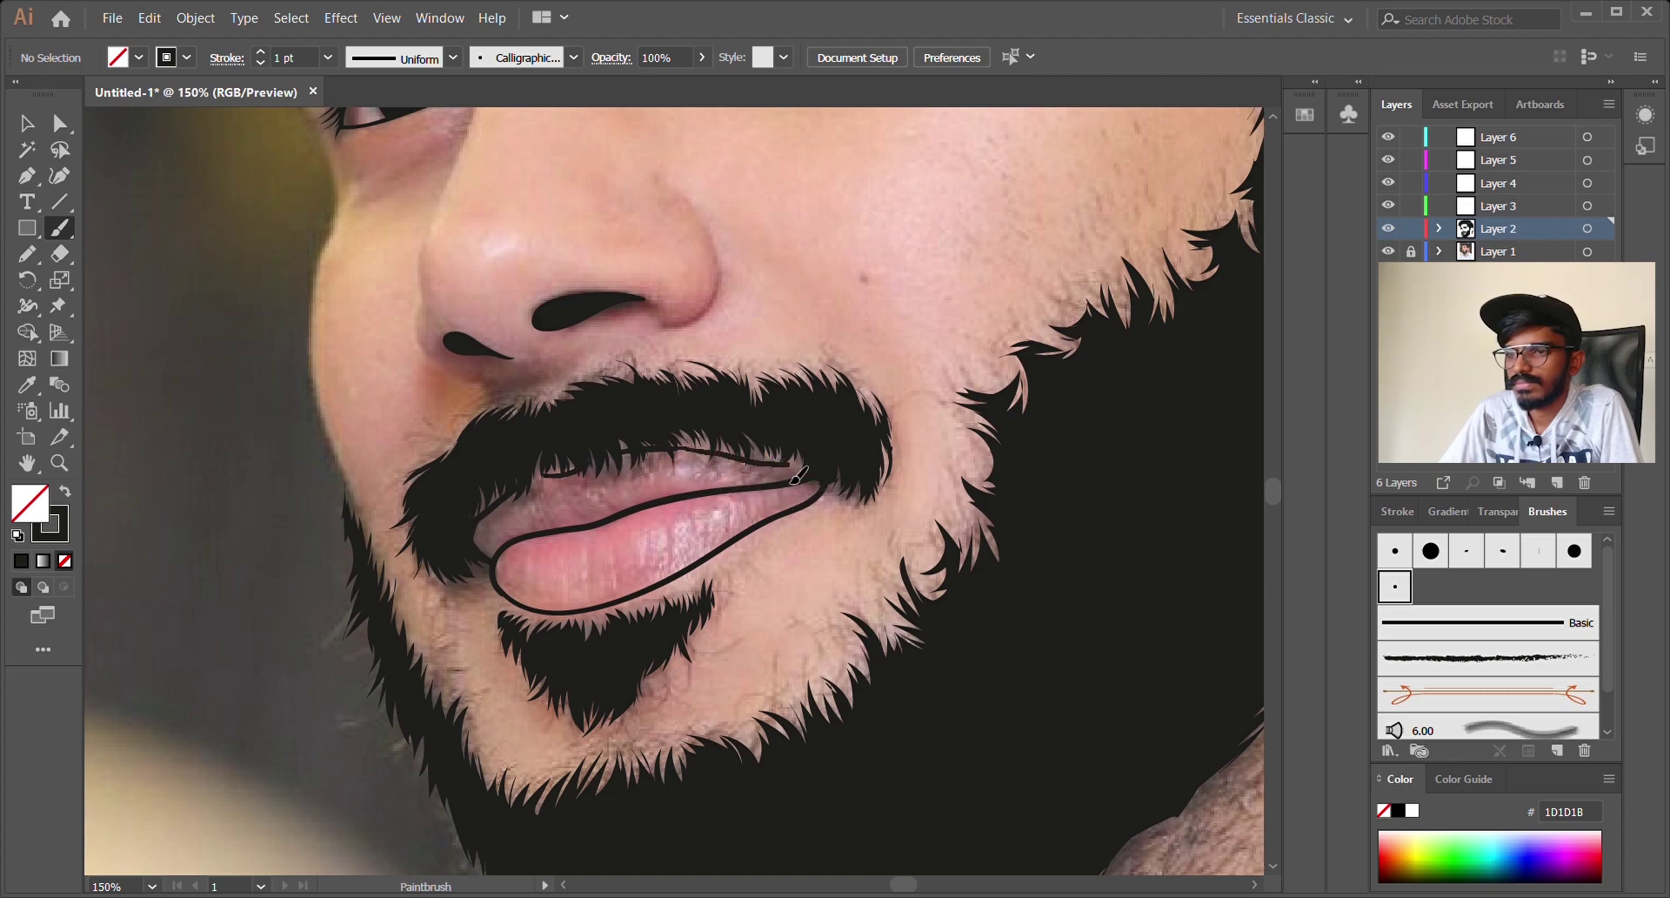
scroll(789, 500, down, 1)
scroll(633, 522, up, 3)
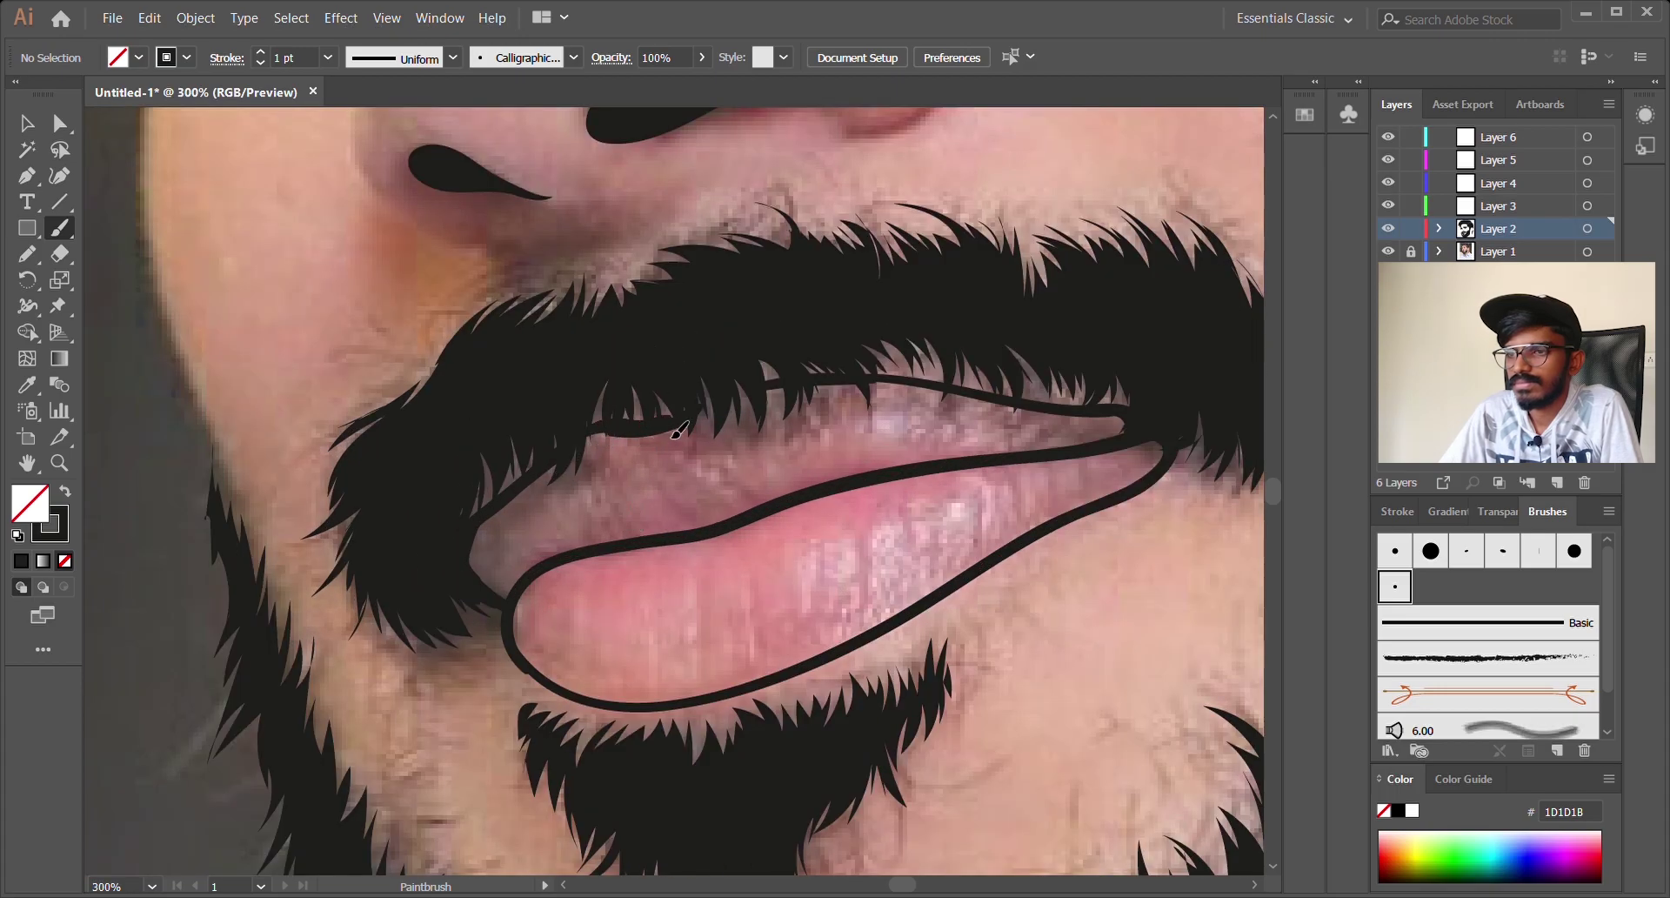
scroll(766, 353, down, 1)
scroll(768, 353, down, 1)
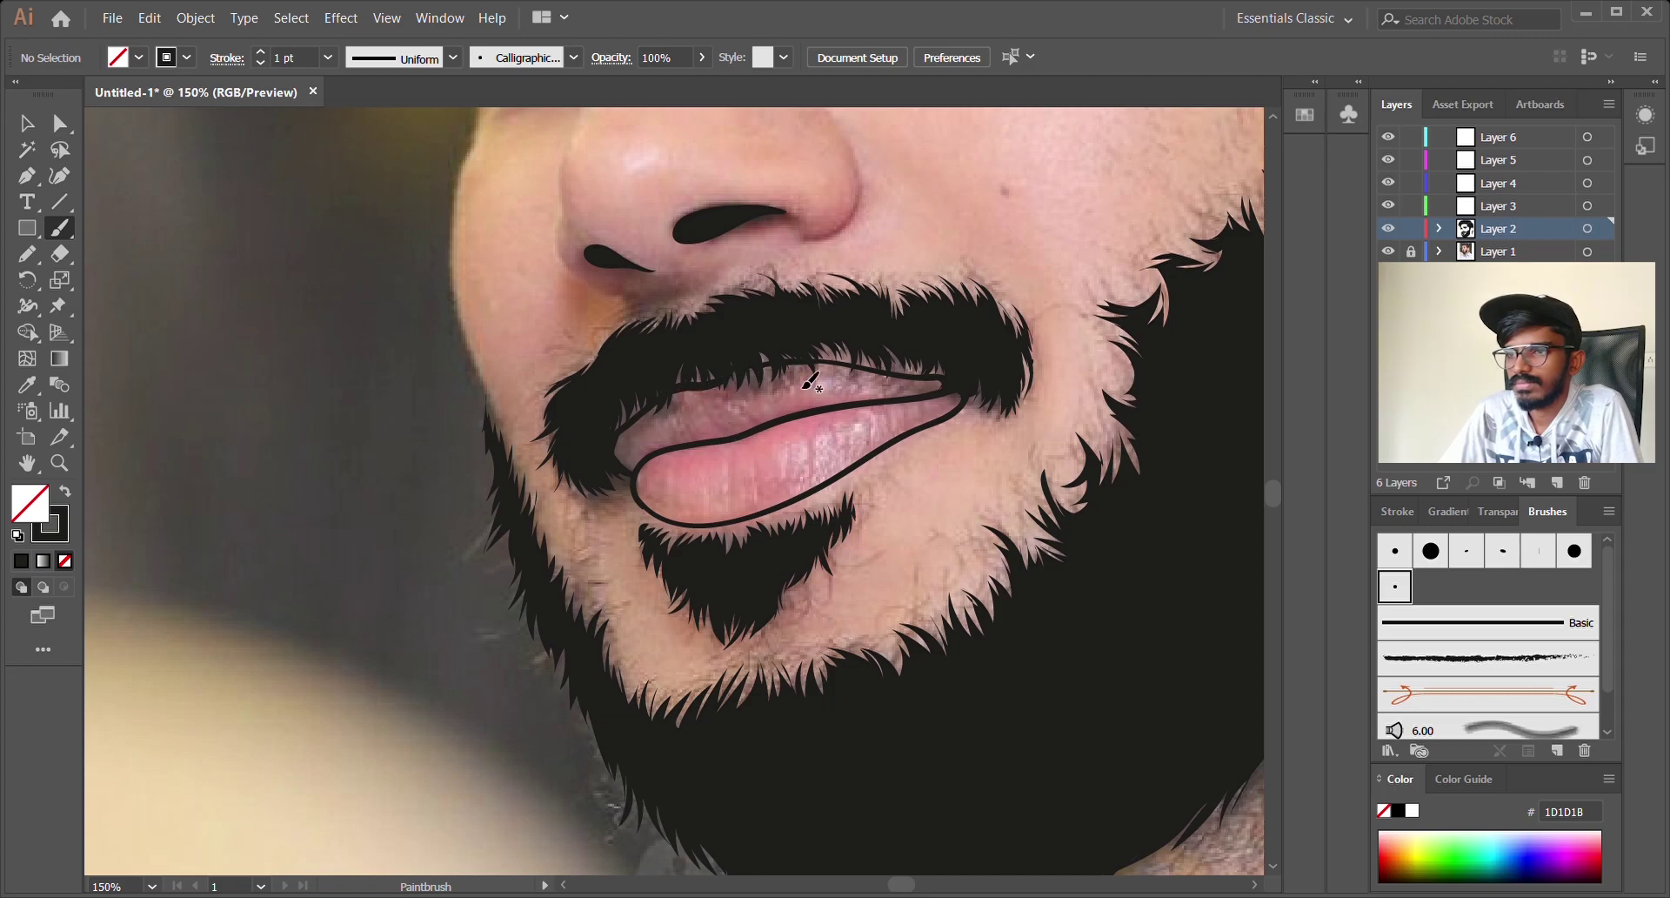
Step: Hide the photo on Layer 1 to check the line art, and show it again
scroll(787, 359, down, 2)
scroll(787, 358, up, 1)
click(1388, 252)
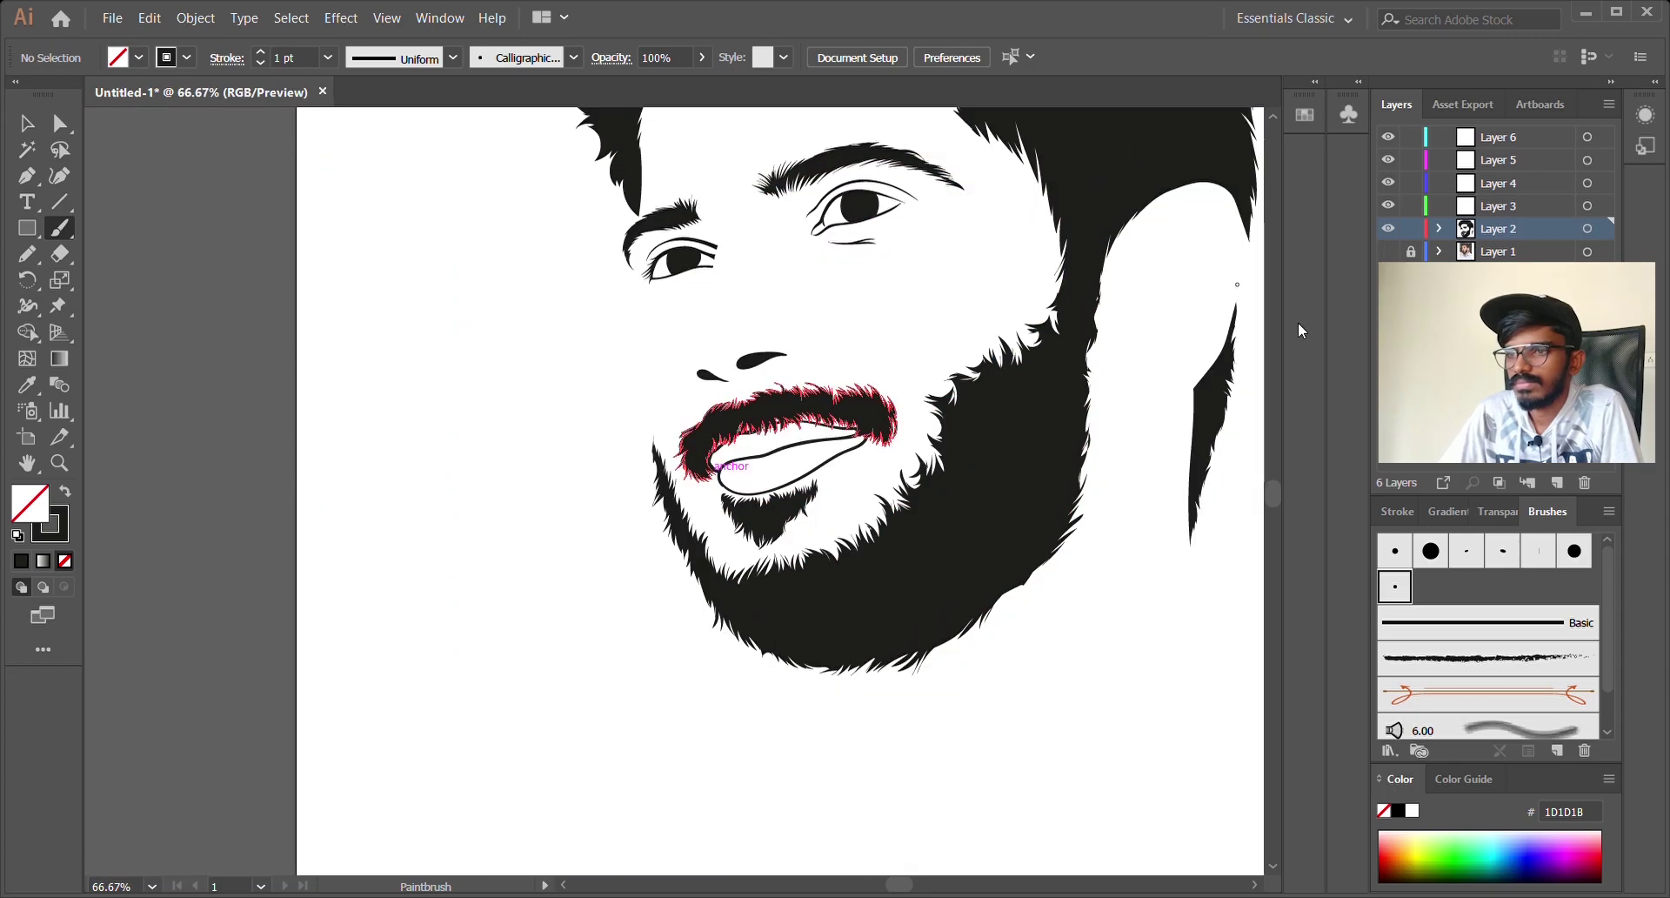
click(1389, 251)
Step: Paint the nose outline: the right nostril wing, the curve under the left nostril, and the bridge up to the brow
scroll(853, 430, up, 2)
scroll(822, 461, up, 3)
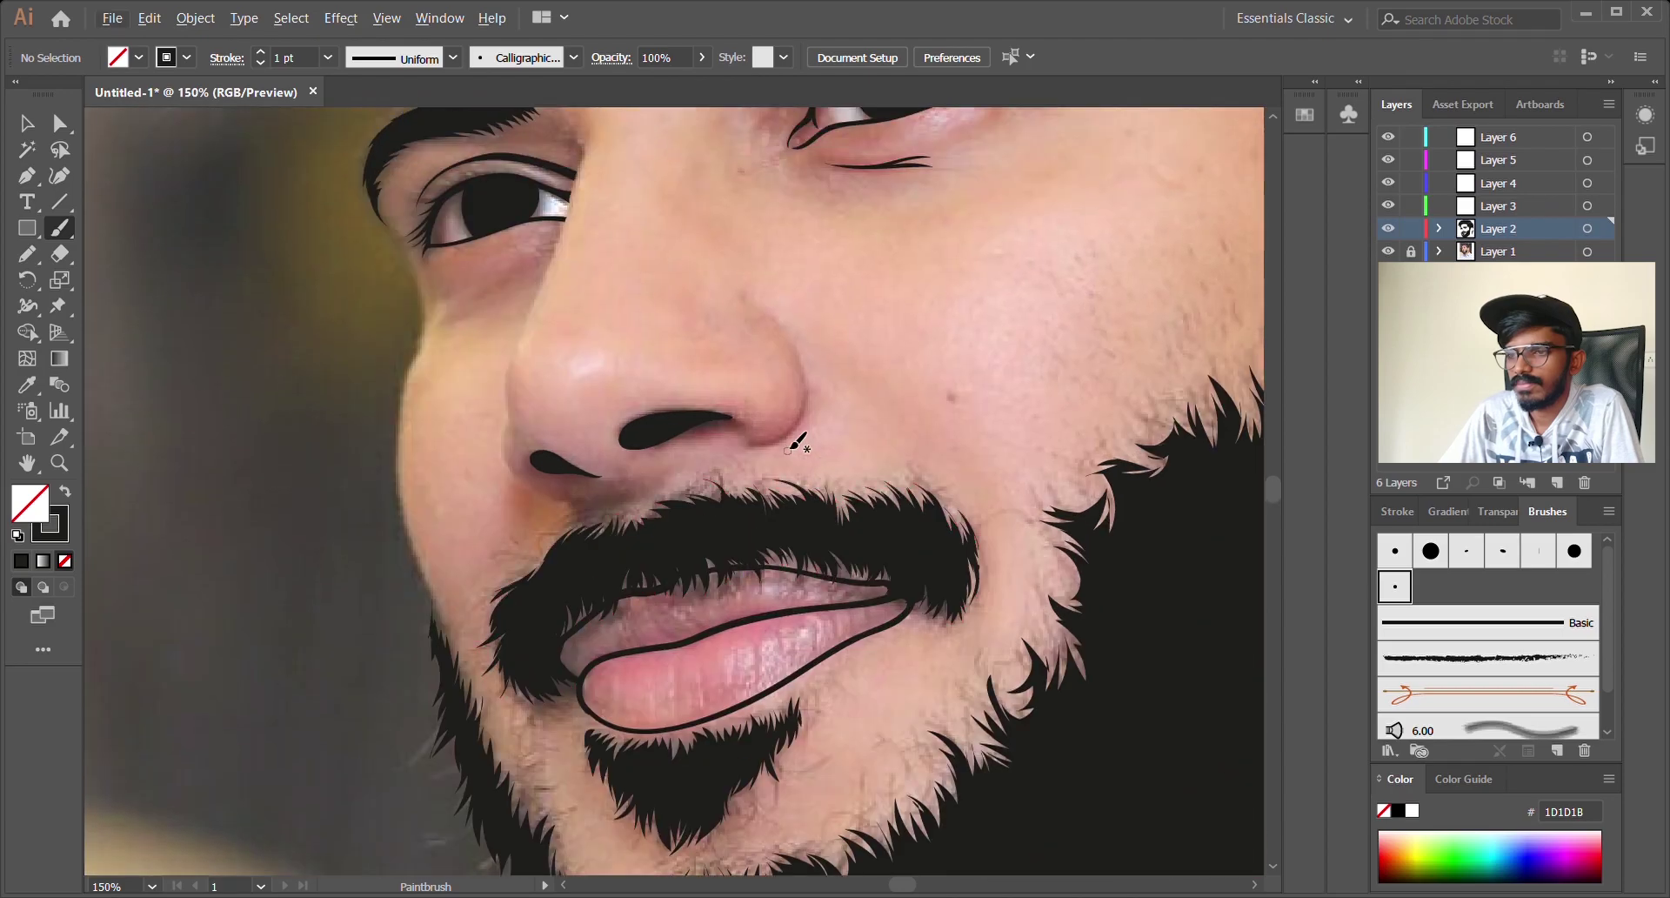
mouse_move(770, 362)
mouse_down()
mouse_move(793, 399)
mouse_move(799, 477)
mouse_move(737, 484)
mouse_up()
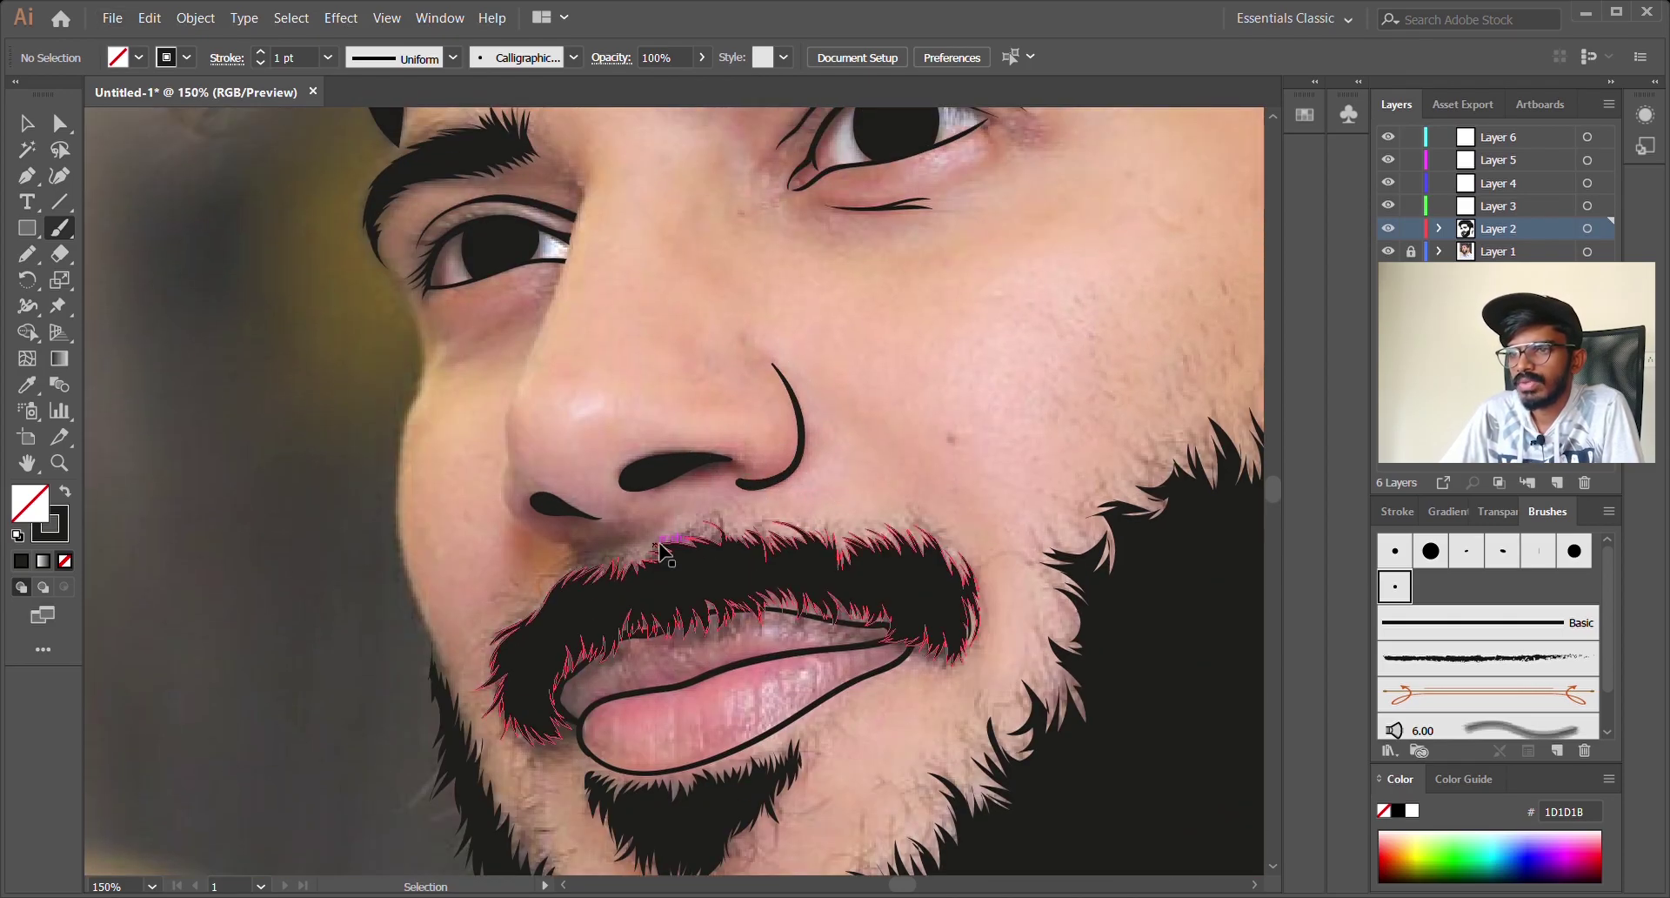
key(ctrl+z)
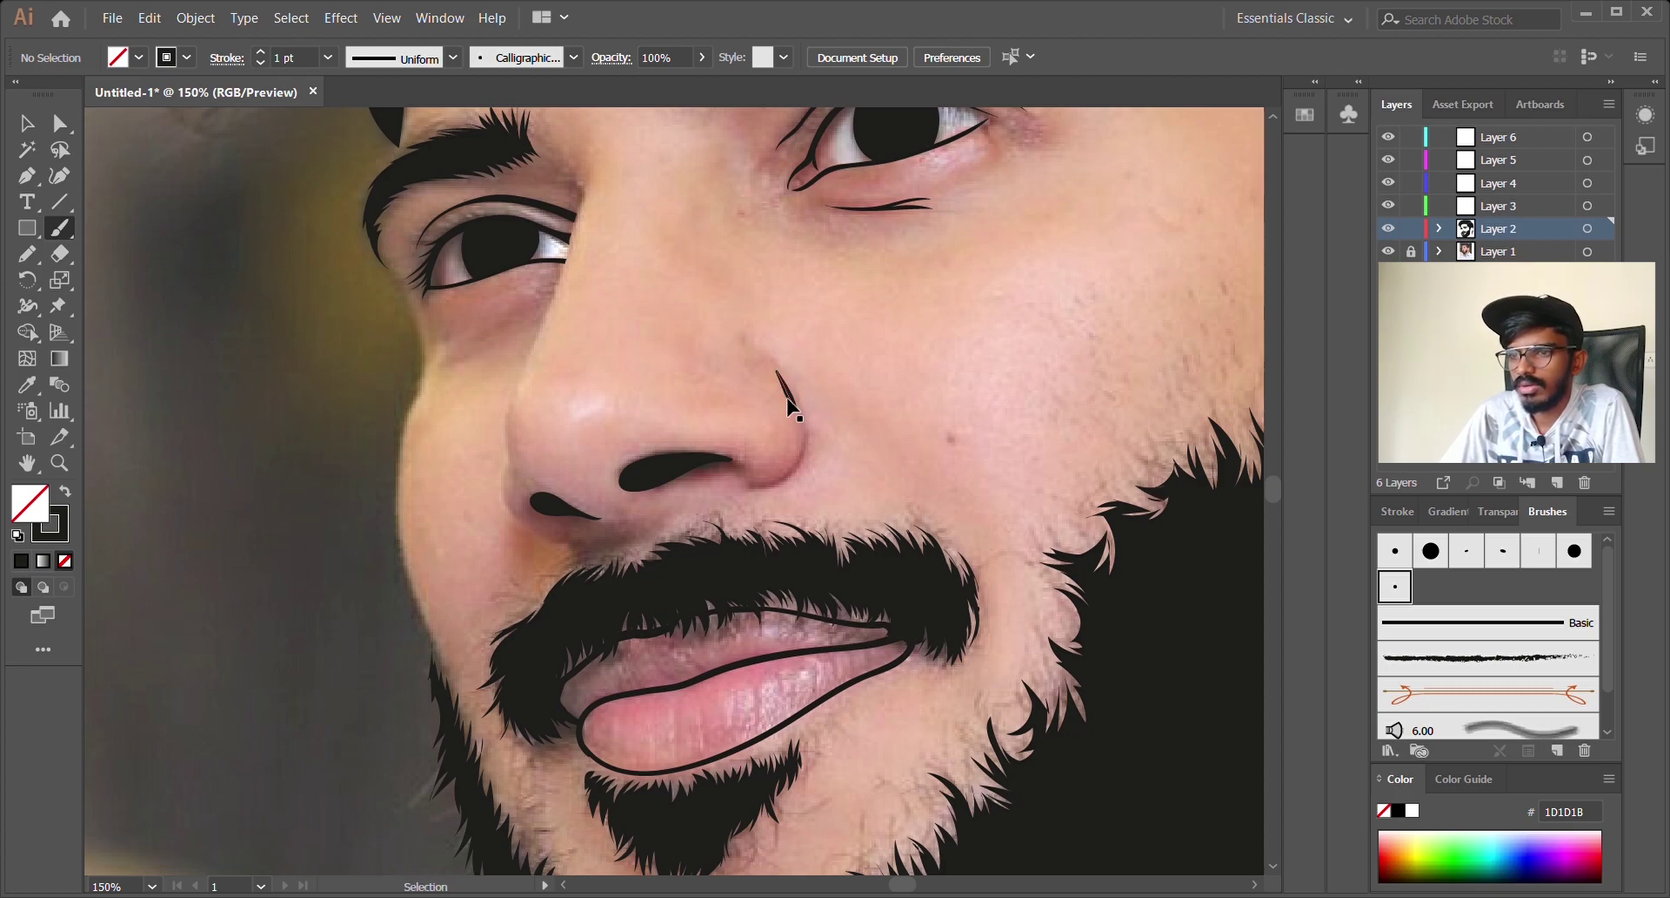
drag(806, 474, 757, 484)
mouse_move(506, 459)
mouse_down()
mouse_move(519, 533)
mouse_move(544, 555)
mouse_move(609, 540)
mouse_up()
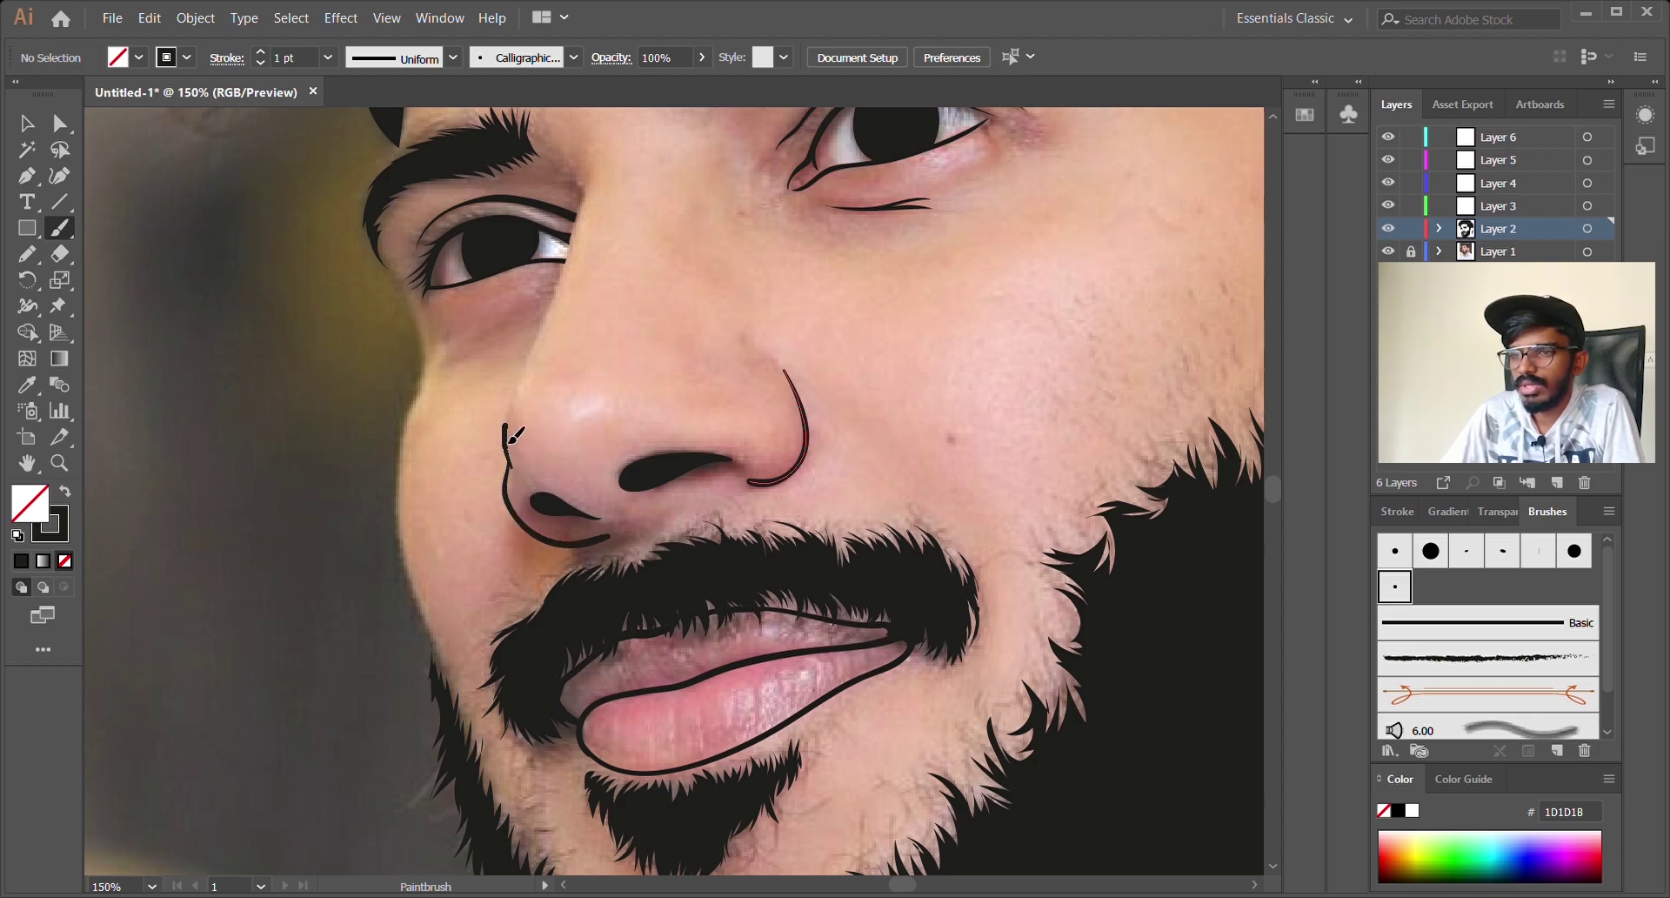
mouse_move(522, 372)
mouse_down()
mouse_move(576, 236)
mouse_move(564, 171)
mouse_up()
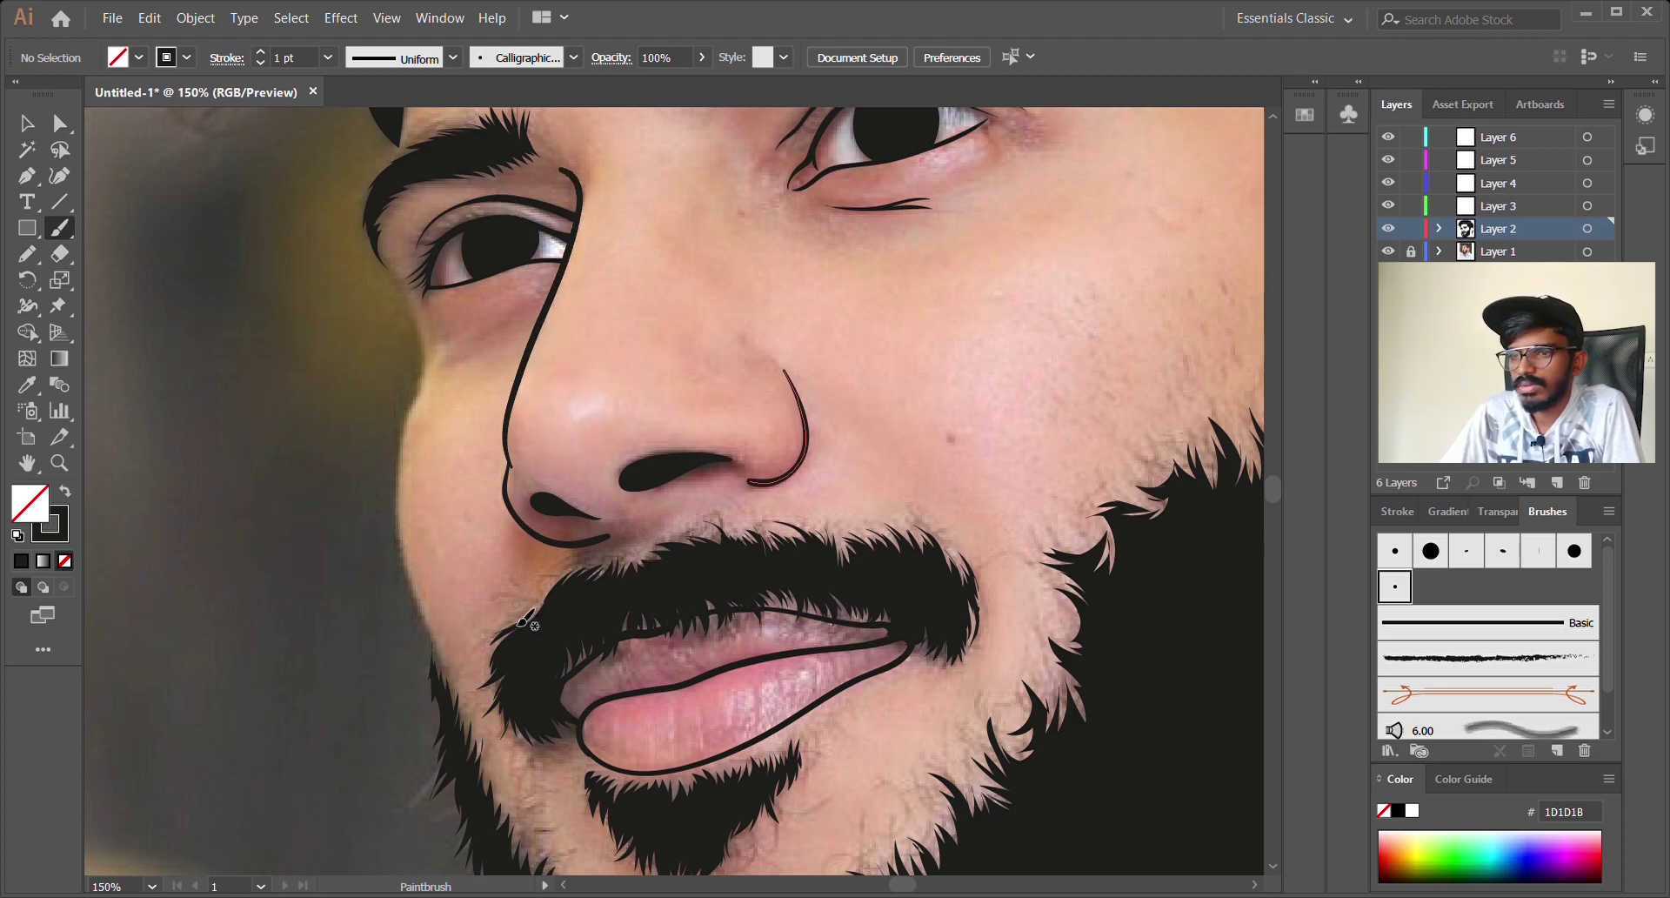
Step: Paint the left face contour from the eyebrow down the cheek to the beard
mouse_move(403, 293)
mouse_down()
mouse_move(426, 372)
mouse_move(409, 569)
mouse_up()
mouse_move(411, 228)
mouse_down()
mouse_move(409, 543)
mouse_move(468, 741)
mouse_up()
scroll(671, 532, down, 1)
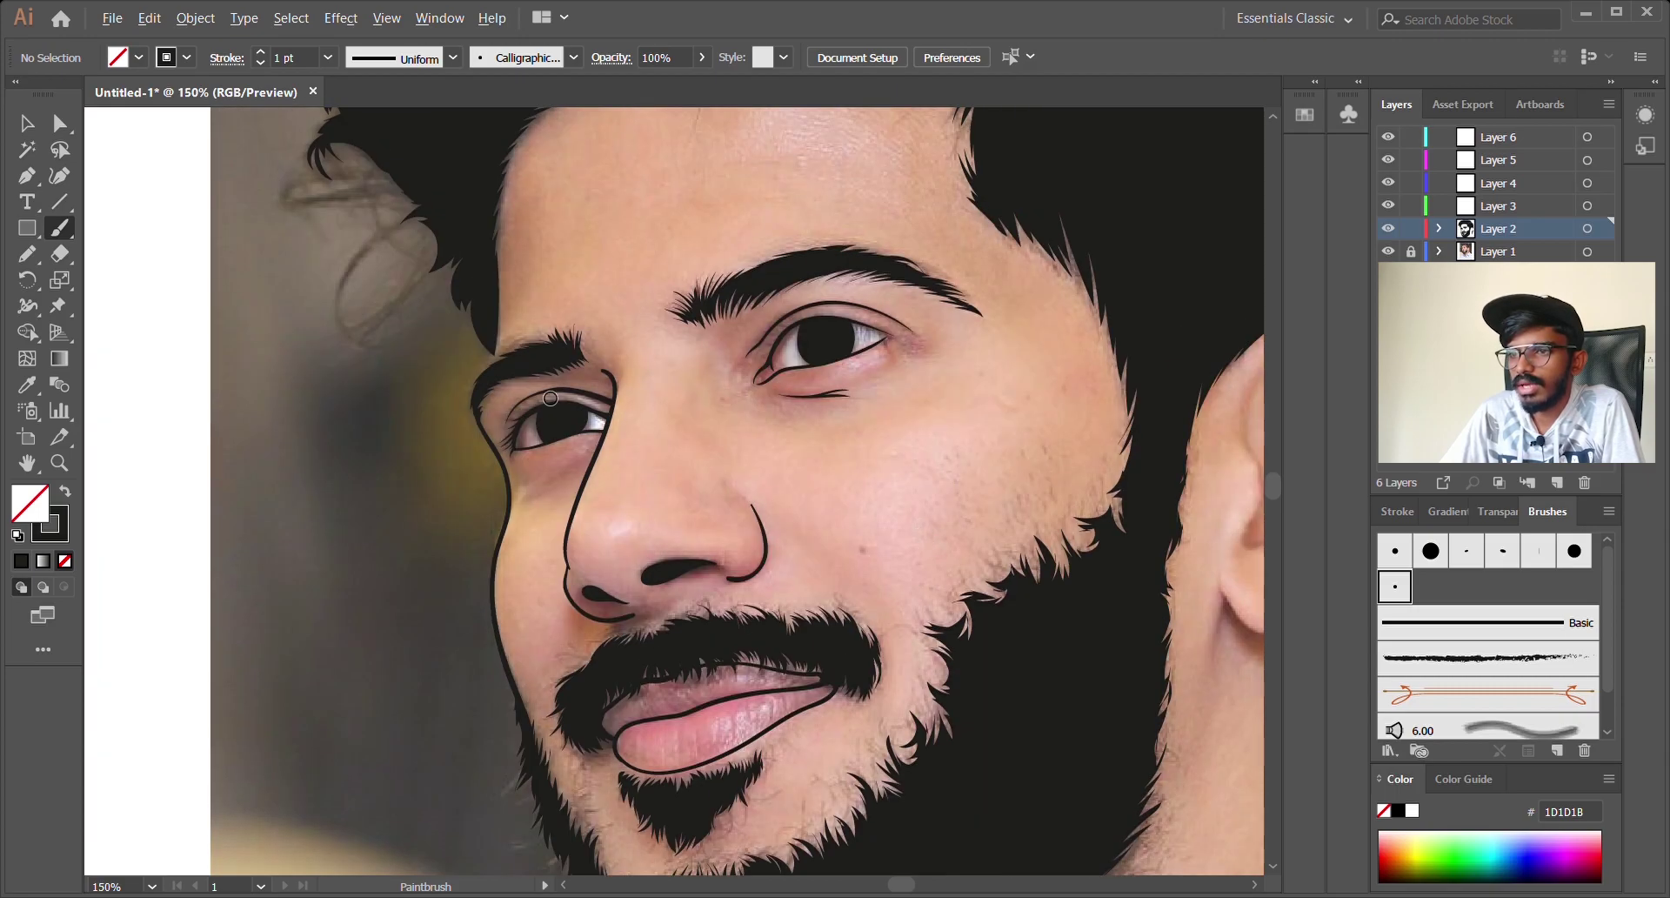
Step: Paint the ear's outer contour and its main inner rim curves, redrawing the strokes that miss the photo's edges
scroll(487, 366, up, 1)
scroll(483, 286, down, 2)
drag(1017, 353, 730, 488)
scroll(730, 488, up, 2)
mouse_move(897, 215)
mouse_down()
mouse_move(893, 400)
mouse_move(868, 483)
mouse_up()
key(ctrl+z)
mouse_move(665, 304)
mouse_down()
mouse_move(676, 524)
mouse_move(779, 558)
mouse_up()
drag(767, 497, 821, 424)
mouse_move(830, 261)
mouse_down()
mouse_move(869, 431)
mouse_move(798, 517)
mouse_up()
key(ctrl+z)
mouse_move(829, 270)
mouse_down()
mouse_move(841, 323)
mouse_move(793, 509)
mouse_up()
Step: Paint the remaining inner ear folds, the earlobe curve and the short neck line below it
mouse_move(701, 435)
mouse_down()
mouse_move(779, 183)
mouse_move(896, 328)
mouse_up()
drag(713, 317, 752, 352)
drag(717, 230, 765, 291)
mouse_move(625, 528)
mouse_down()
mouse_move(742, 641)
mouse_move(788, 614)
mouse_up()
drag(638, 588, 619, 707)
scroll(903, 587, down, 1)
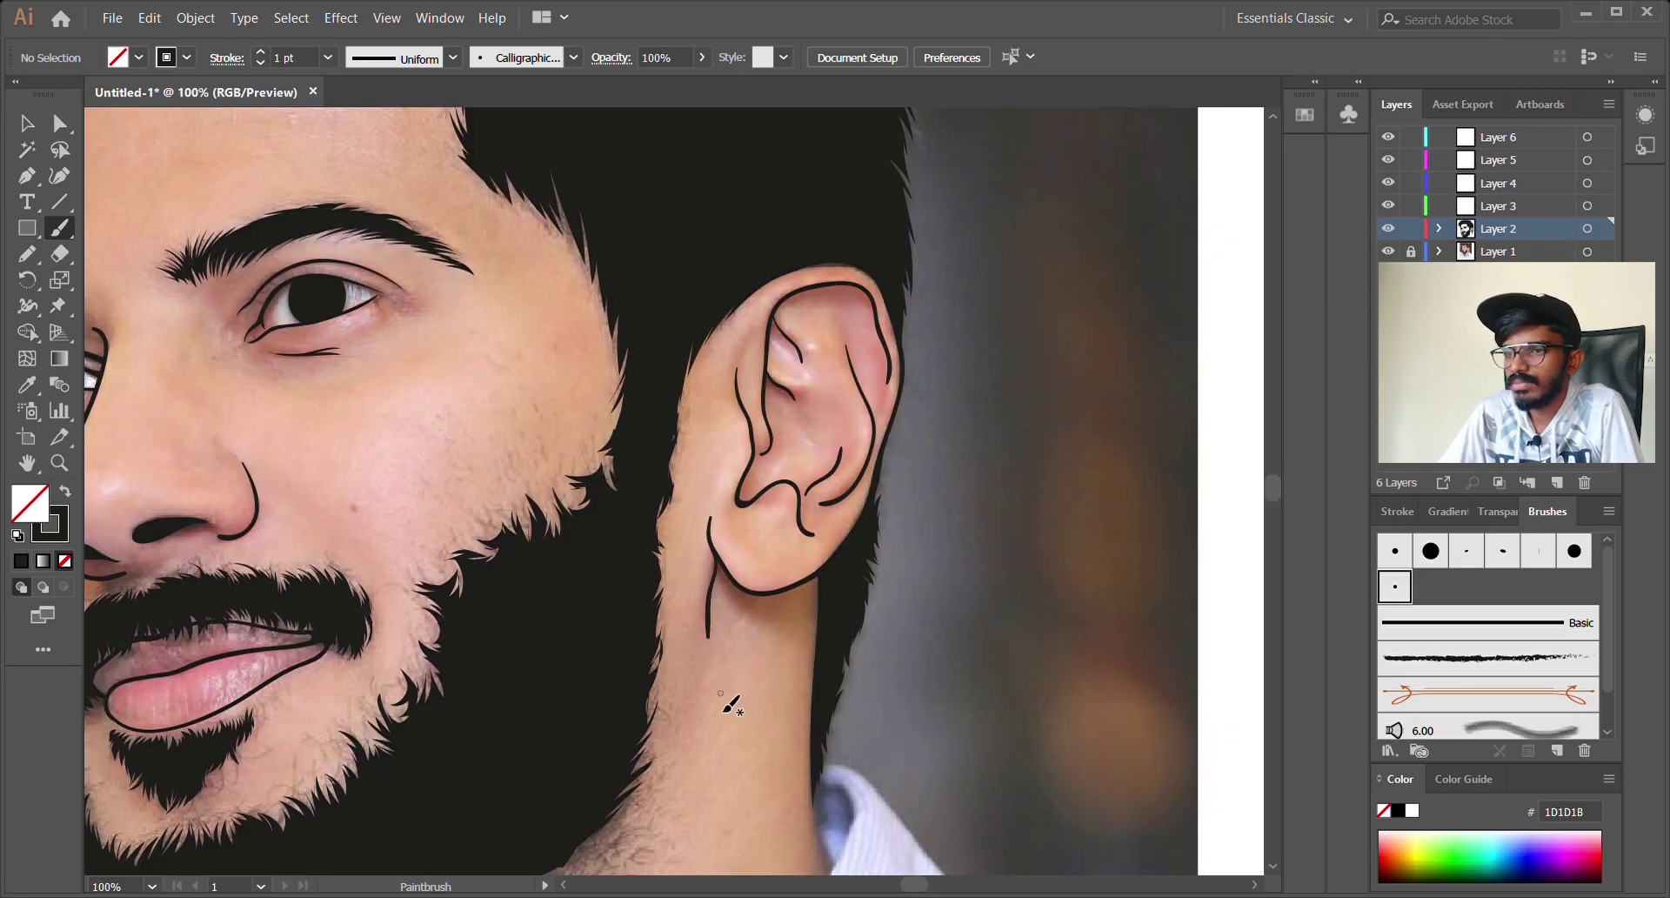
Step: Paint the looping loose hair strands that hang beside the forehead on the left
scroll(722, 709, down, 6)
scroll(404, 302, up, 3)
mouse_move(486, 569)
mouse_down()
mouse_move(456, 506)
mouse_move(541, 438)
mouse_up()
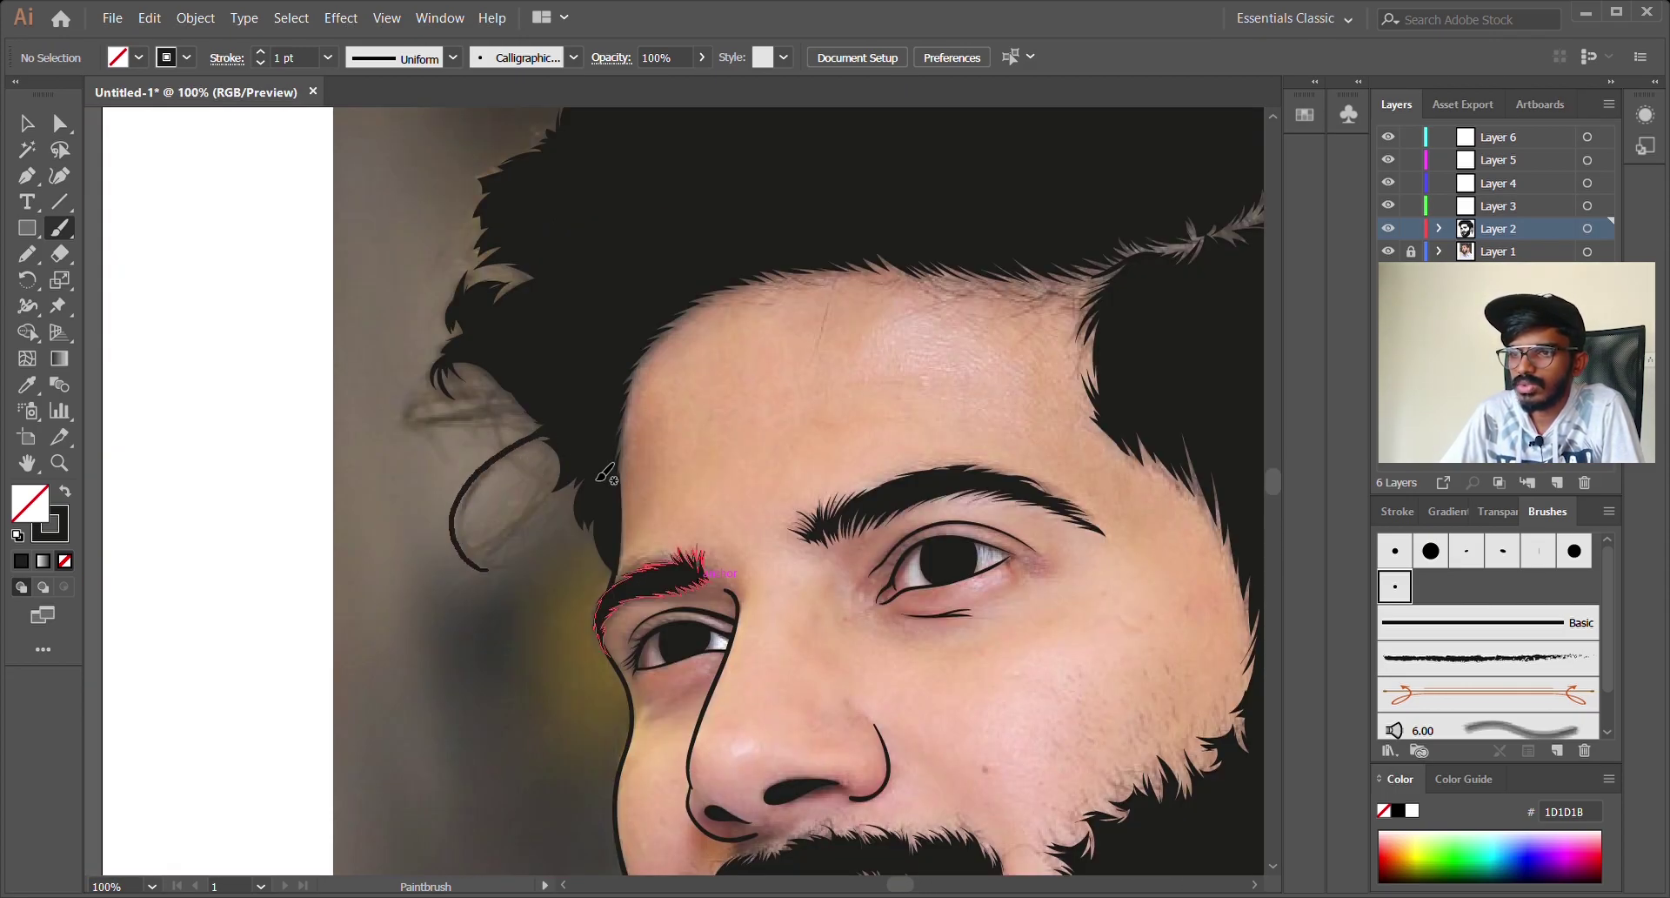
mouse_move(440, 550)
mouse_down()
mouse_move(535, 501)
mouse_move(561, 431)
mouse_move(469, 565)
mouse_up()
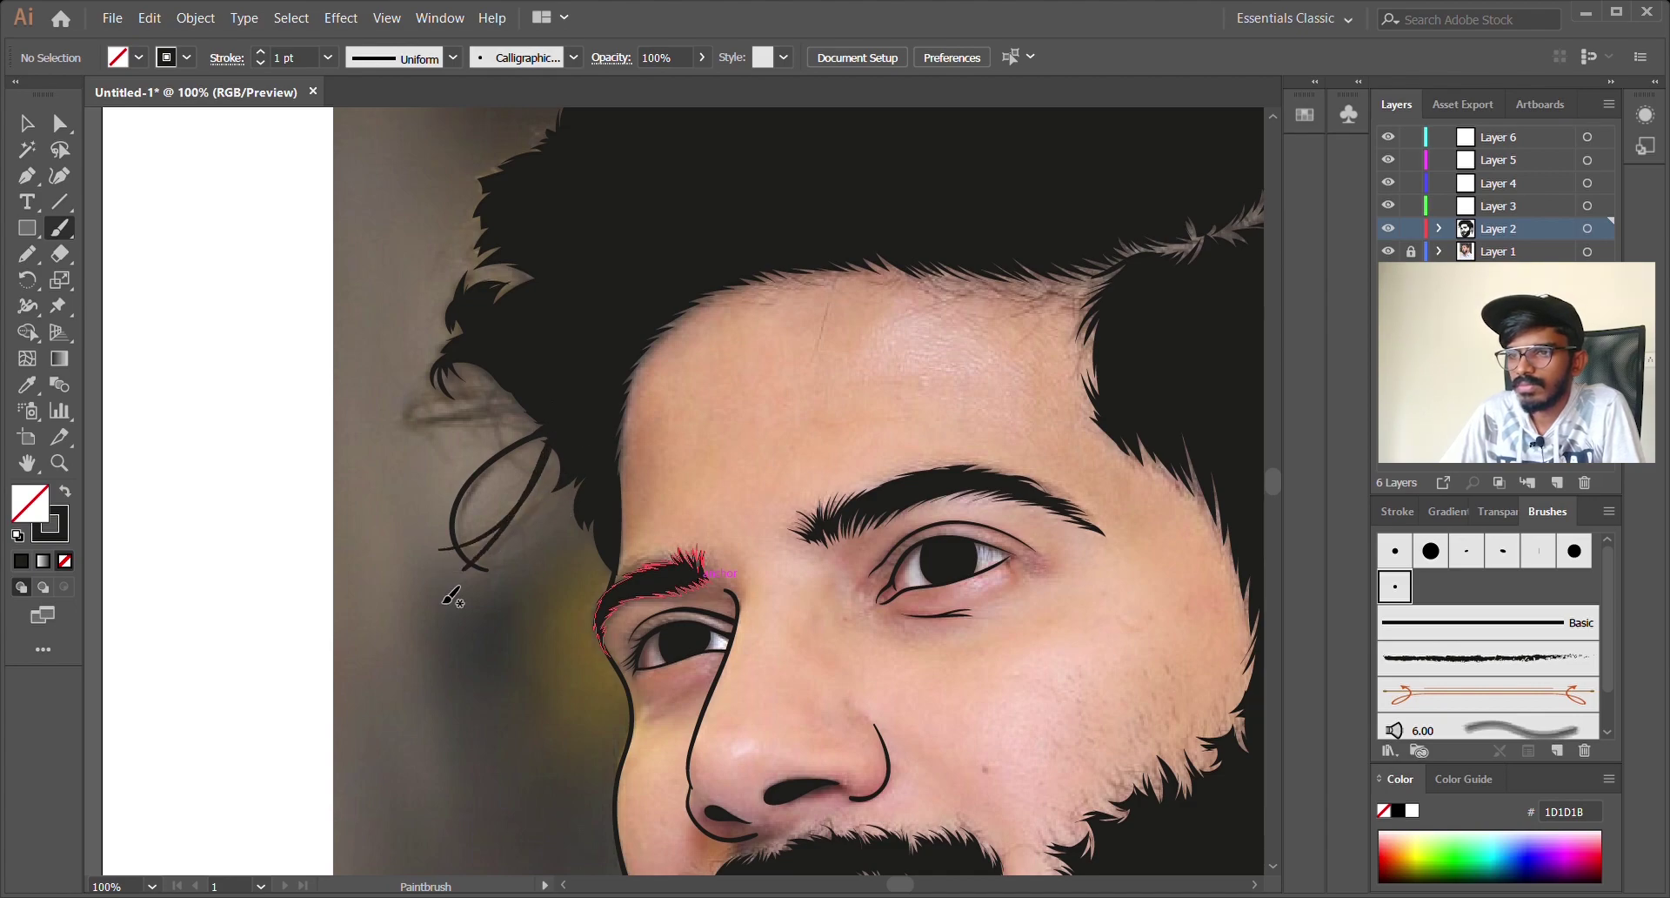
key(ctrl+z)
drag(549, 442, 477, 574)
mouse_move(561, 472)
mouse_down()
mouse_move(495, 537)
mouse_move(585, 460)
mouse_move(445, 592)
mouse_move(561, 463)
mouse_move(481, 549)
mouse_up()
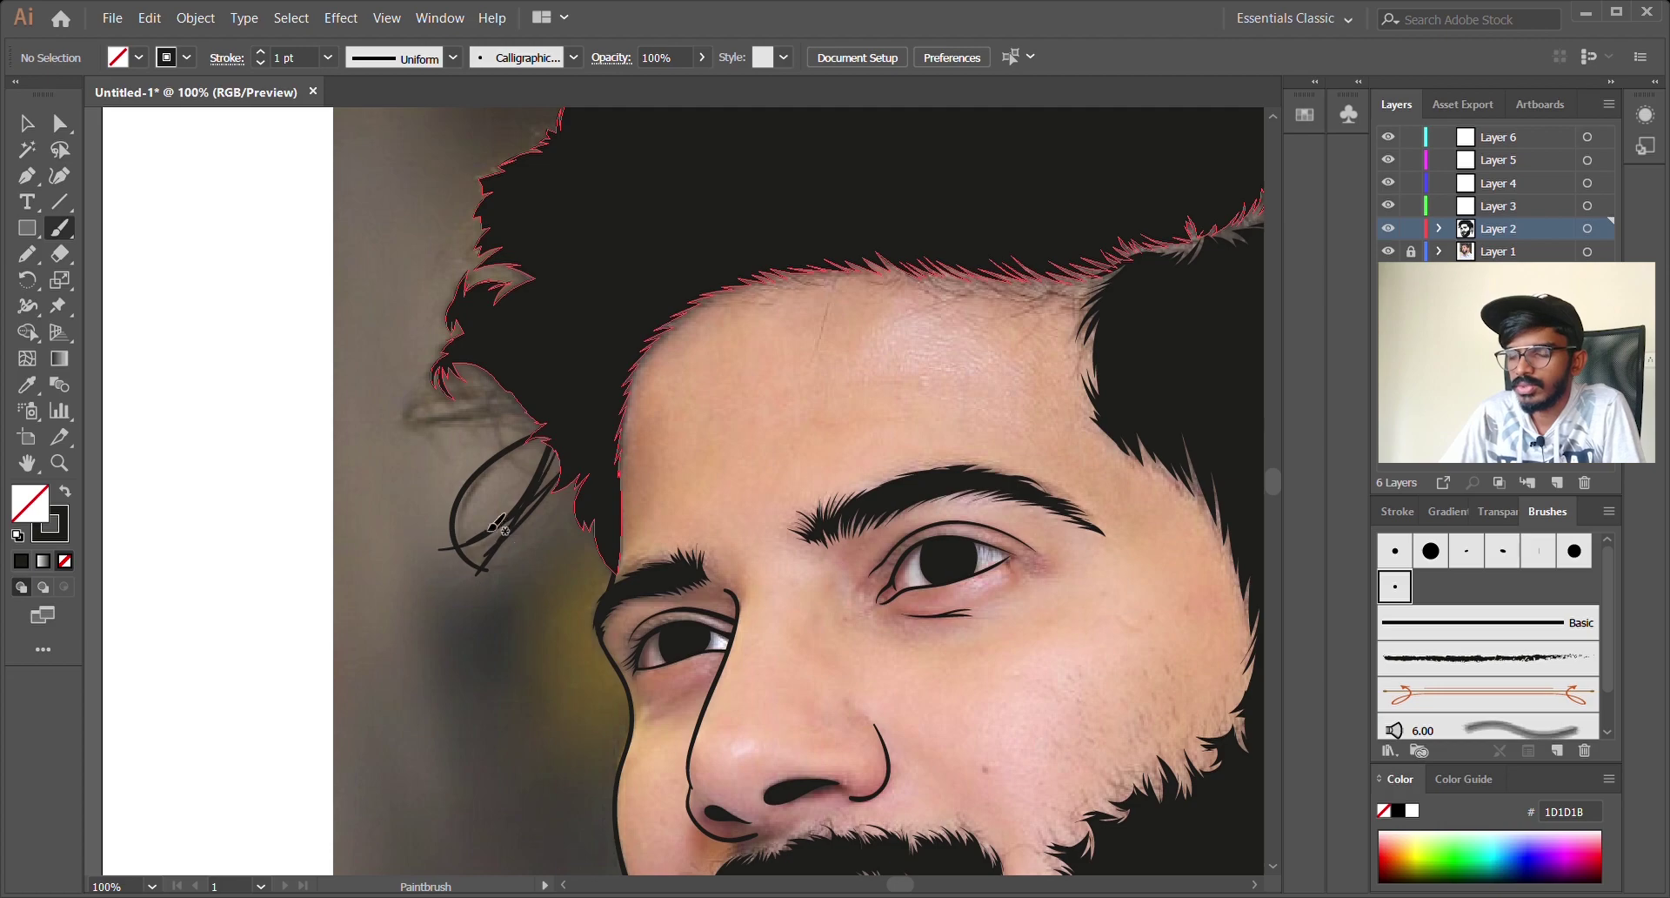
Step: Add thin wispy strands above the hair loop, extending outward from the left edge of the hair
mouse_move(491, 375)
mouse_down()
mouse_move(504, 448)
mouse_move(487, 413)
mouse_move(521, 419)
mouse_move(528, 446)
mouse_up()
drag(411, 421, 563, 443)
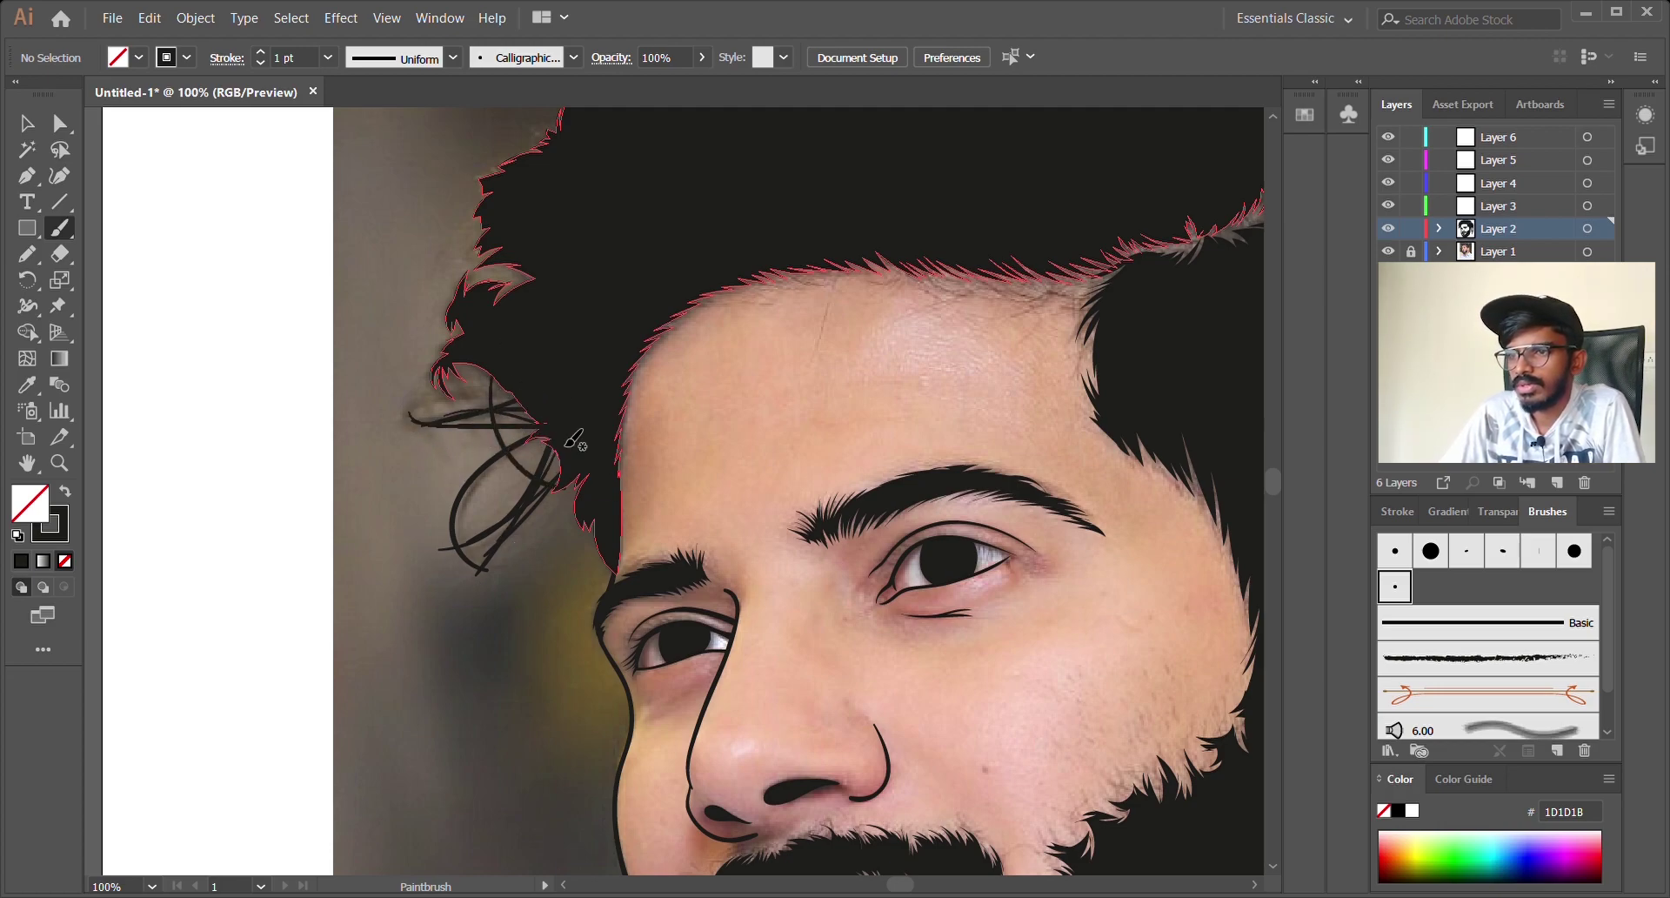
drag(409, 416, 540, 396)
key(ctrl+z)
drag(406, 415, 498, 393)
mouse_move(440, 447)
mouse_down()
mouse_move(403, 415)
mouse_move(520, 389)
mouse_up()
Step: Add short flyaway strands along the hair's left edge and up across the top of the head
drag(587, 345, 554, 578)
drag(433, 496, 449, 411)
drag(481, 374, 522, 356)
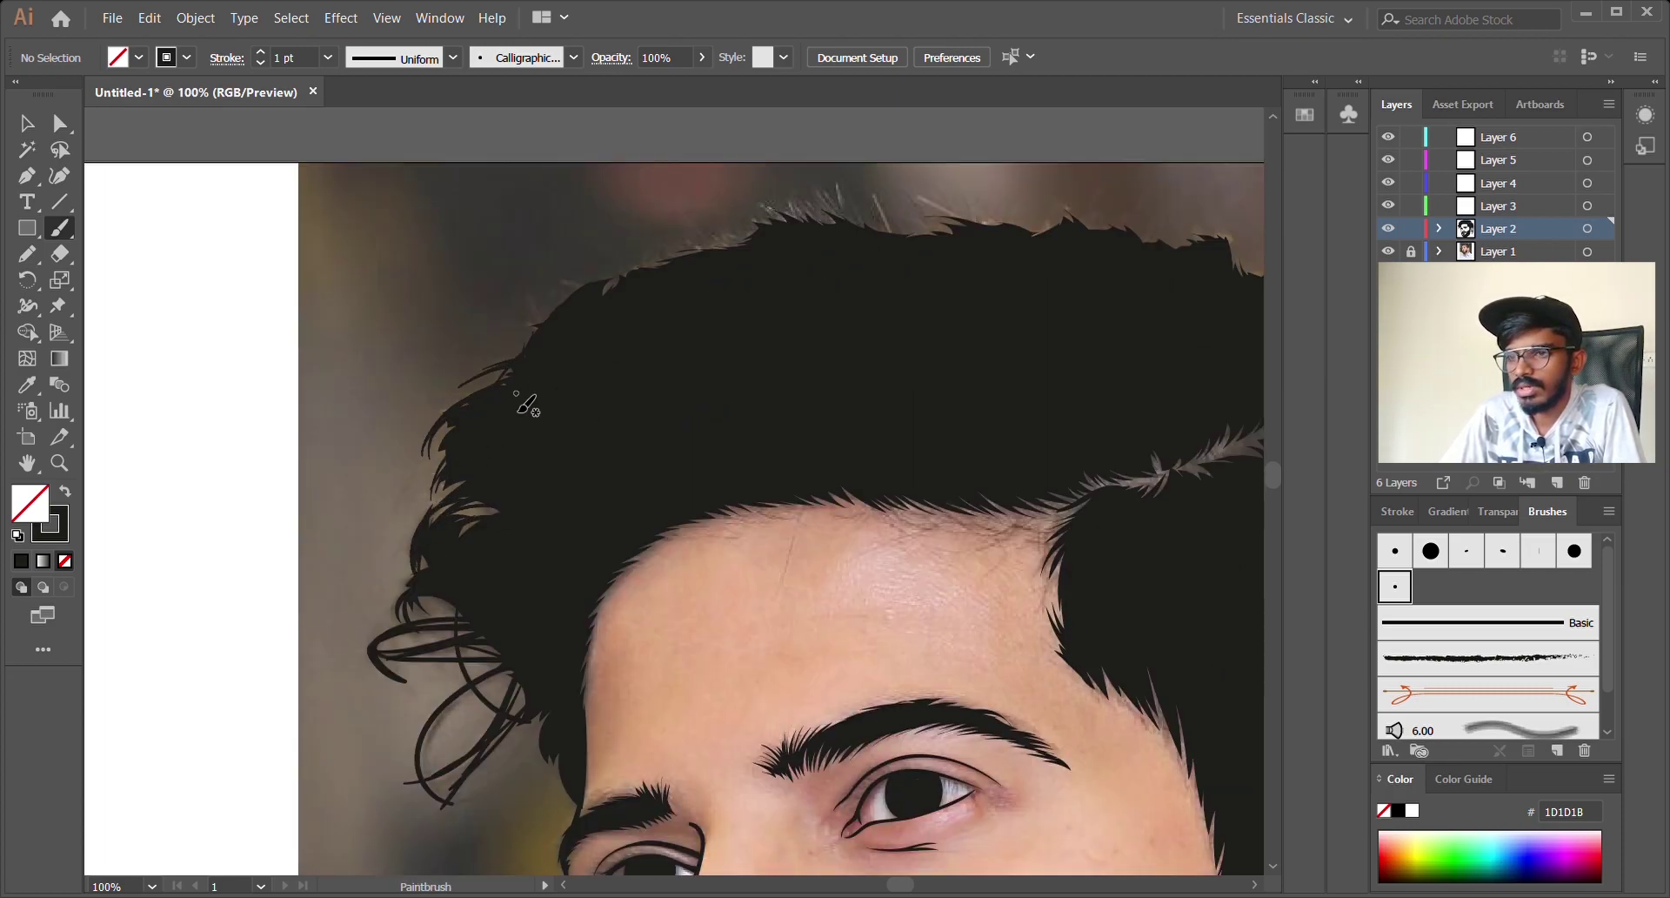
key(v)
click(527, 258)
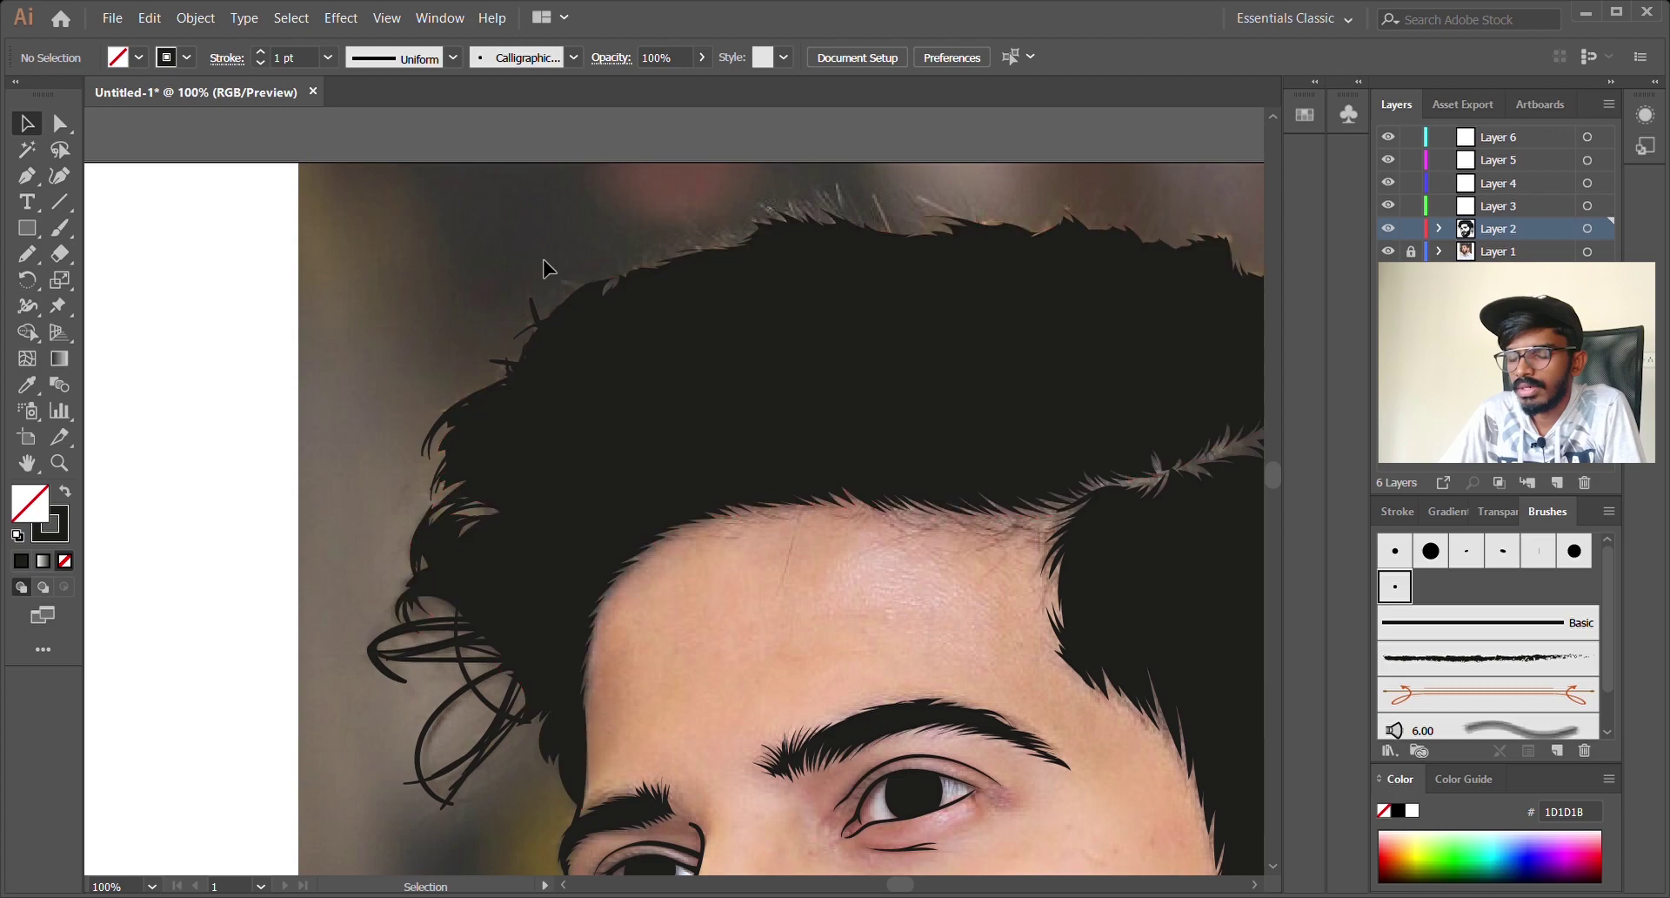
key(b)
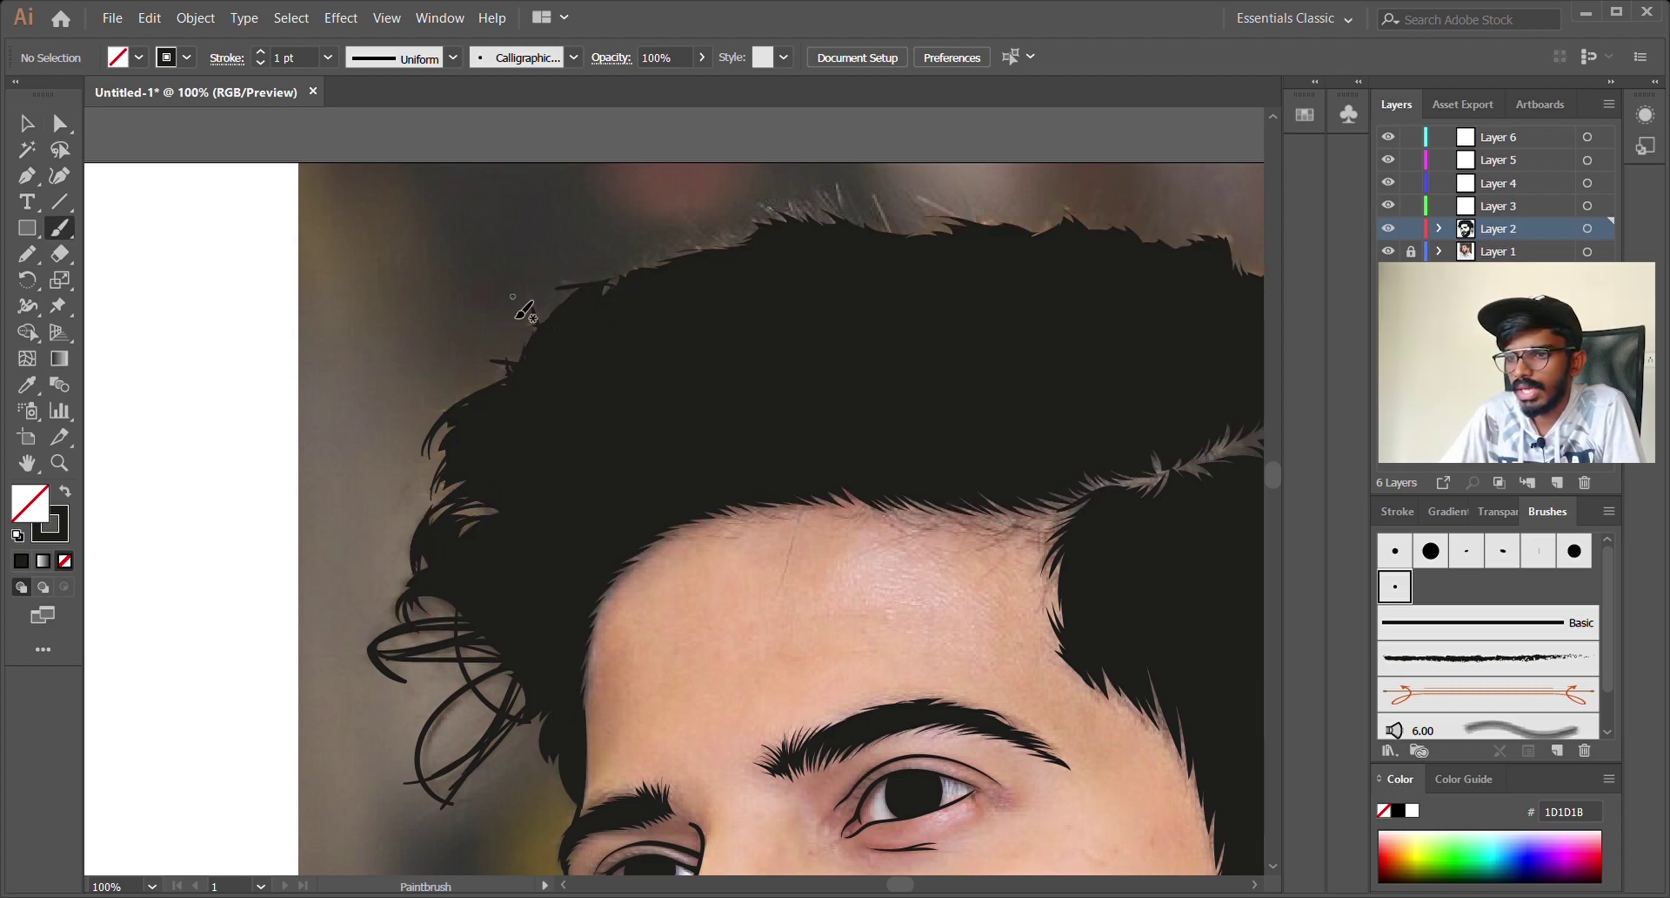
drag(607, 280, 699, 252)
mouse_move(696, 248)
mouse_down()
mouse_move(861, 198)
mouse_move(948, 205)
mouse_move(926, 228)
mouse_move(467, 300)
mouse_up()
Step: Paint short flyaway strands along the back of the crown and over the top of the side hair behind it
drag(887, 380, 813, 364)
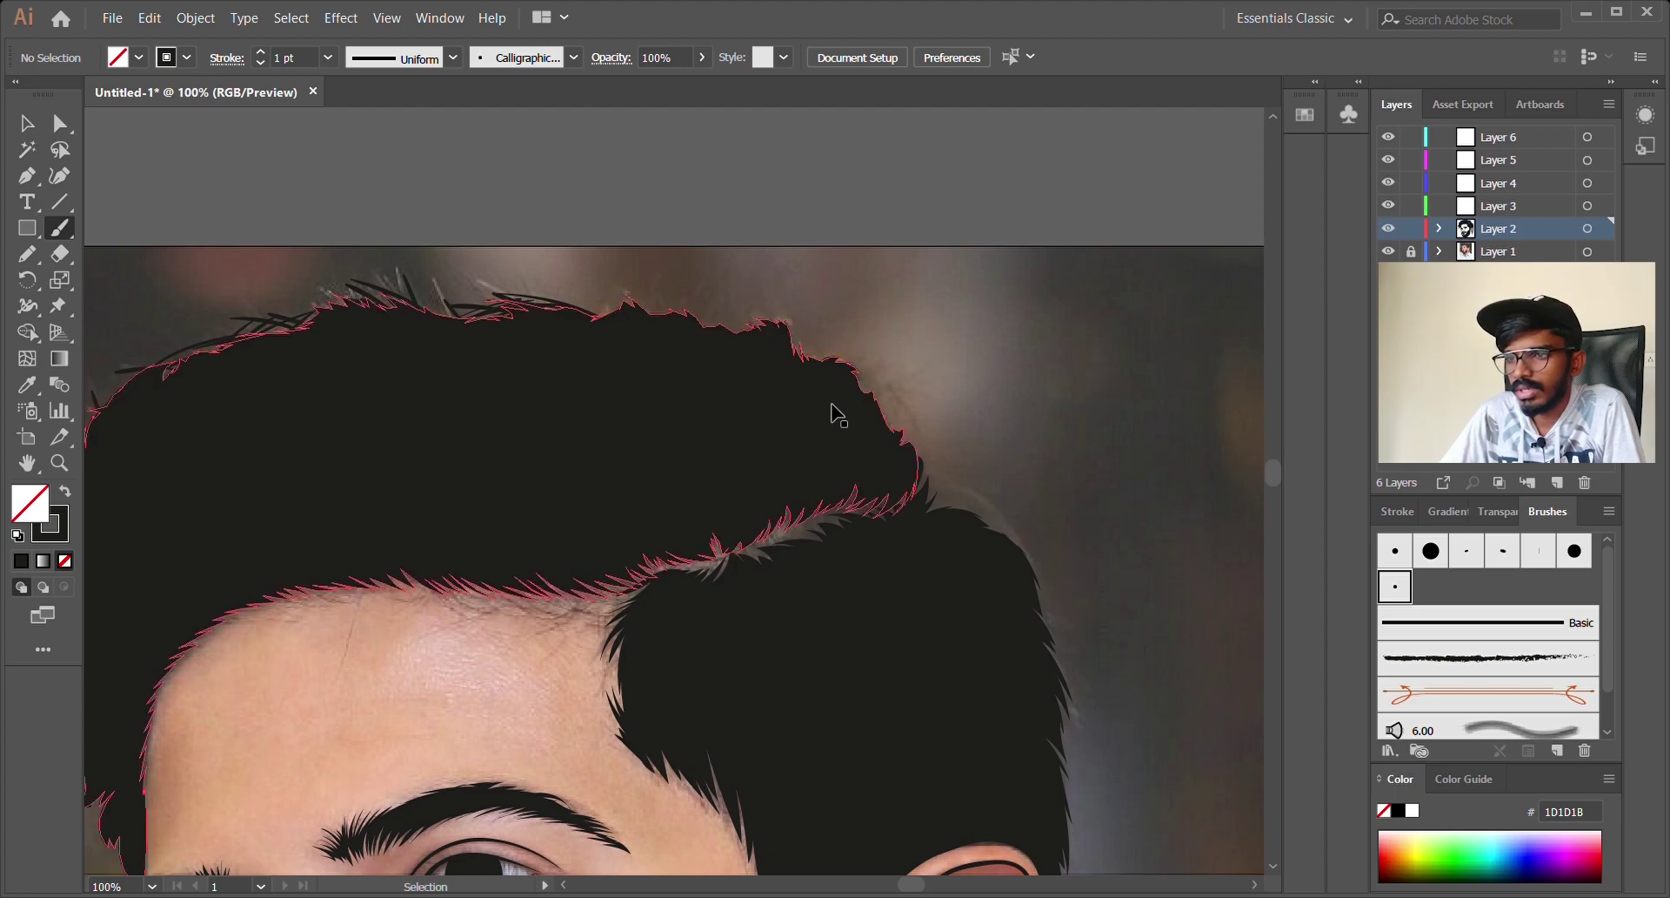
drag(891, 446, 880, 382)
drag(935, 531, 1018, 500)
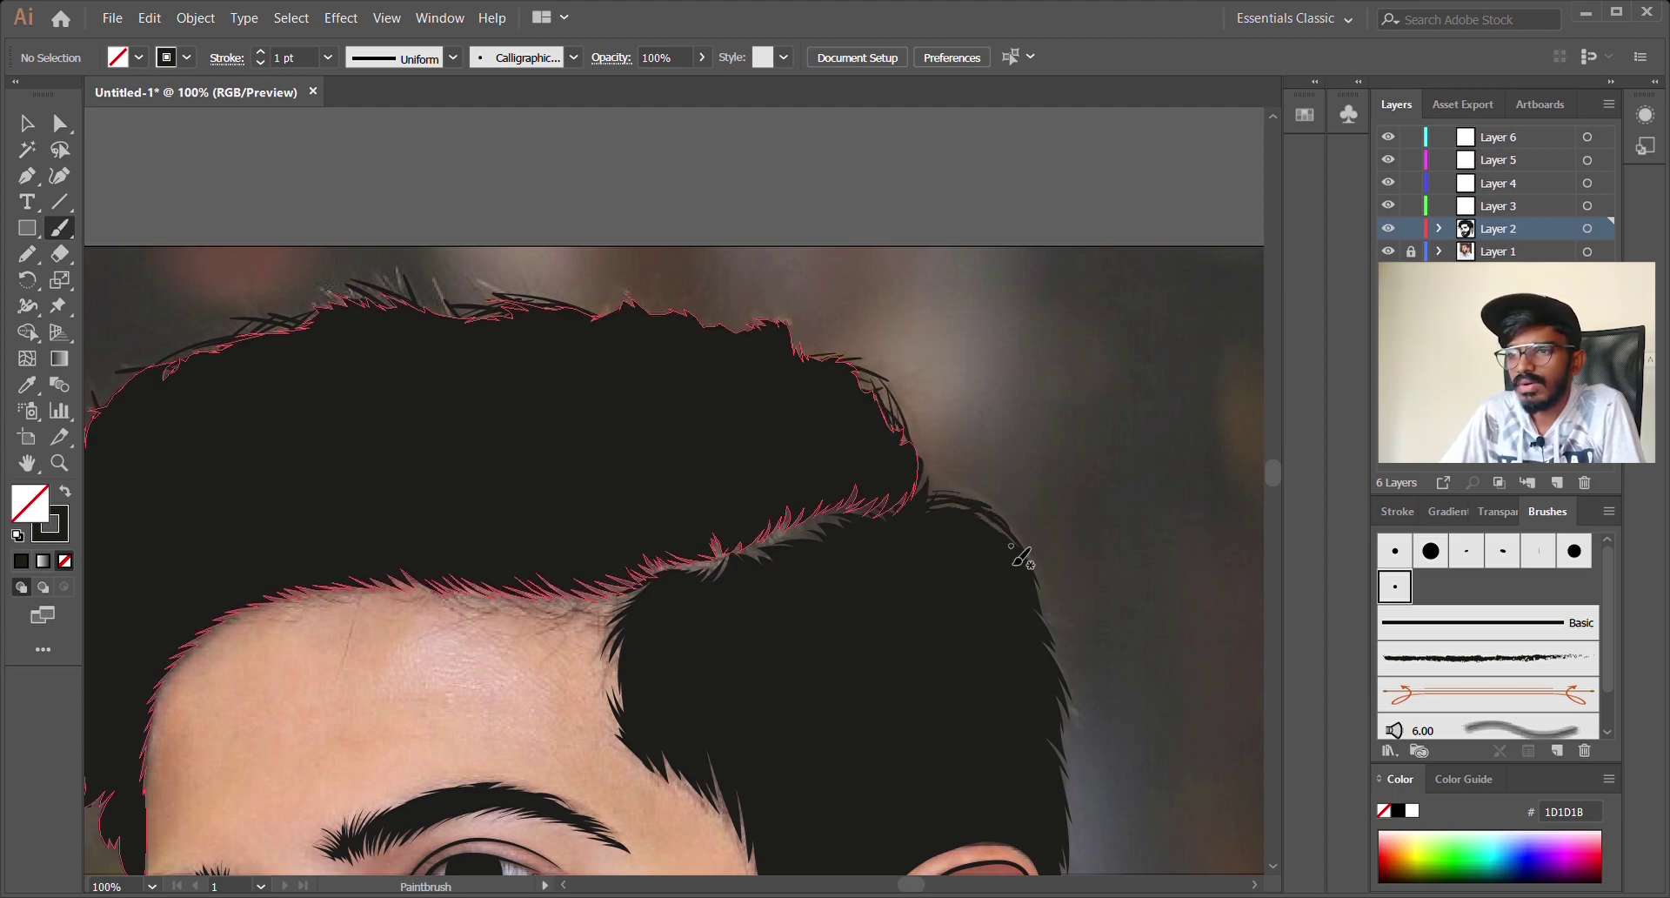
Step: Paint the front neck line down from the beard and begin a wavy dripping edge across the lower neck
key(ctrl+minus)
scroll(472, 376, down, 8)
drag(483, 387, 507, 564)
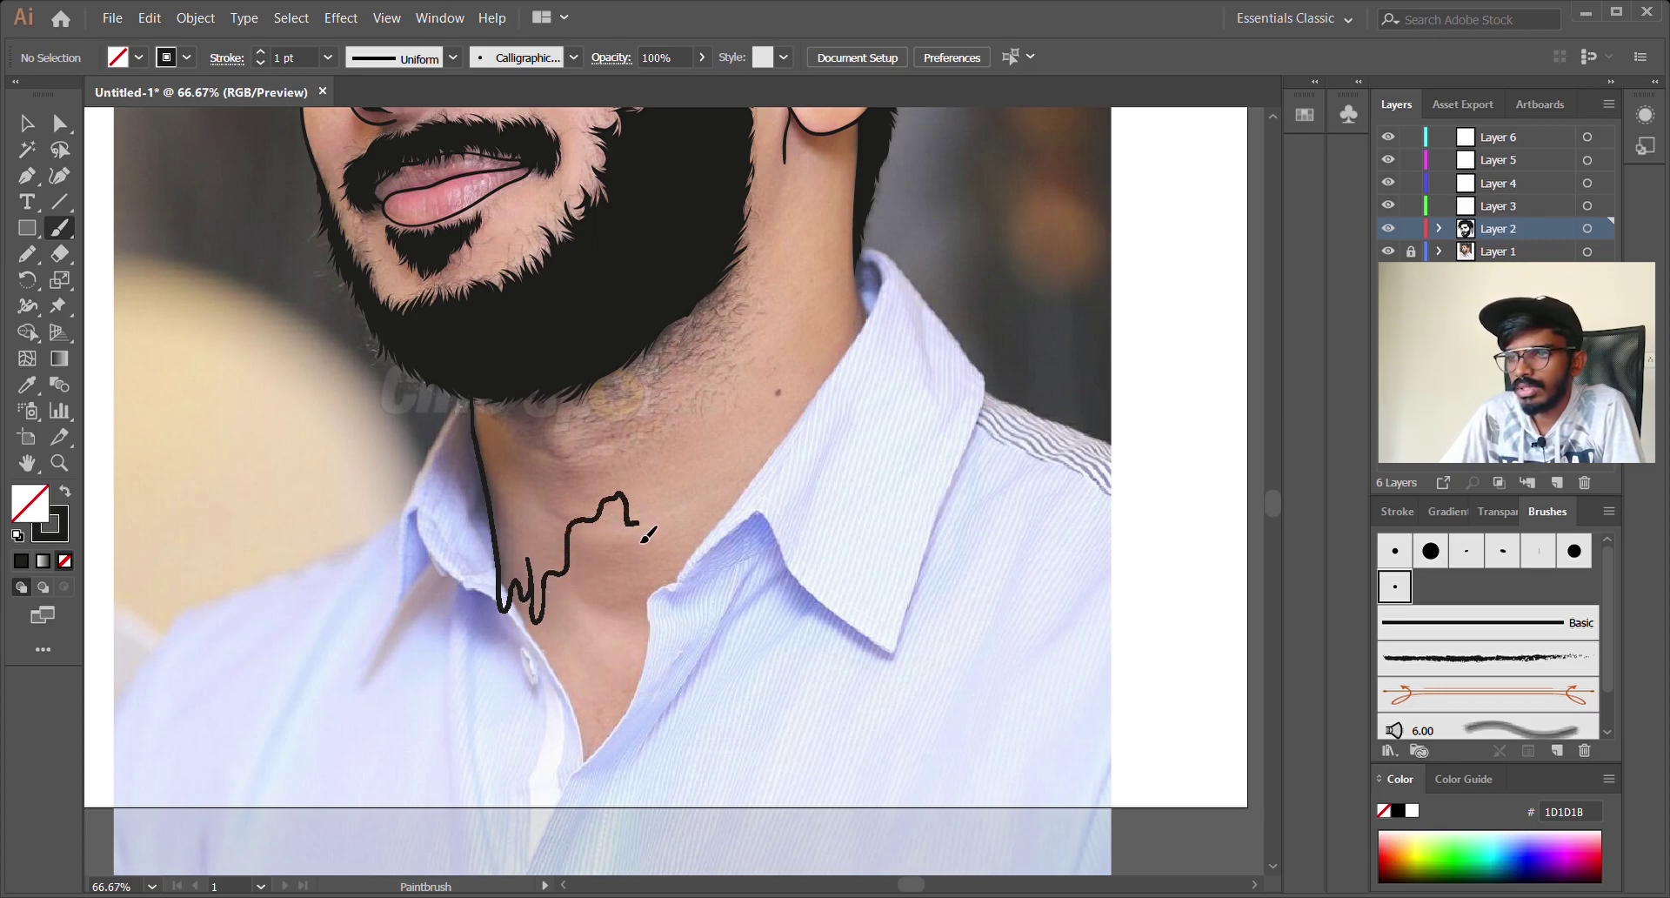
mouse_move(661, 534)
mouse_down()
mouse_move(668, 468)
mouse_move(696, 459)
mouse_move(709, 492)
mouse_move(712, 434)
mouse_up()
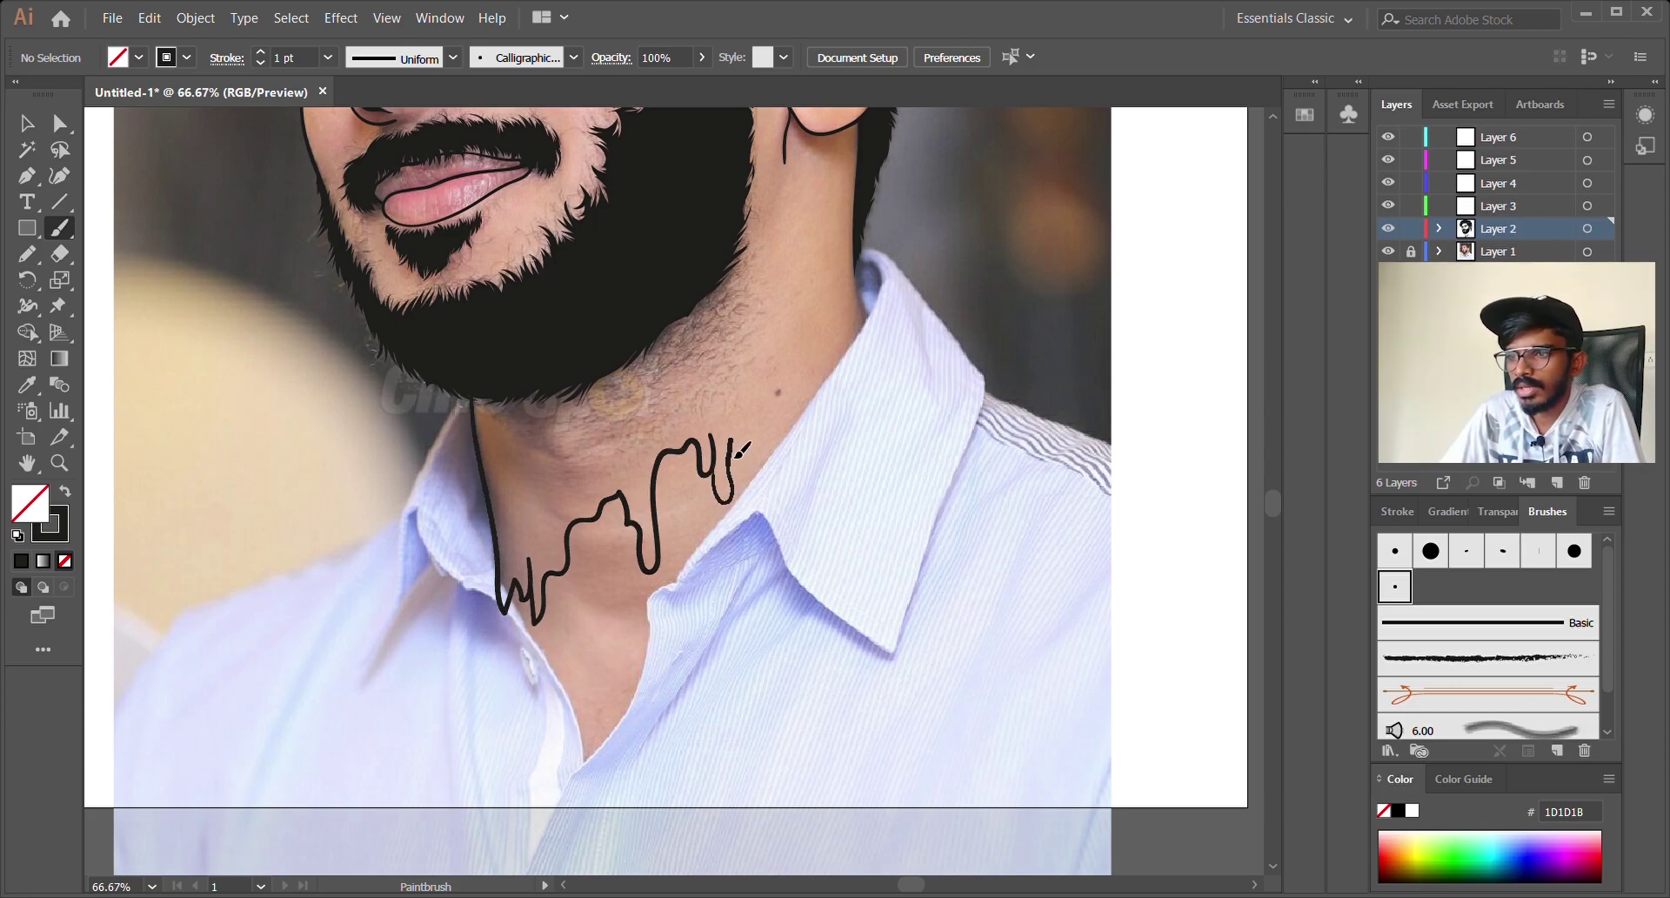
Step: Try extending the dripping edge up to the rear collar, view it without the photo, and undo the latest strokes
mouse_move(769, 419)
mouse_down()
mouse_move(787, 428)
mouse_move(809, 368)
mouse_up()
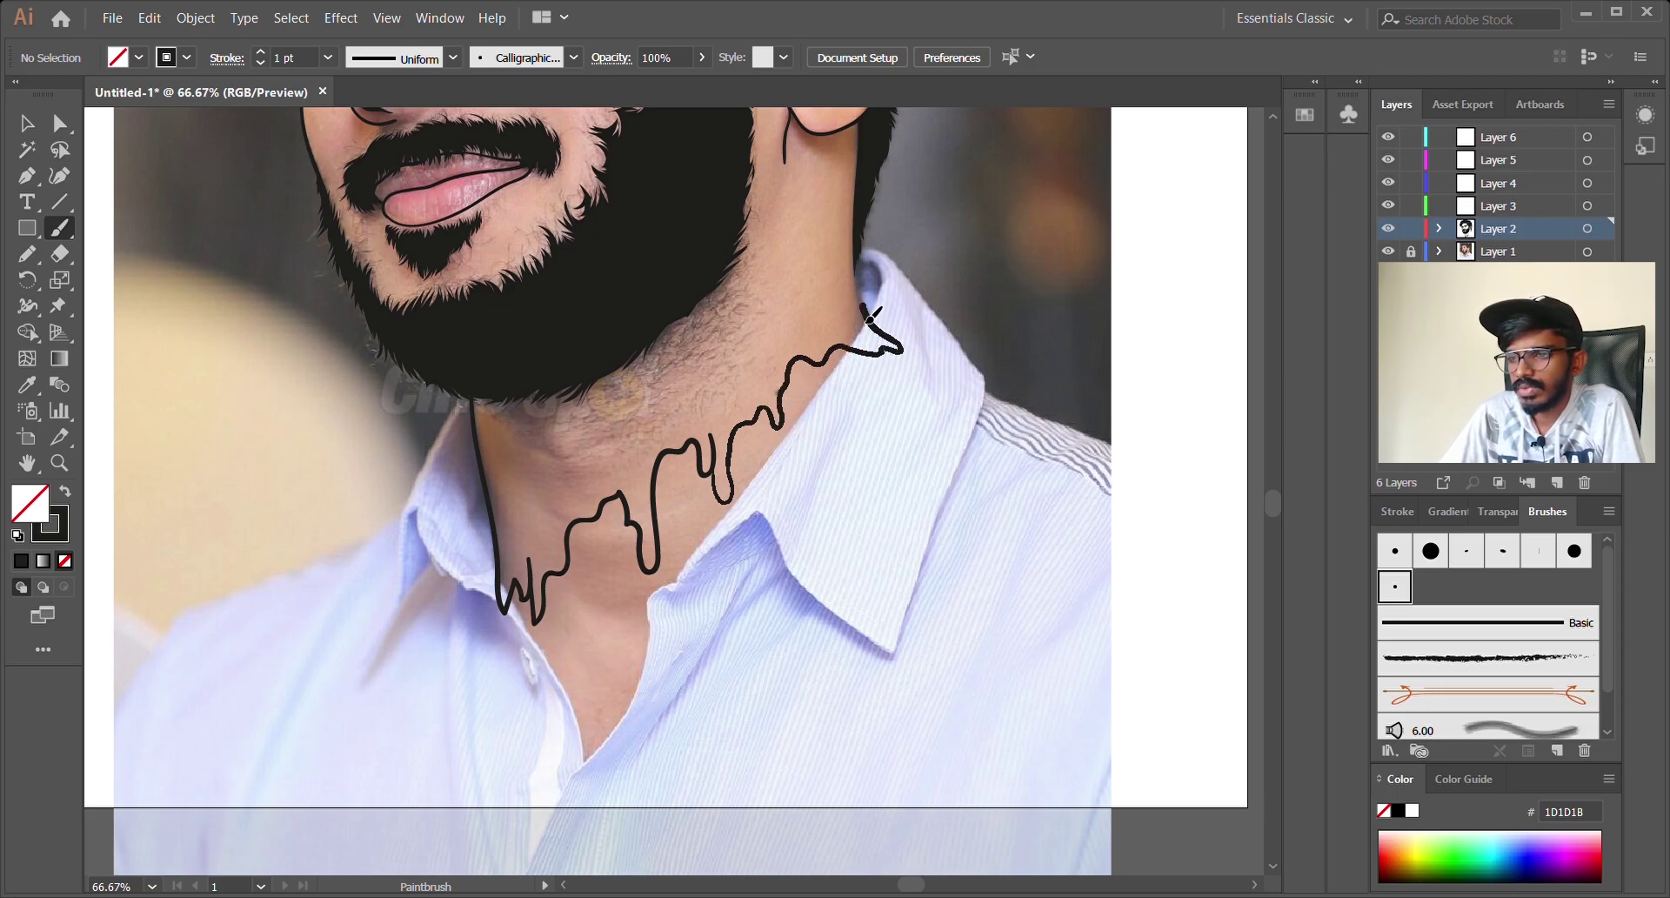
drag(867, 268, 864, 254)
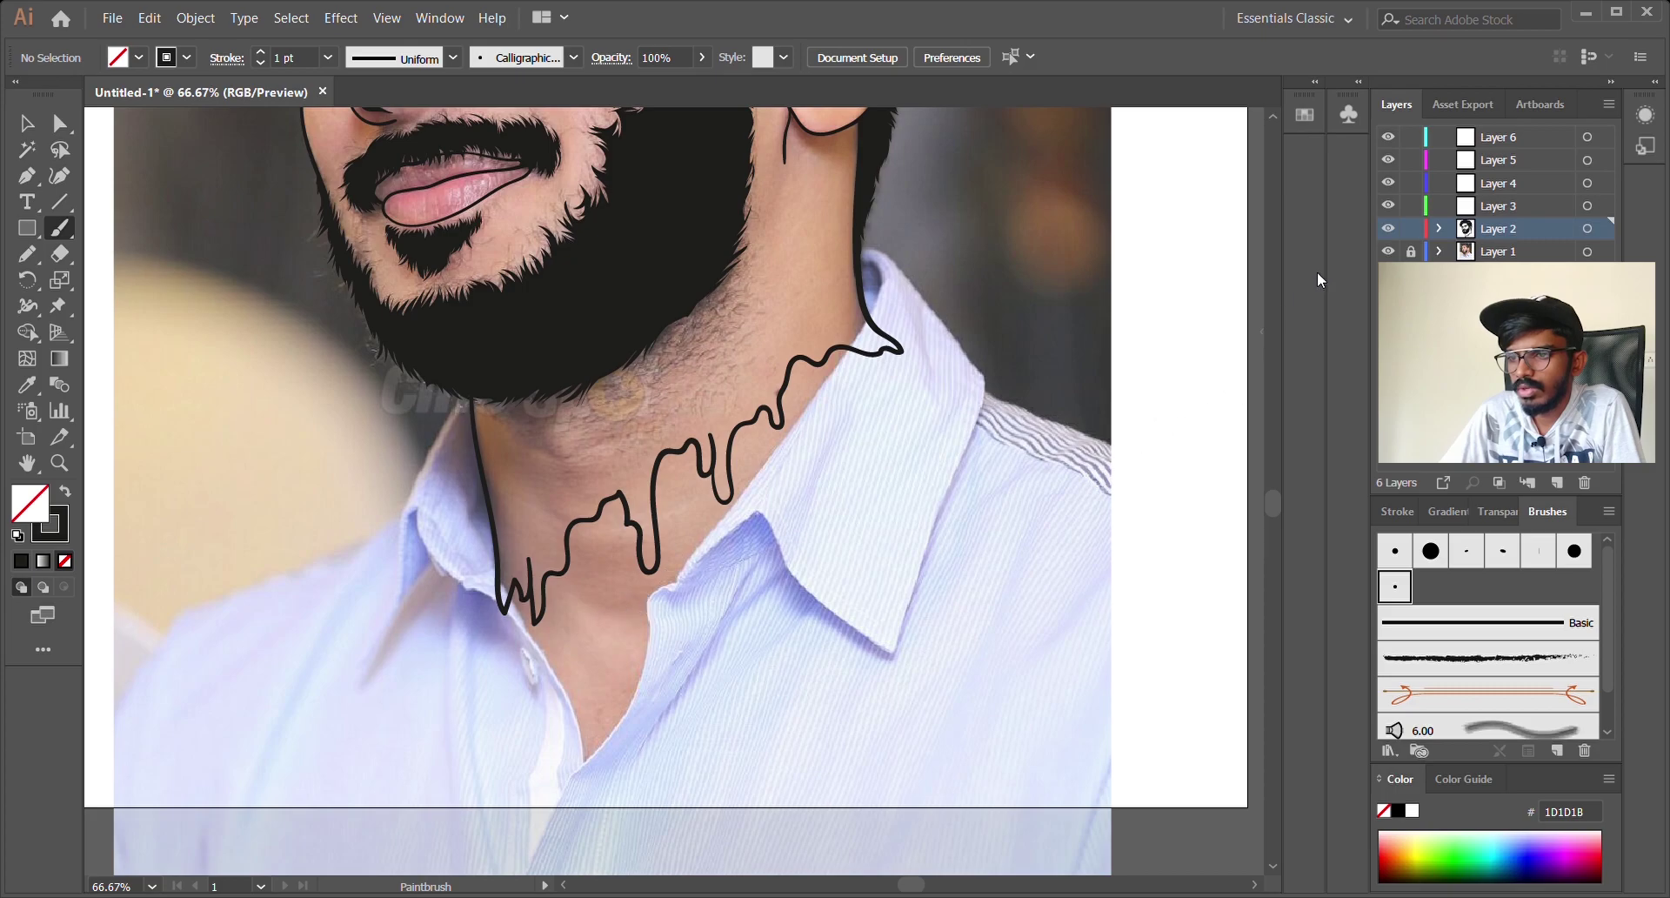
click(1388, 252)
scroll(940, 291, down, 3)
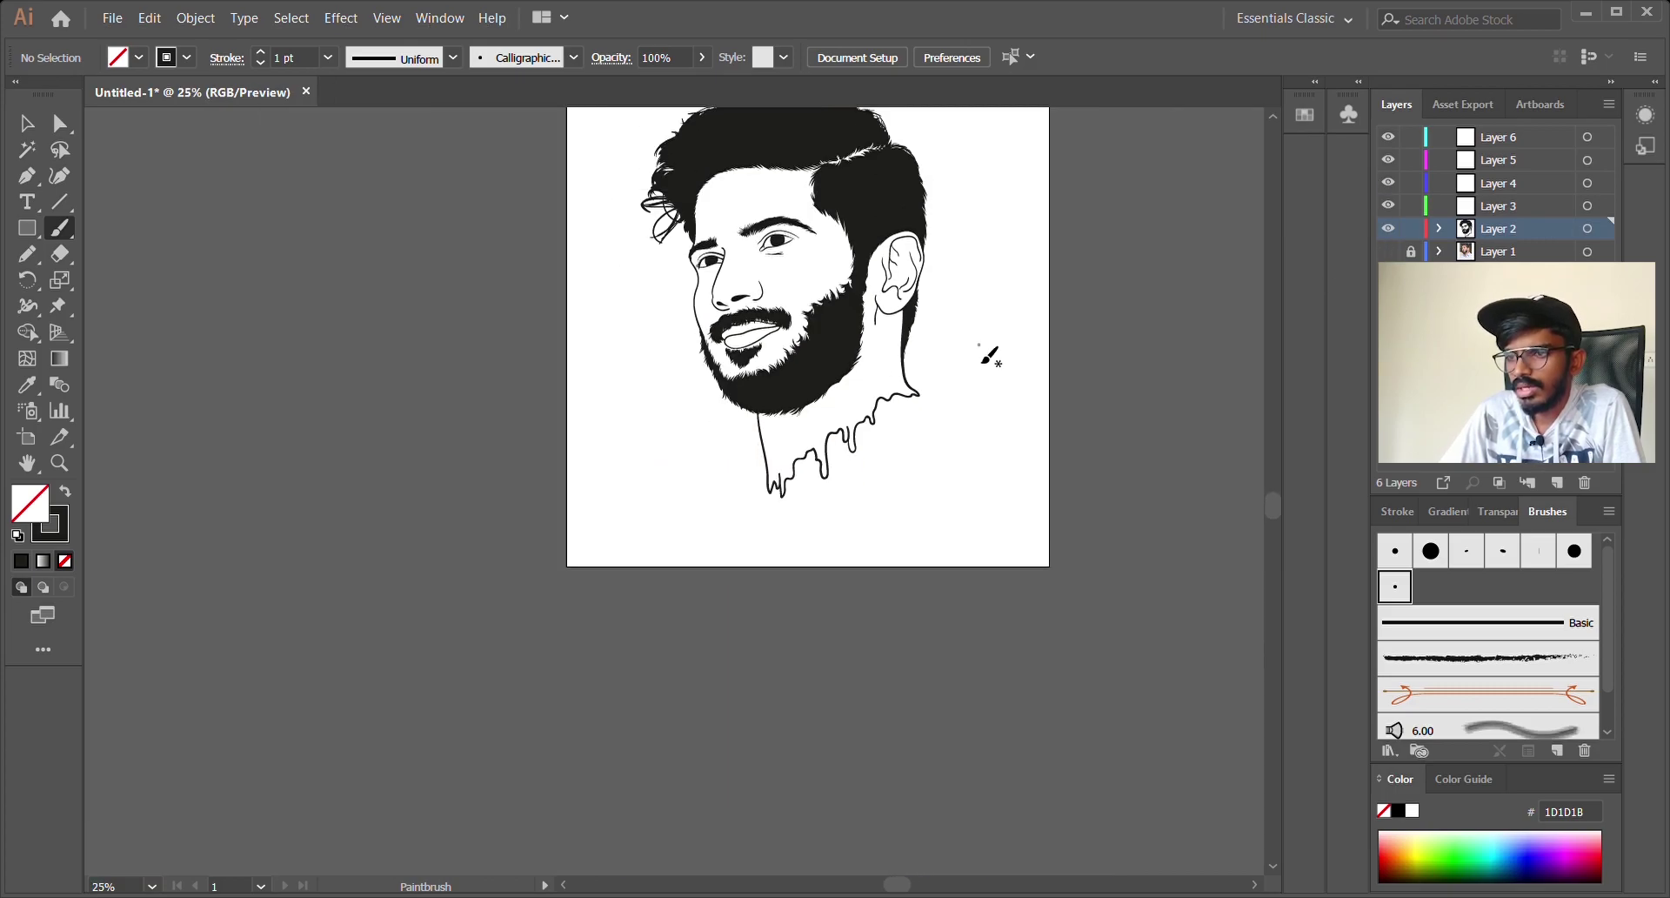
scroll(990, 357, up, 4)
key(ctrl+z)
key(ctrl+z)
key(ctrl+z)
key(ctrl+z)
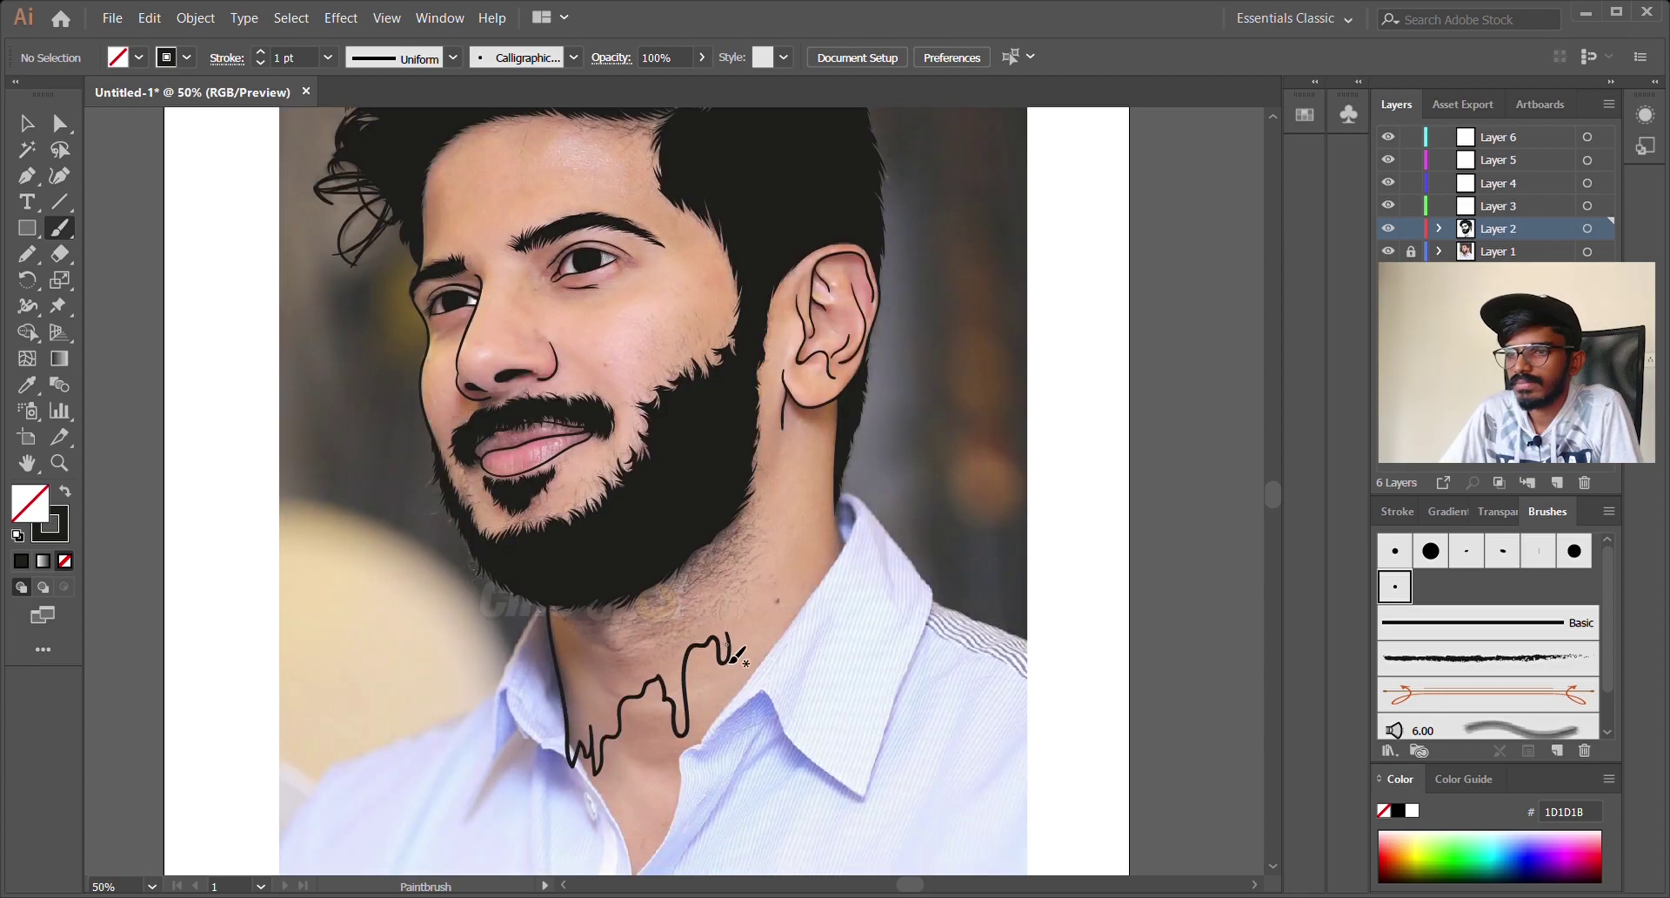
key(ctrl+z)
key(ctrl+z)
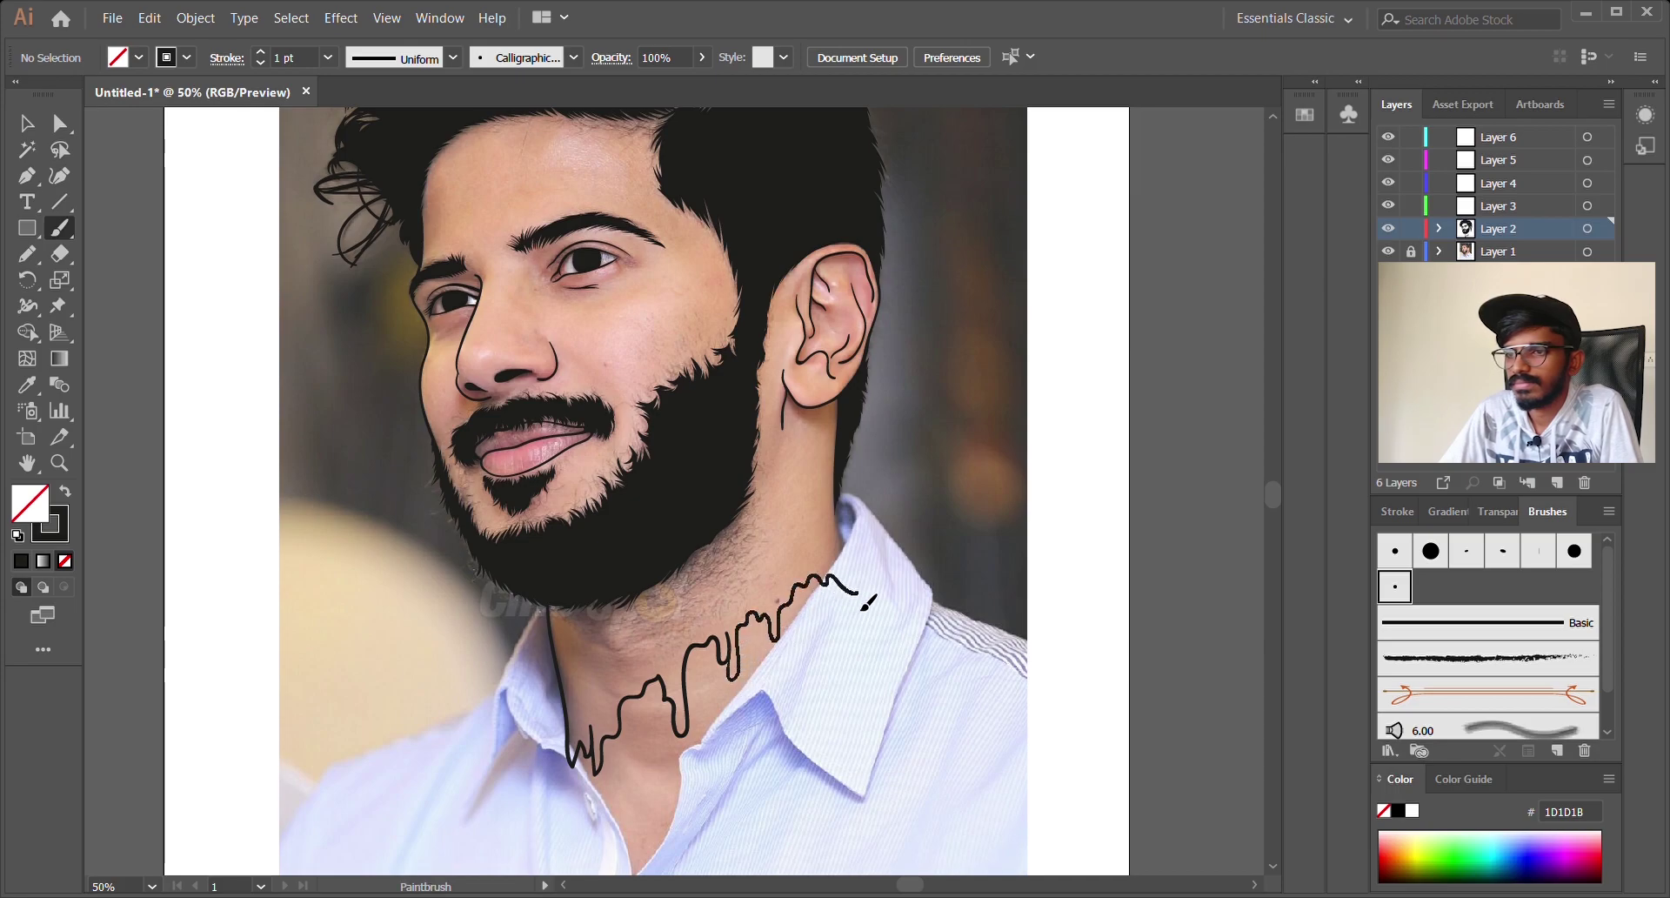
Step: Repaint the rear part of the dripping edge with smaller drips, join it to the back neck line and check it without the photo
drag(842, 567, 836, 494)
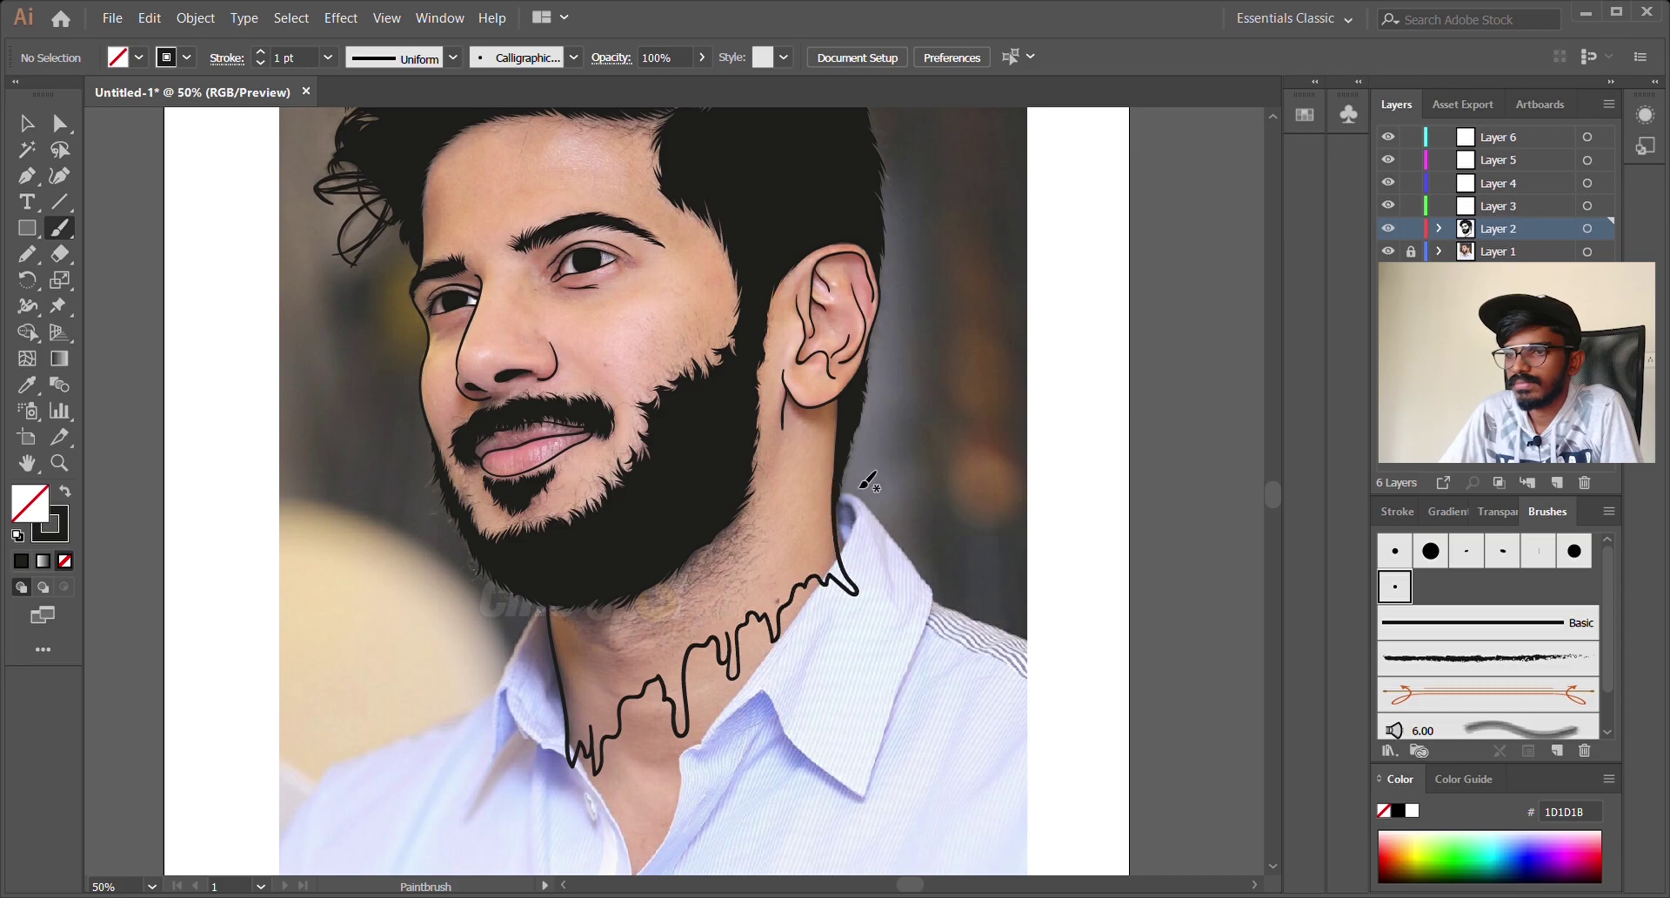
click(1389, 251)
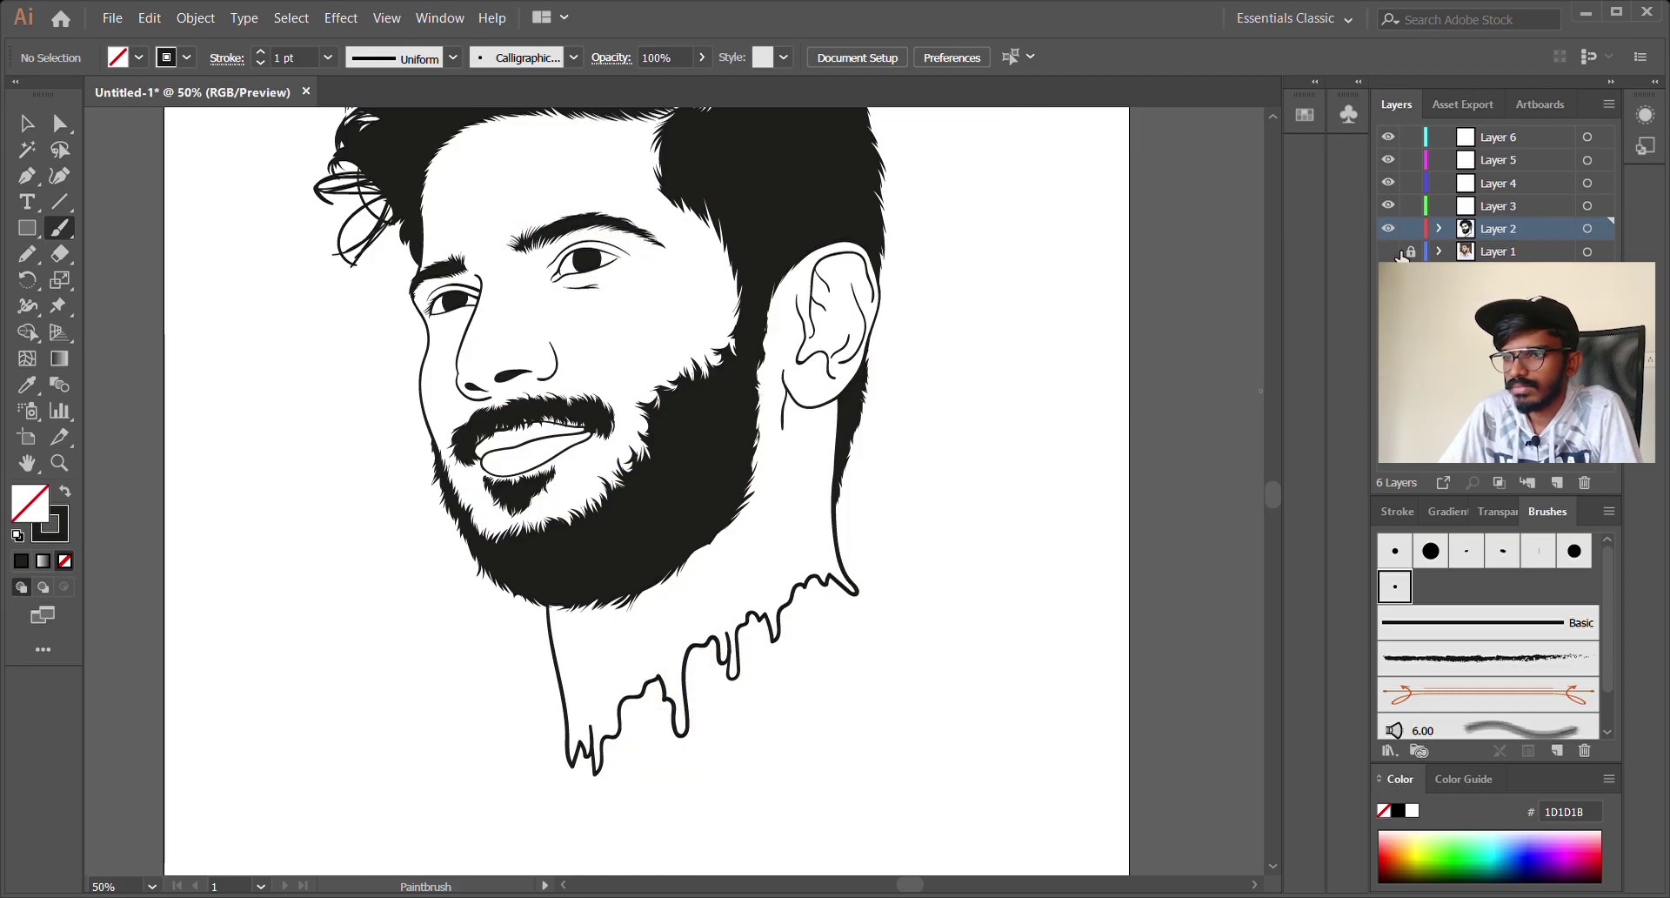
scroll(889, 492, down, 1)
scroll(890, 524, up, 1)
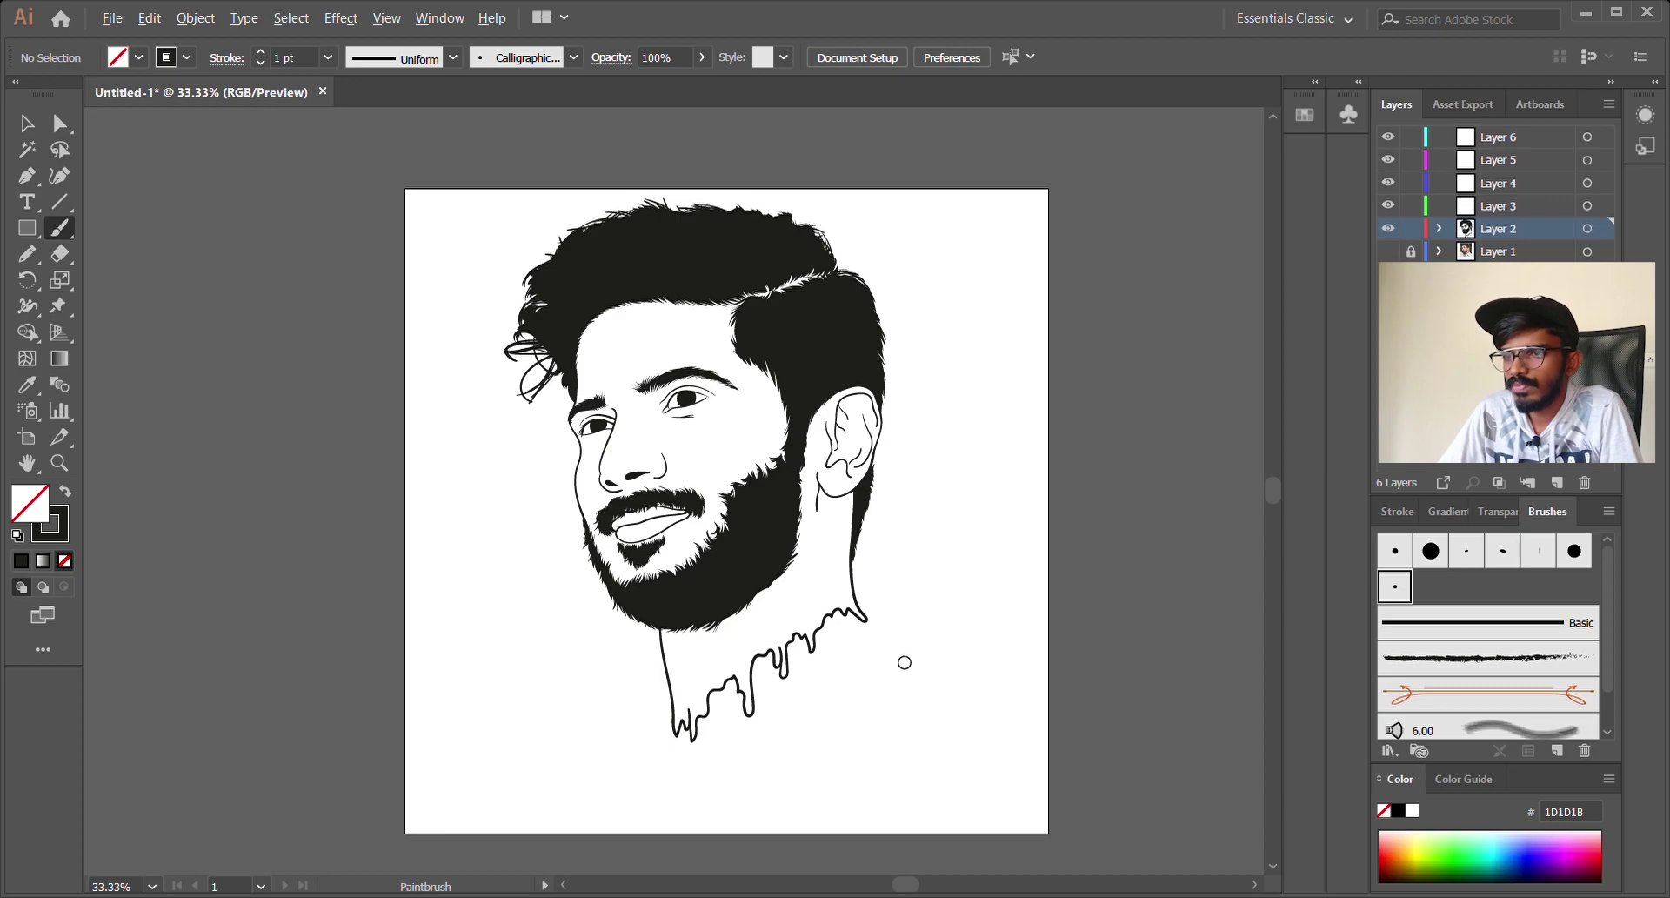
scroll(908, 658, up, 1)
click(1391, 252)
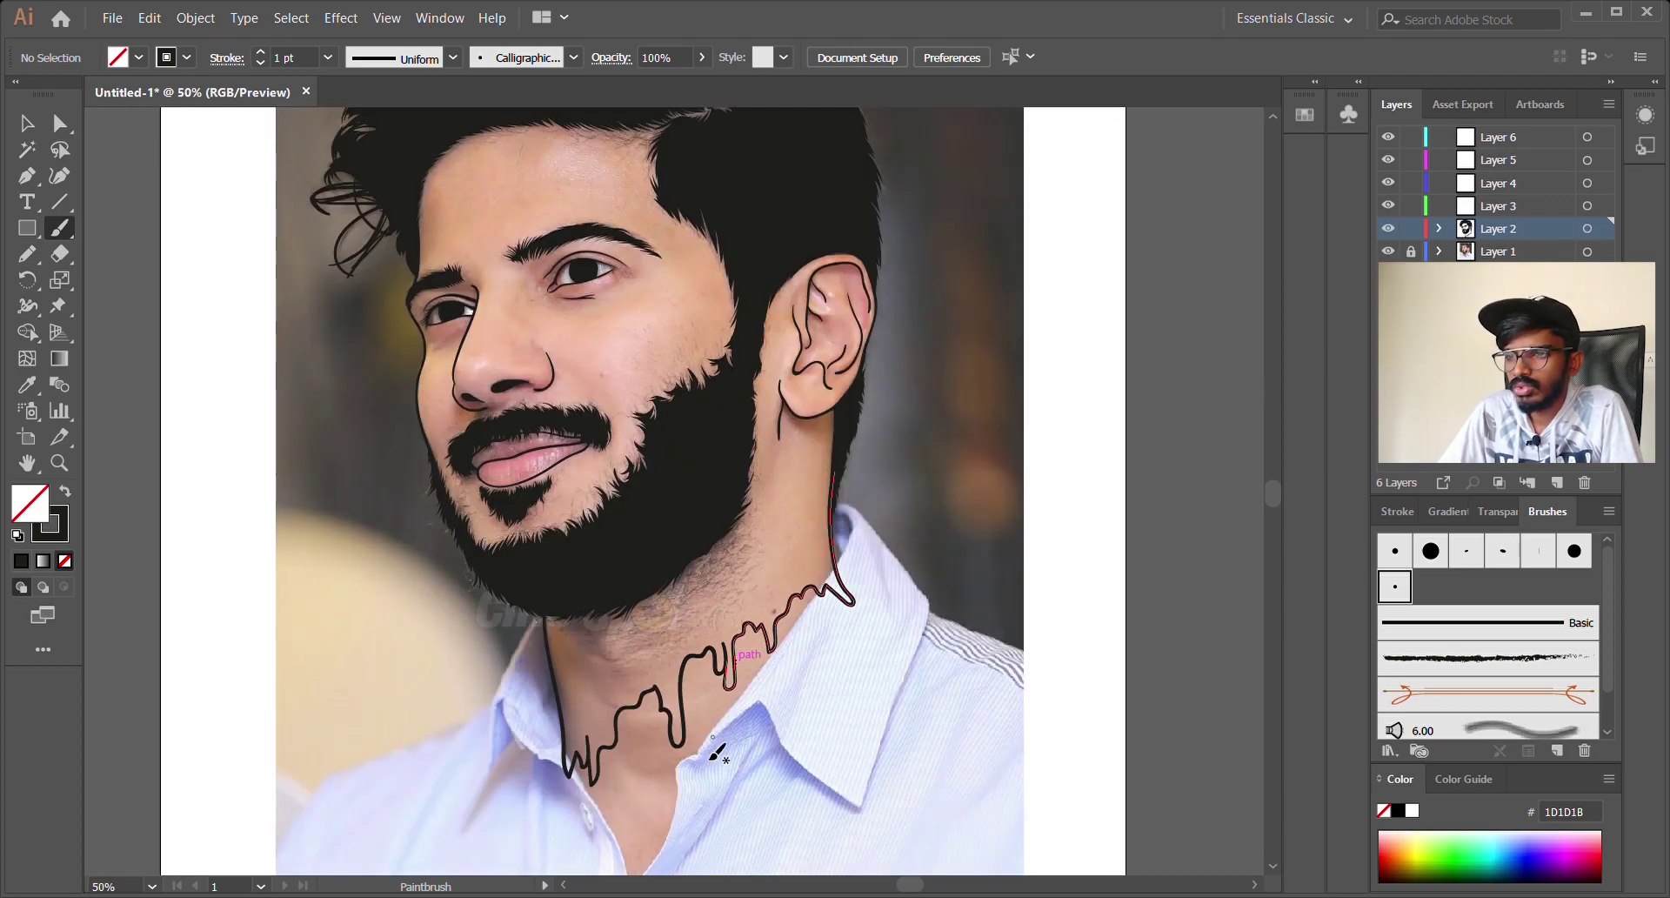
scroll(697, 791, down, 1)
scroll(687, 813, up, 1)
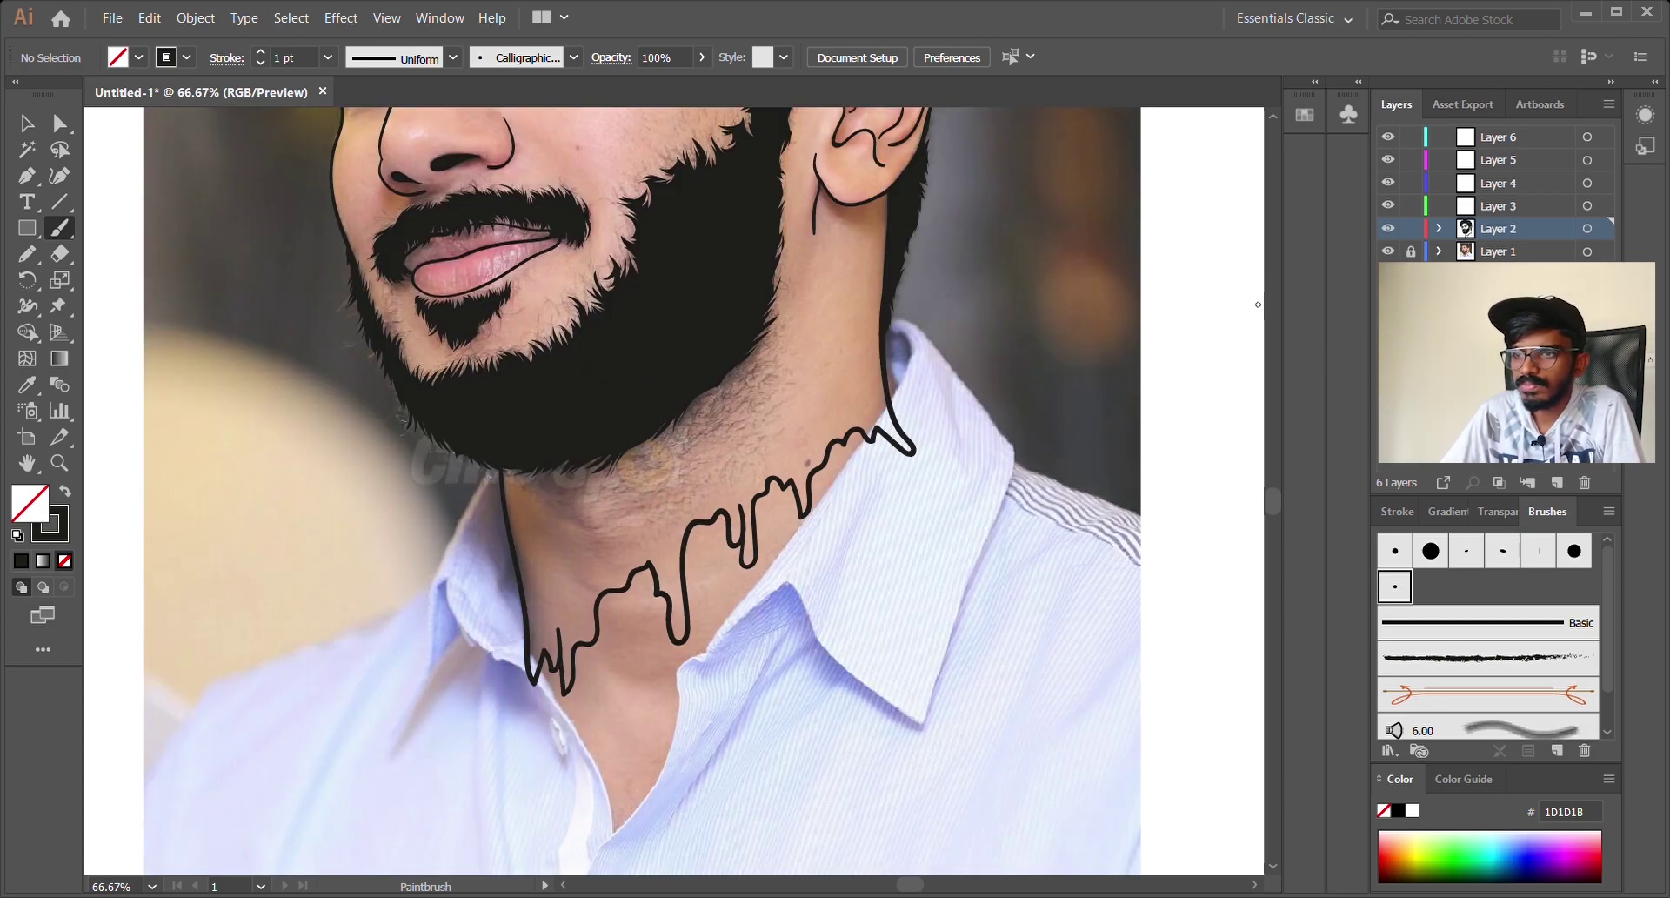
Step: Create a new layer beneath Layer 2 and paint a second dripping line just below the first along the neck
key(ctrl+l)
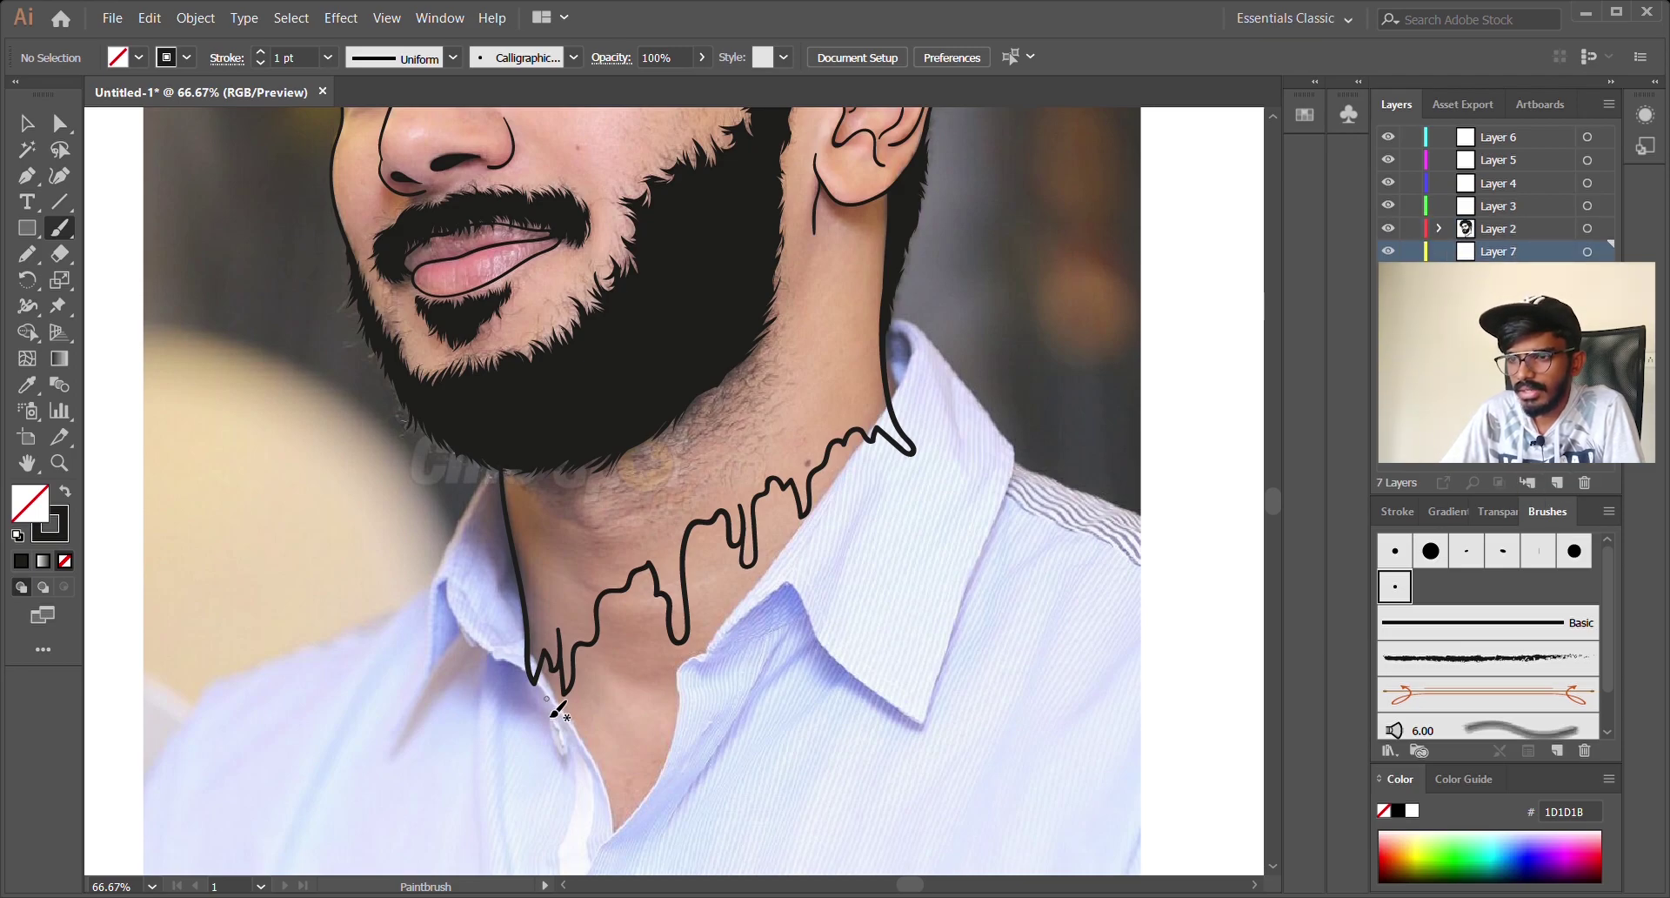
mouse_move(570, 676)
mouse_down()
mouse_move(539, 702)
mouse_move(563, 754)
mouse_move(569, 708)
mouse_move(598, 679)
mouse_move(652, 678)
mouse_move(671, 614)
mouse_move(715, 629)
mouse_move(739, 576)
mouse_move(799, 528)
mouse_move(831, 514)
mouse_move(854, 534)
mouse_move(887, 463)
mouse_up()
key(ctrl+minus)
key(ctrl+minus)
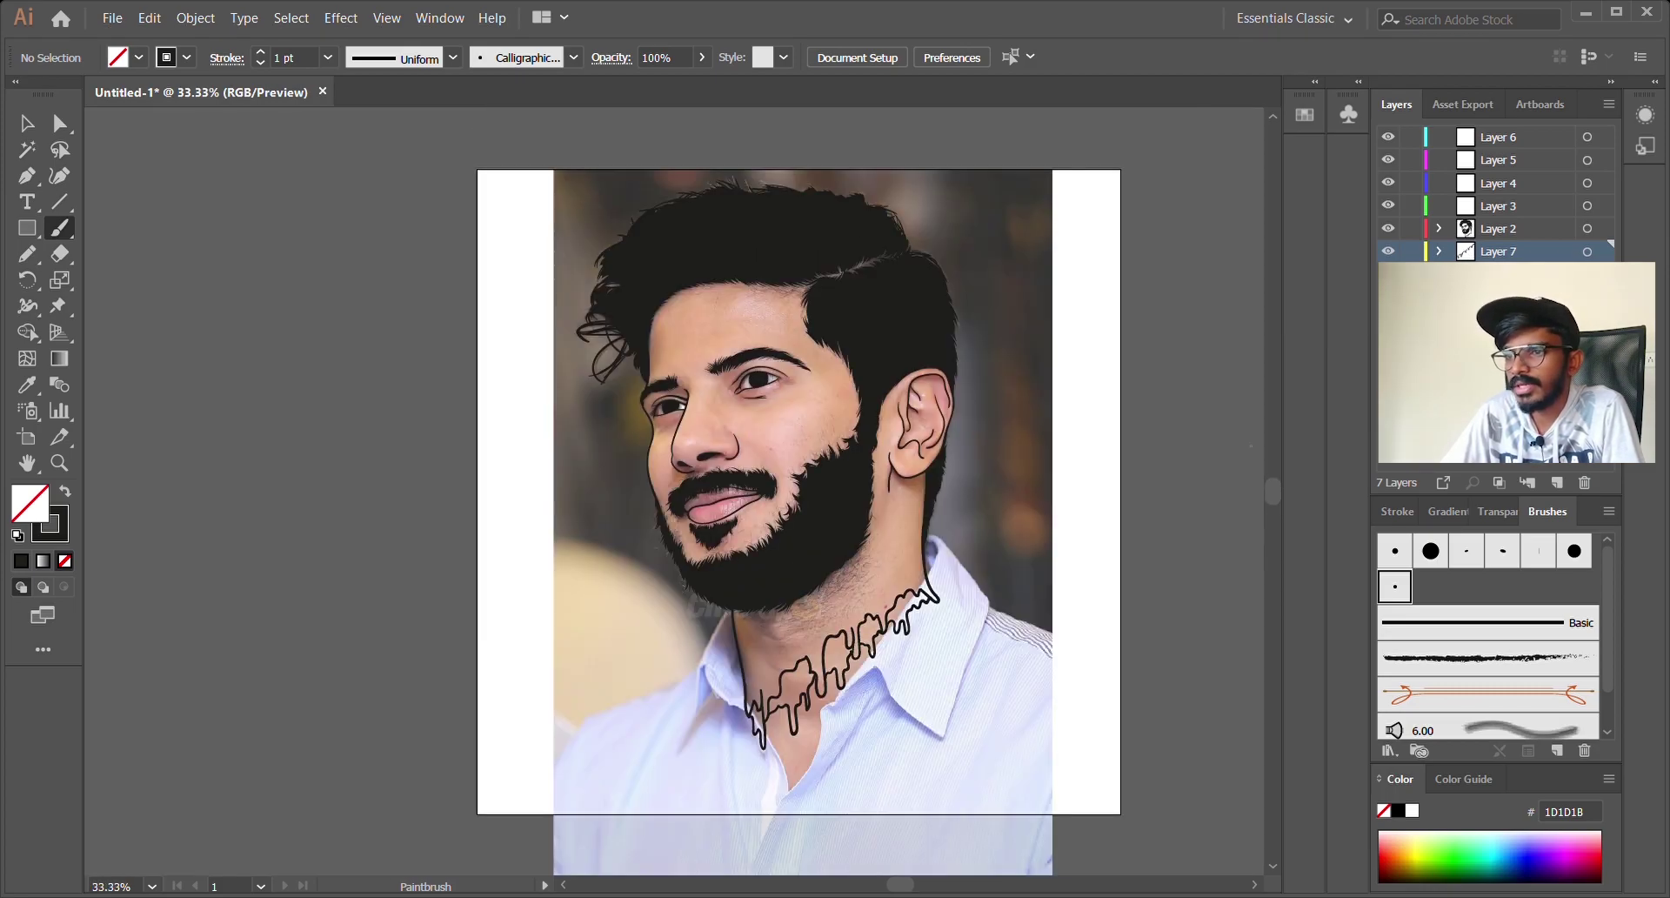
Step: Place a duplicate of the reference photo to the left of the traced portrait
key(v)
click(798, 402)
drag(796, 402, 316, 385)
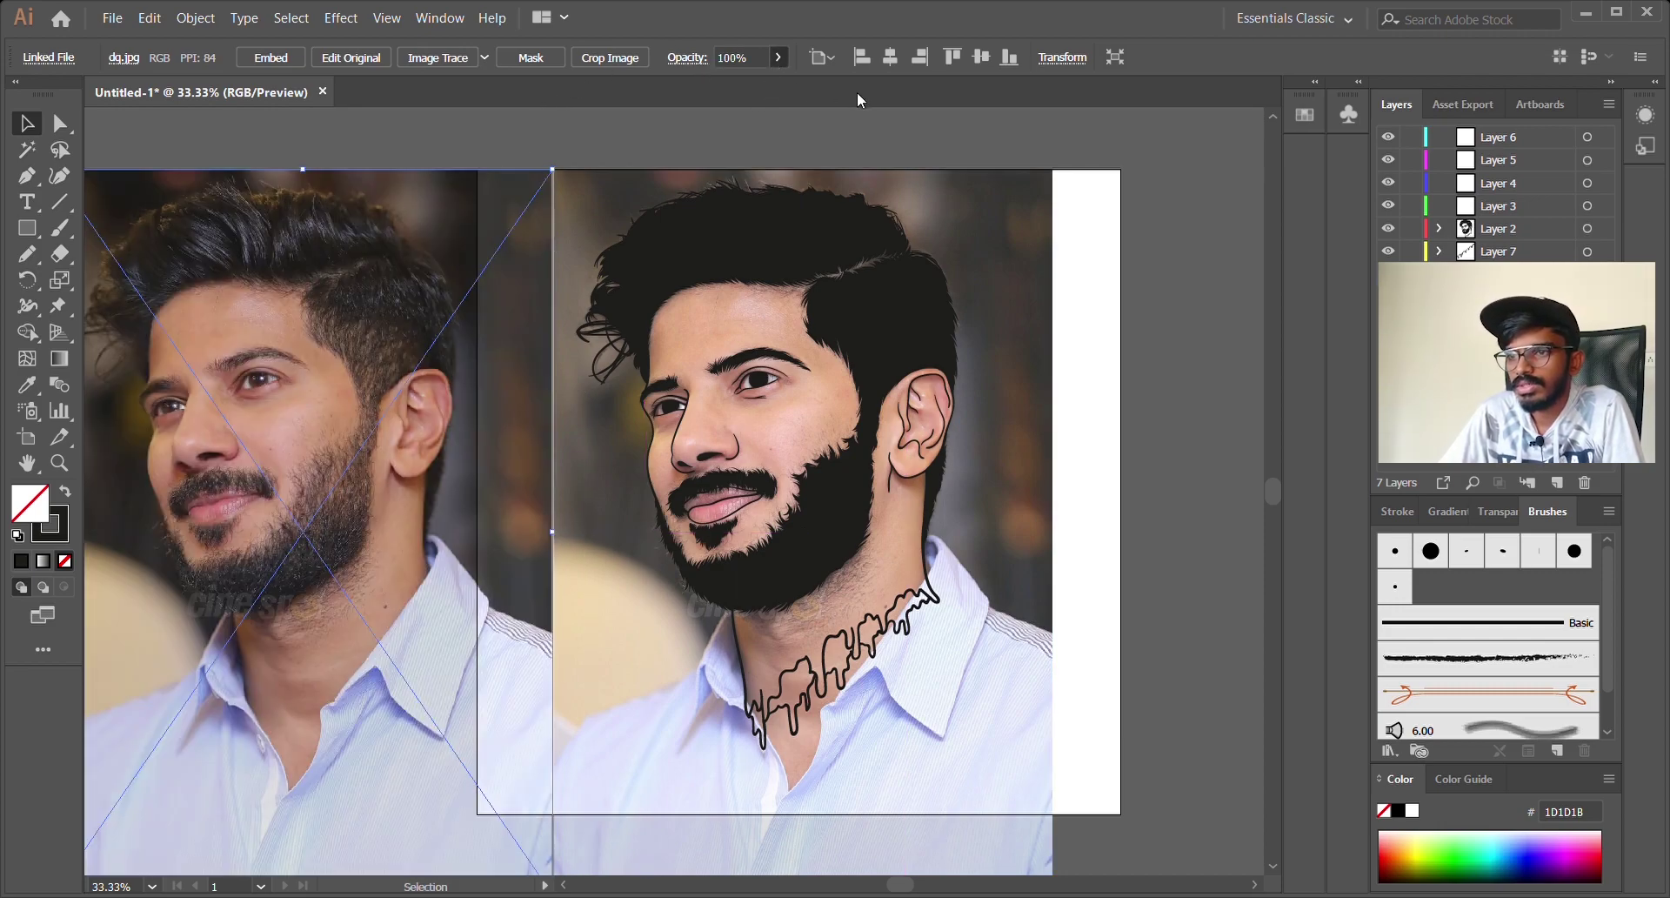
Step: Set the opacity of the original photo behind the tracing to 0% and deselect it
click(1030, 283)
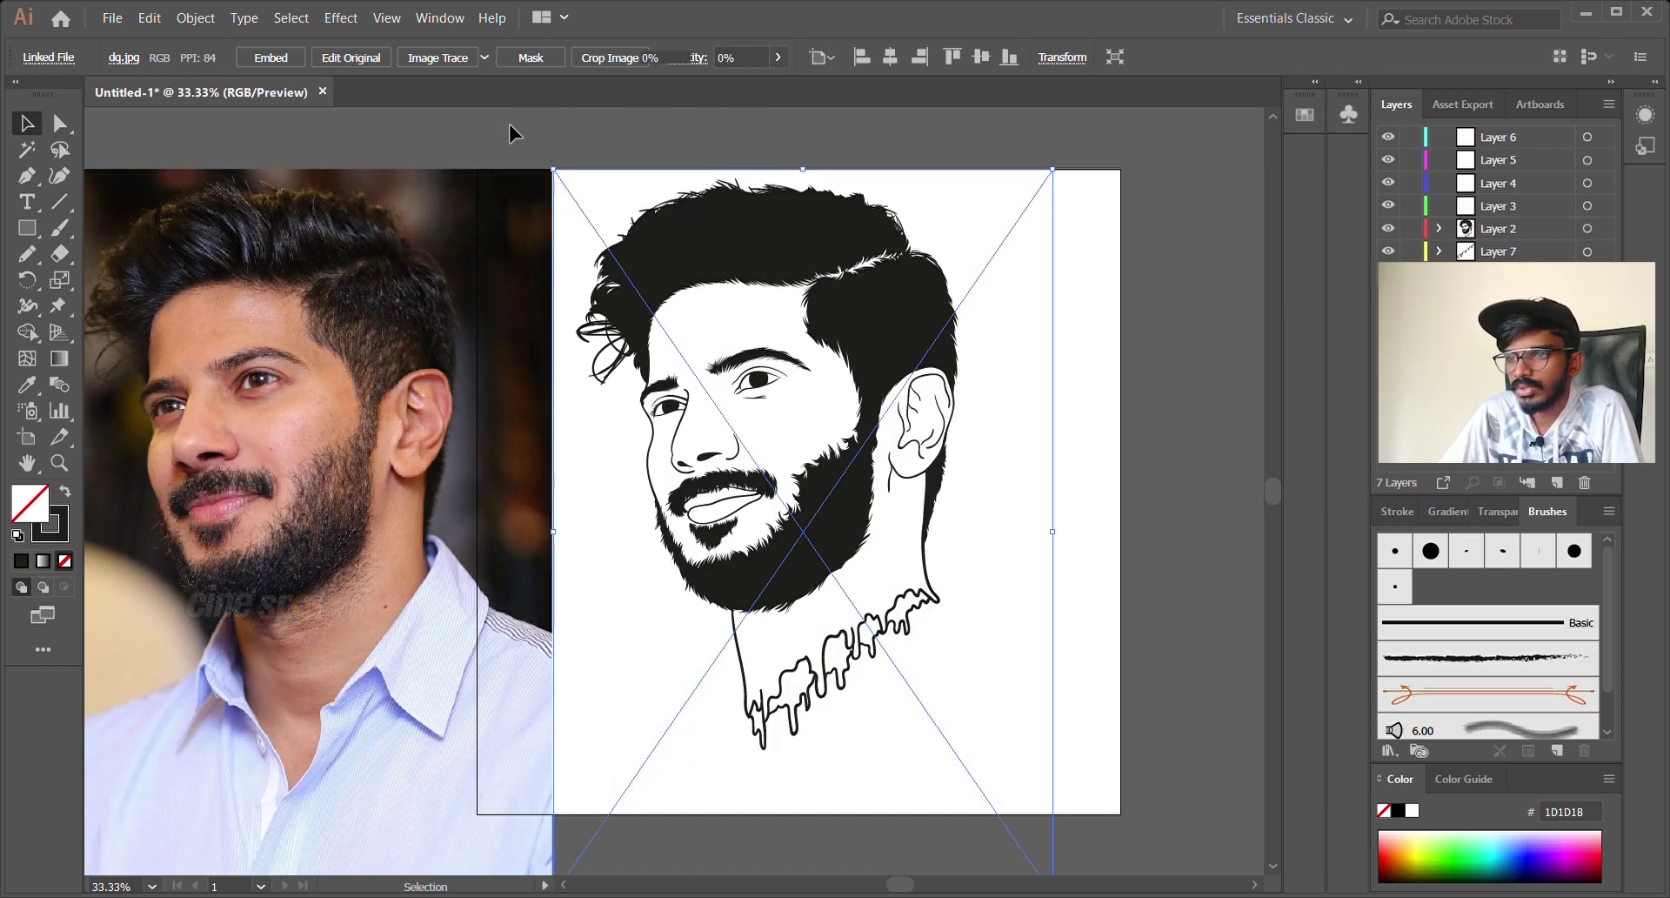
click(508, 124)
key(space)
drag(538, 309, 641, 280)
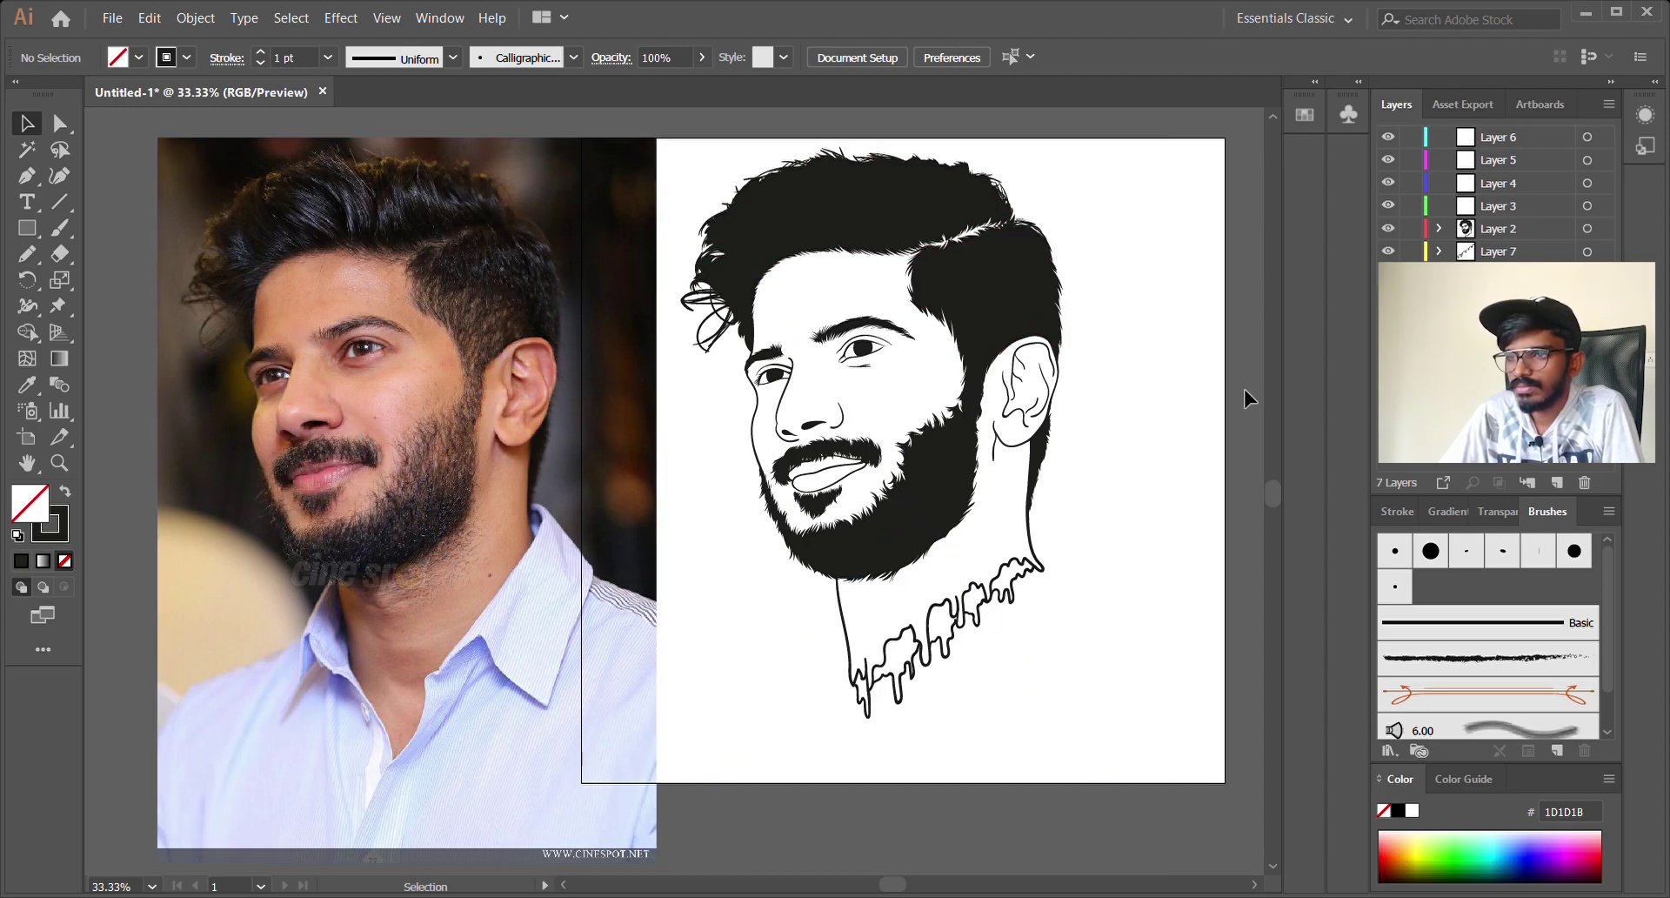